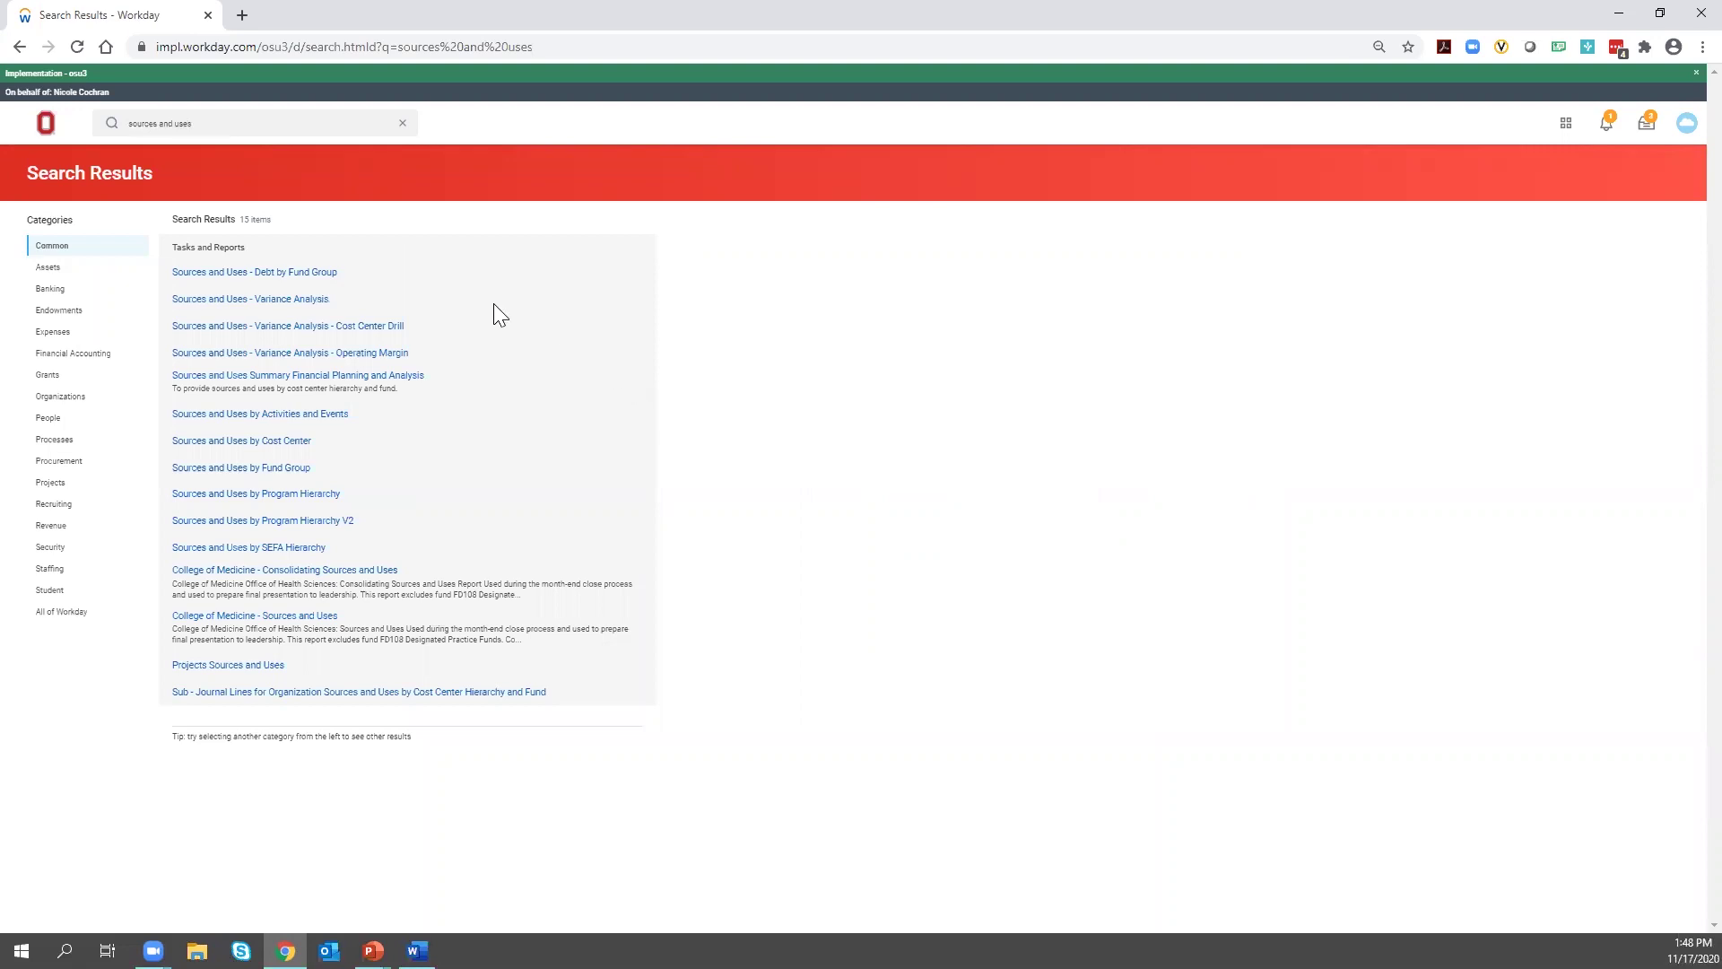
- Open the Sources and Uses - Variance Analysis report and set its organization to Cost Center Hierarchy: Arts and Sciences CCH6
{"action": "left_click", "coordinate": [277, 300]}
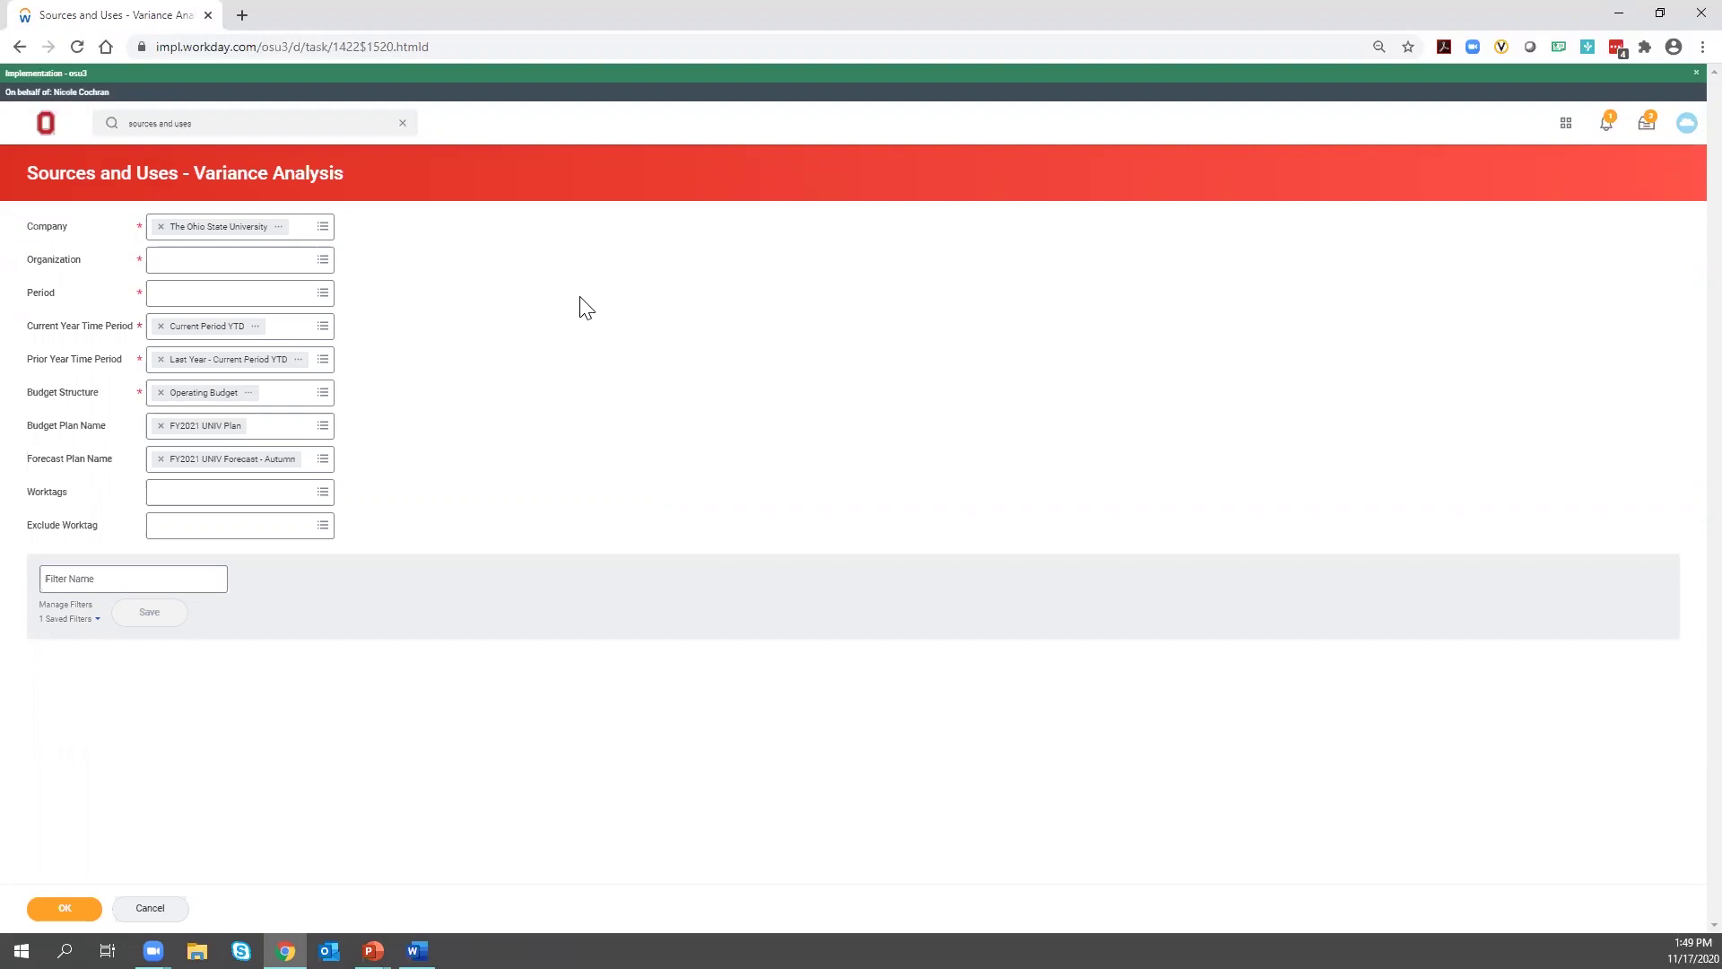
{"action": "left_click", "coordinate": [287, 262]}
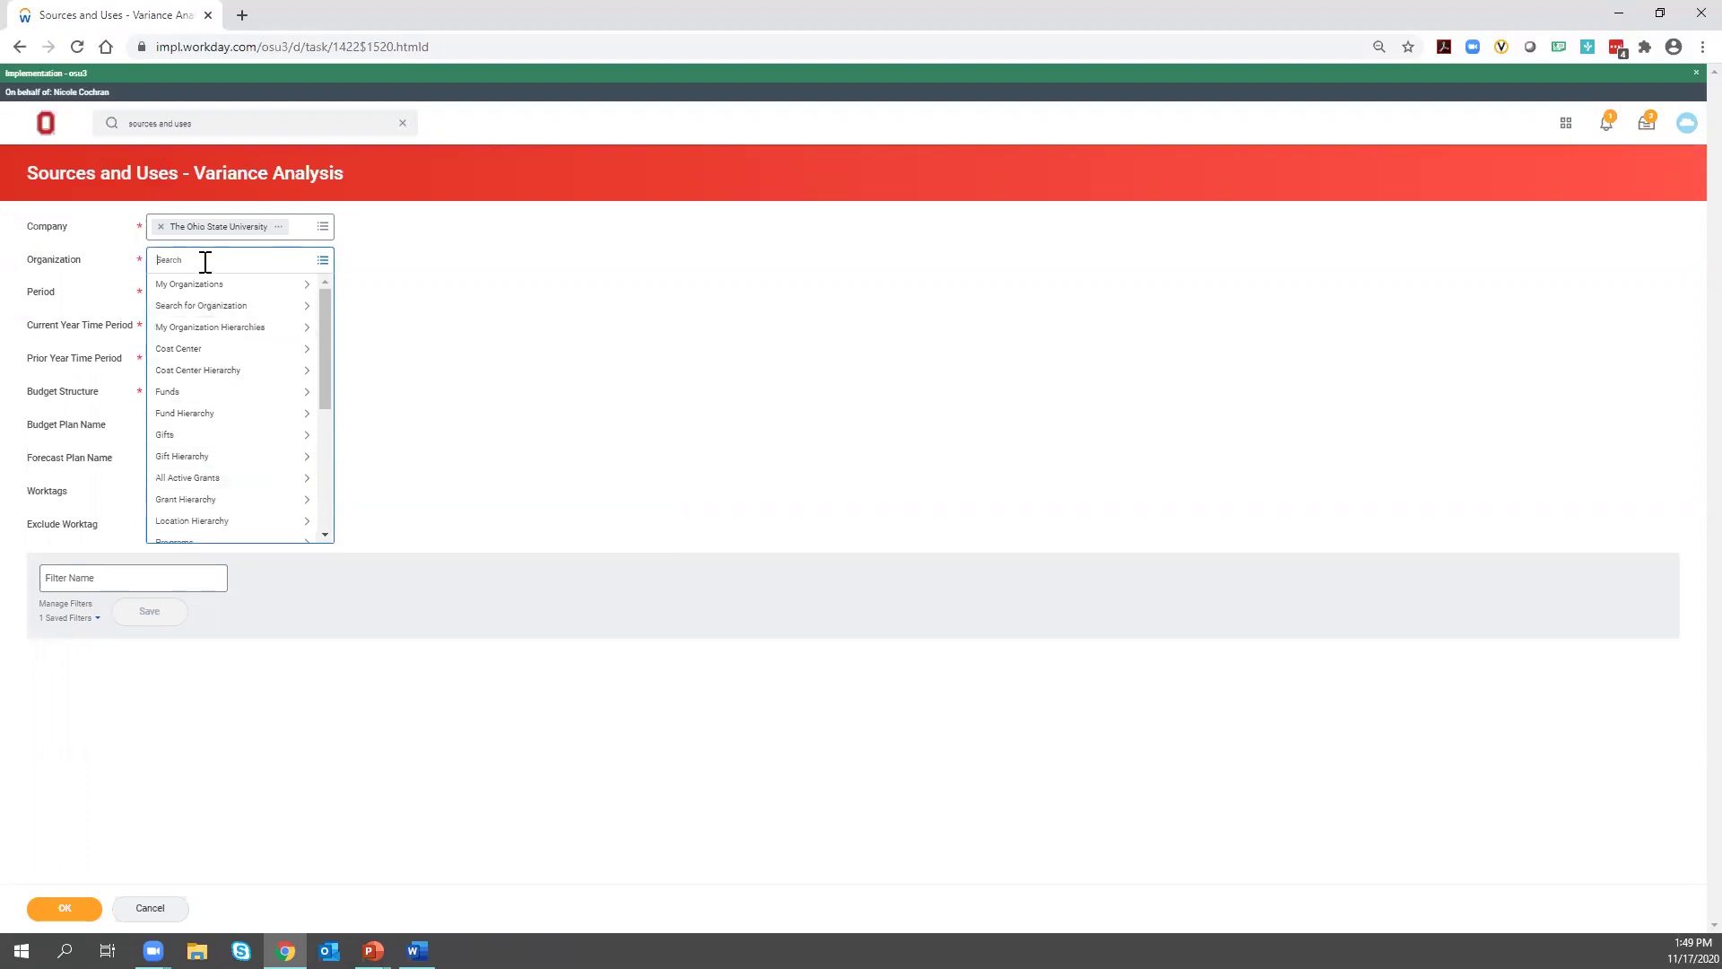
{"action": "type", "text": "cchti"}
{"action": "key", "text": "Return"}
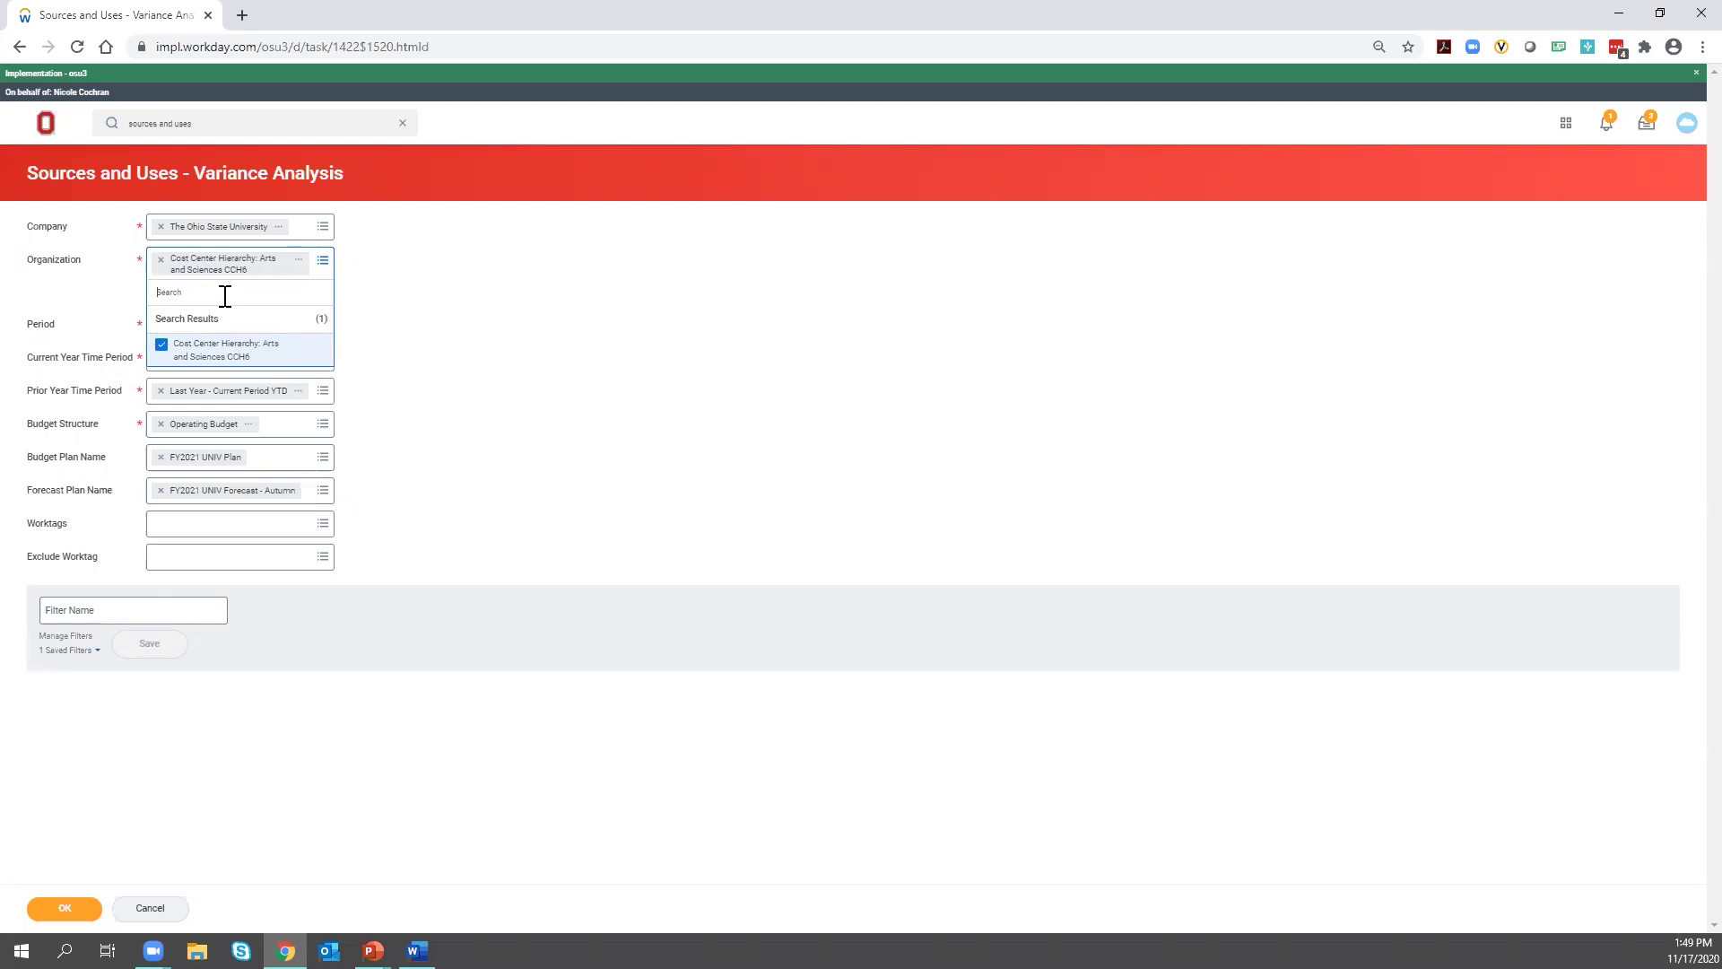
{"action": "left_click", "coordinate": [439, 309]}
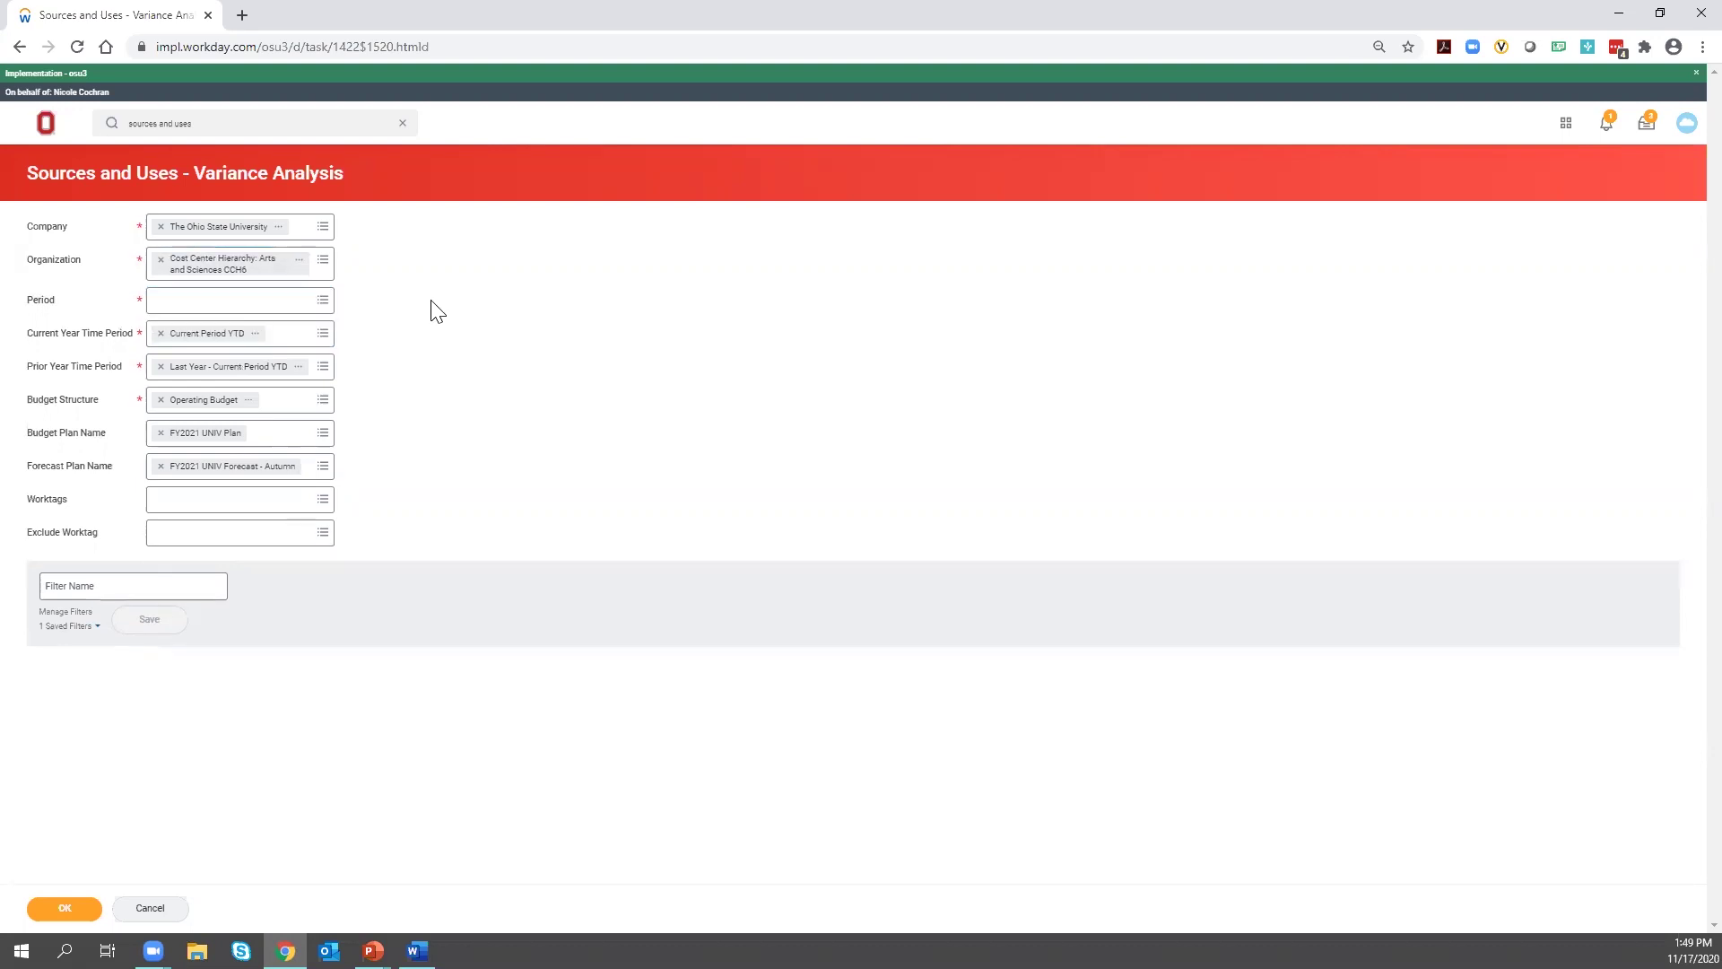
- Set the report period to FY2020 - 12-Jun and run the report
{"action": "left_click", "coordinate": [244, 300]}
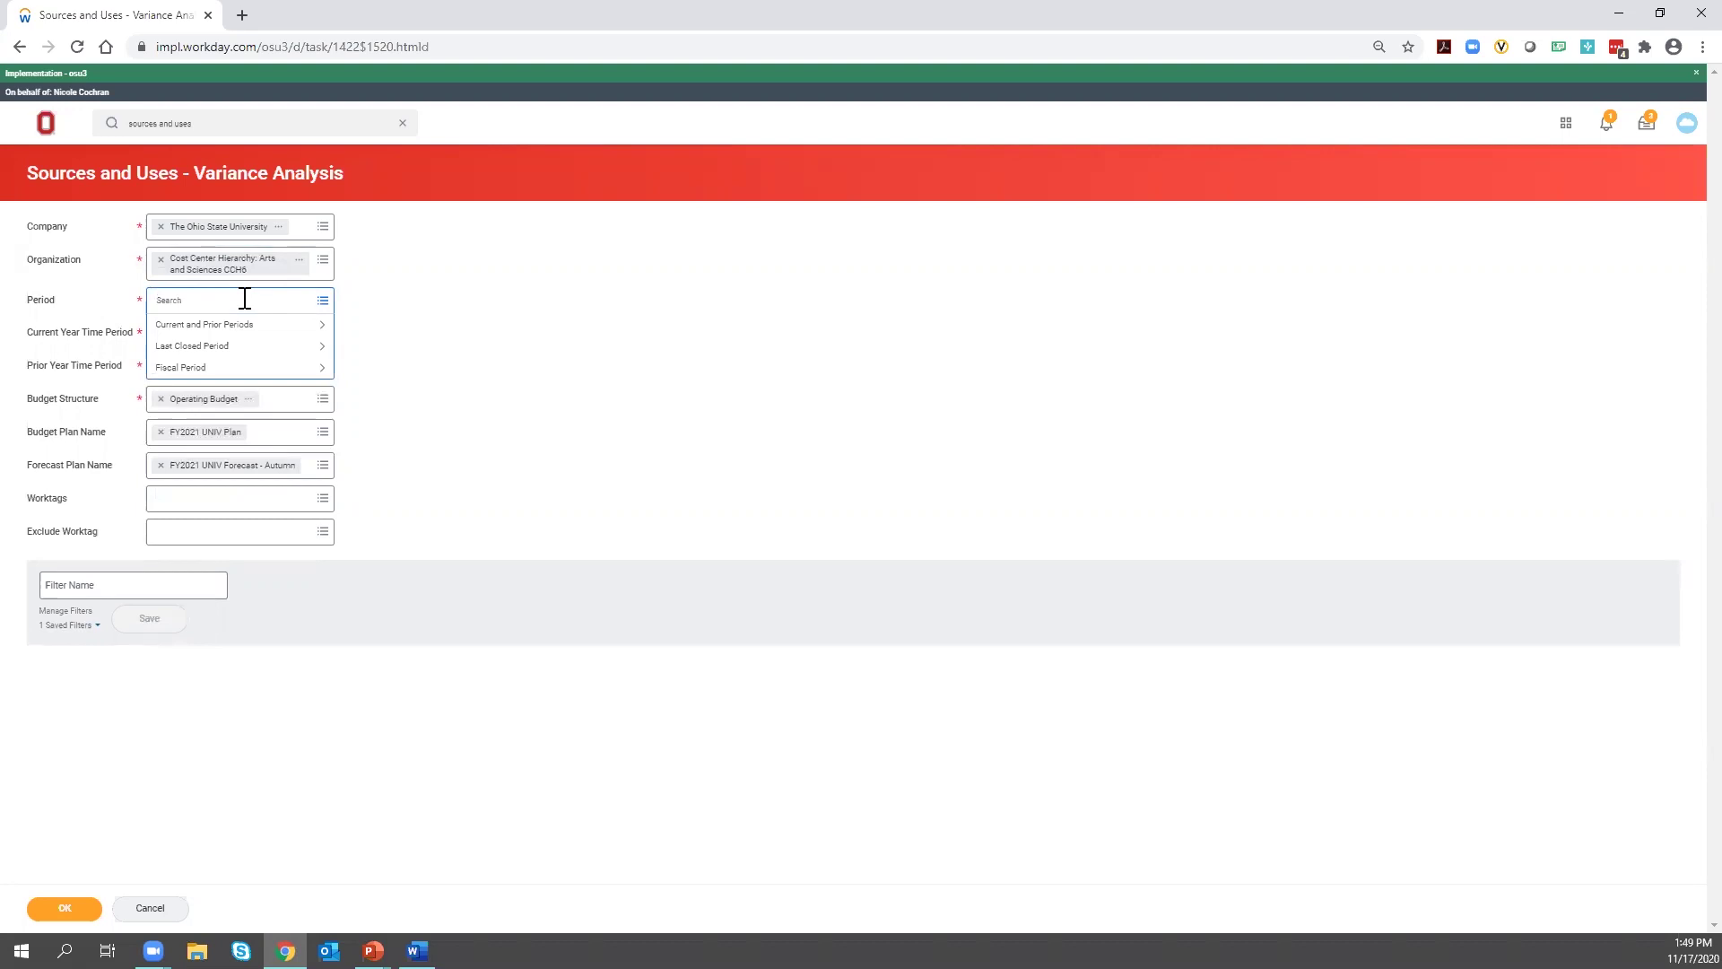
{"action": "left_click", "coordinate": [207, 368]}
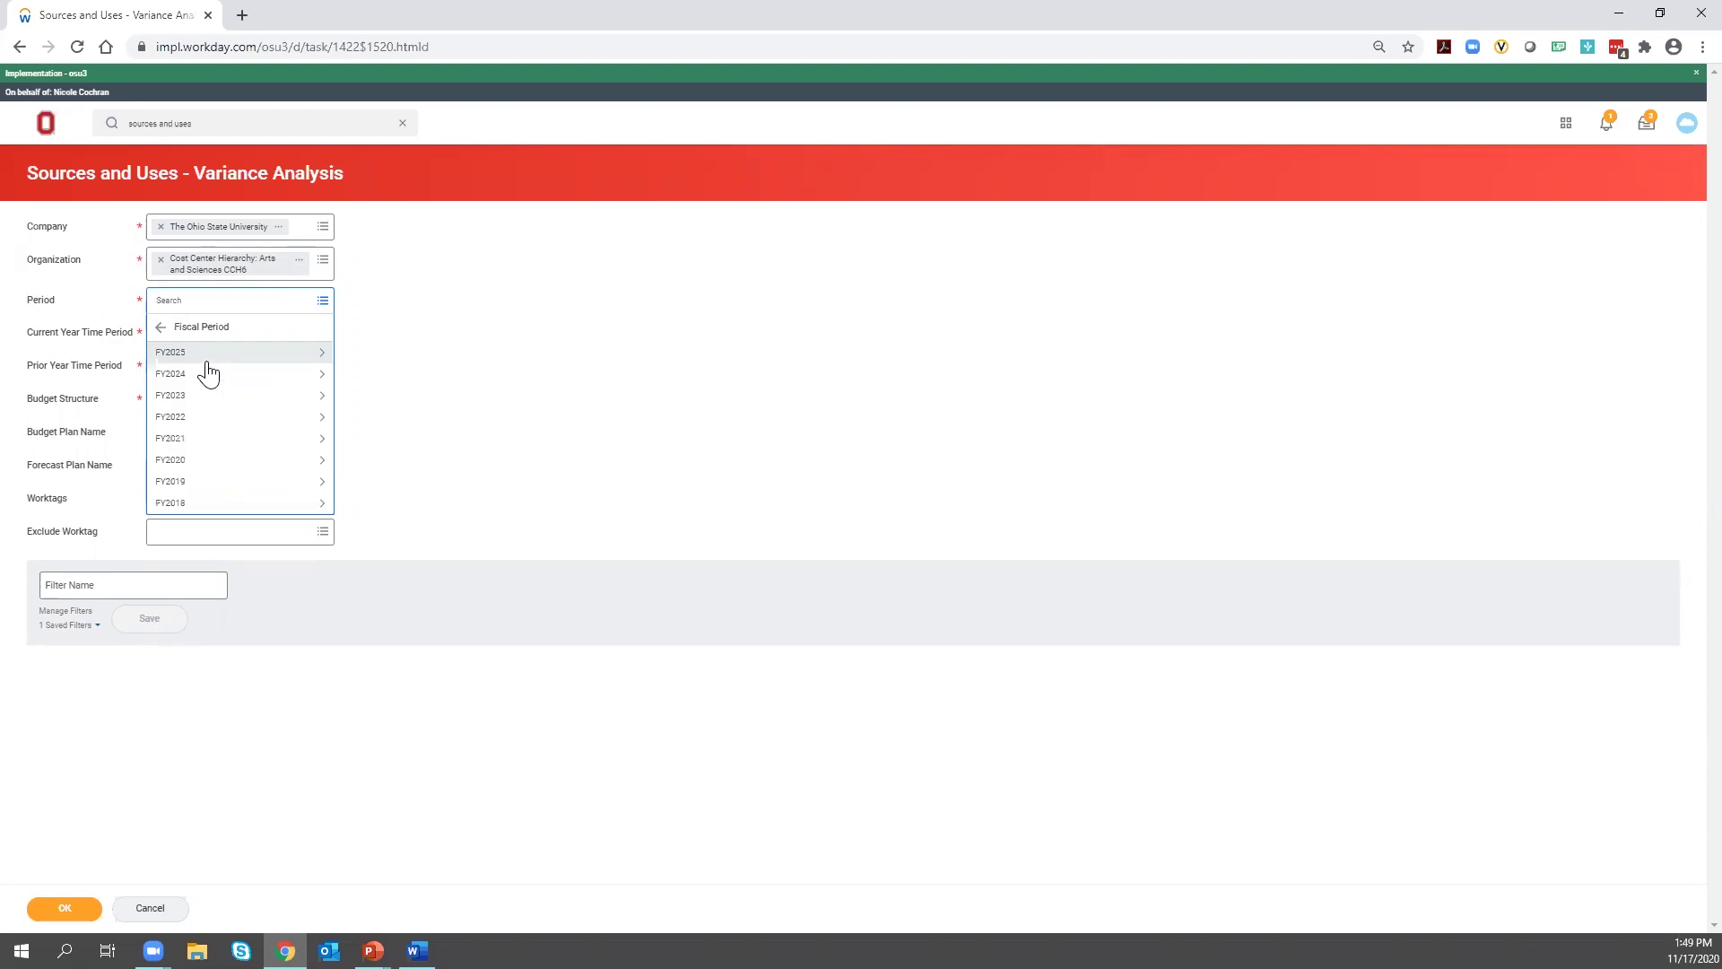
{"action": "left_click", "coordinate": [204, 459]}
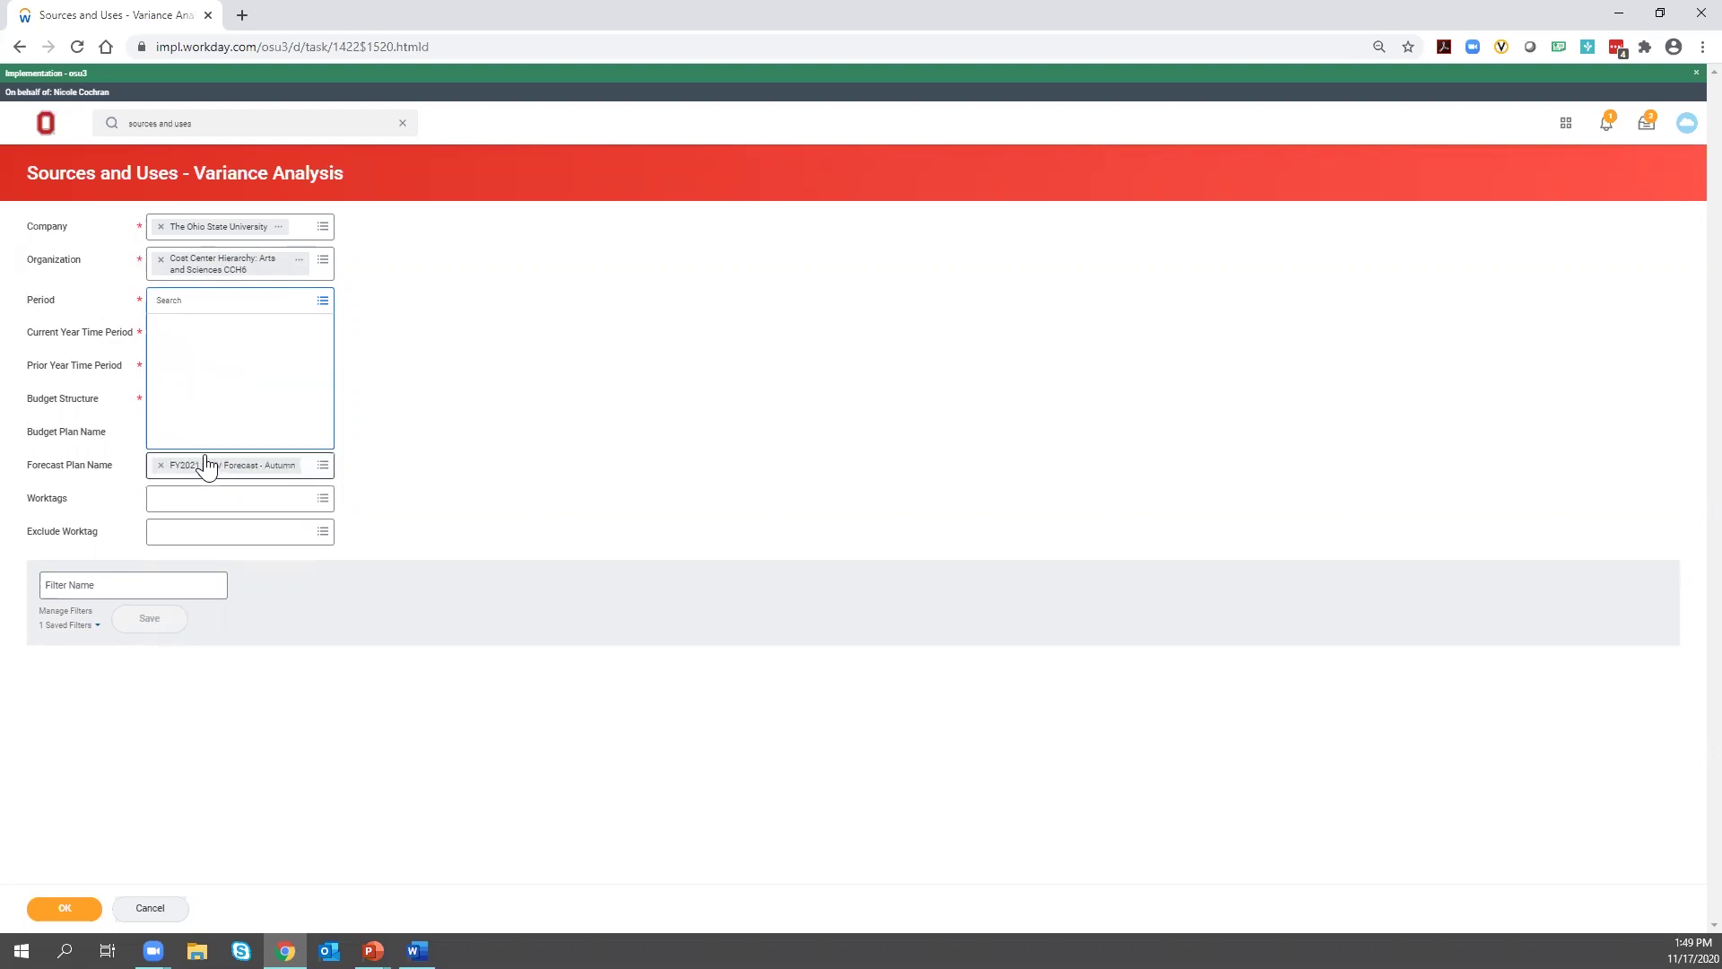
{"action": "scroll", "coordinate": [316, 431], "scroll_direction": "down", "scroll_amount": 1}
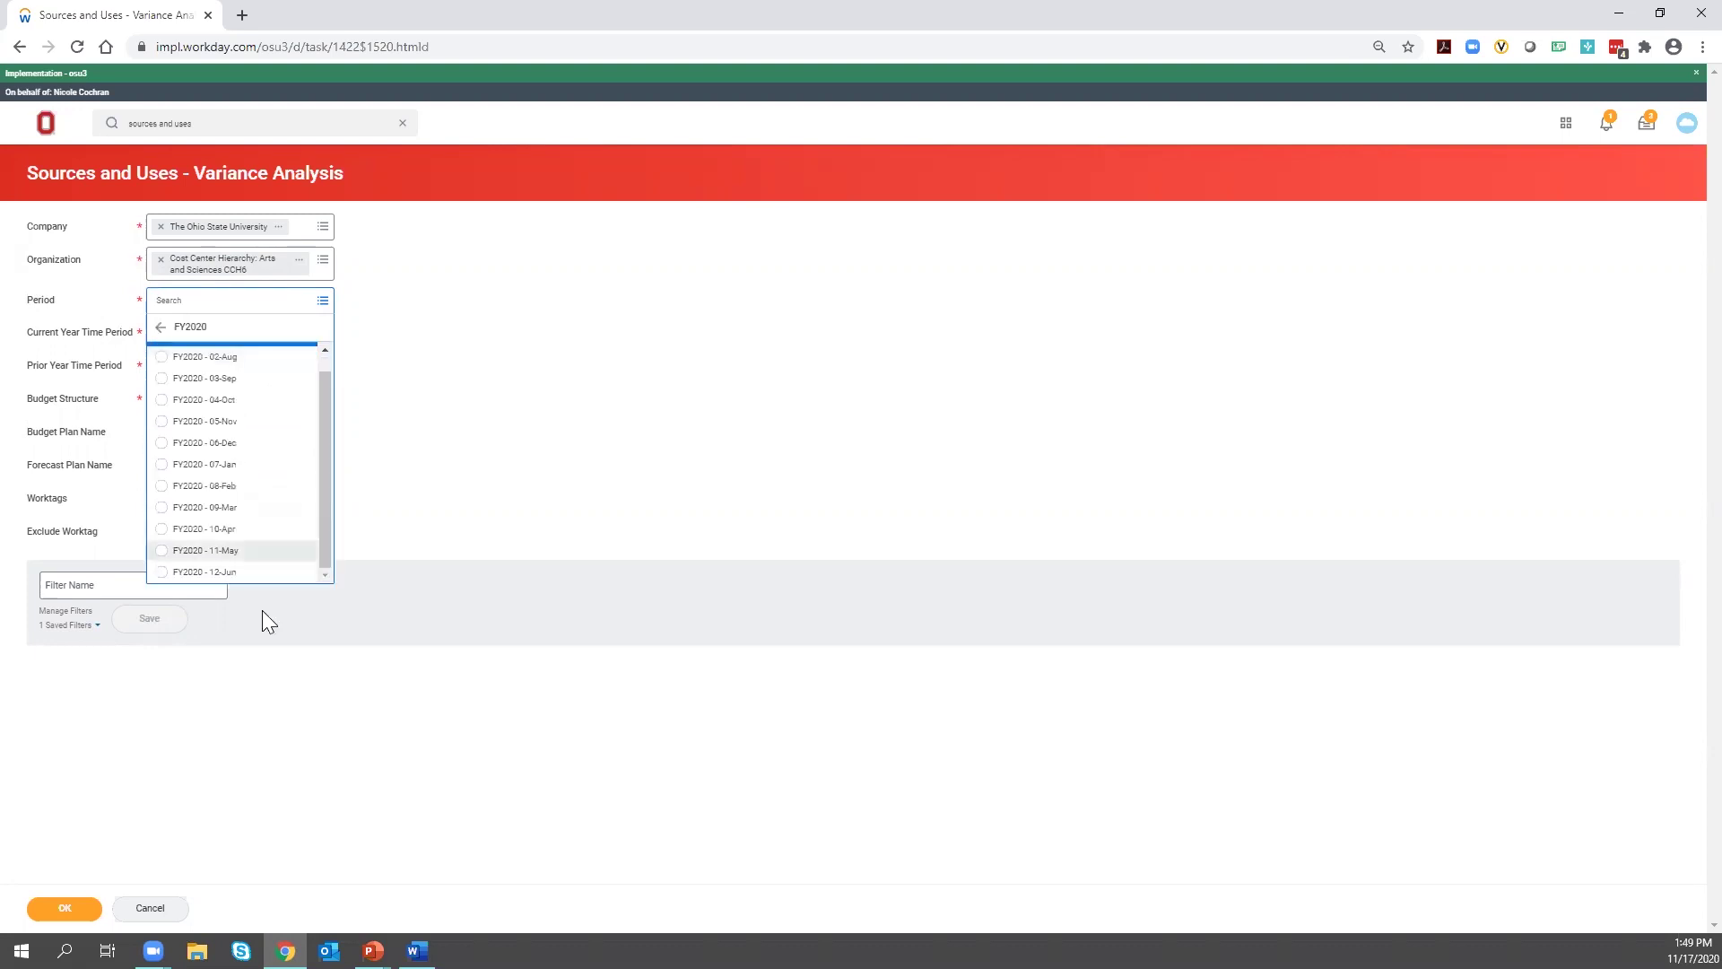
{"action": "left_click", "coordinate": [204, 571]}
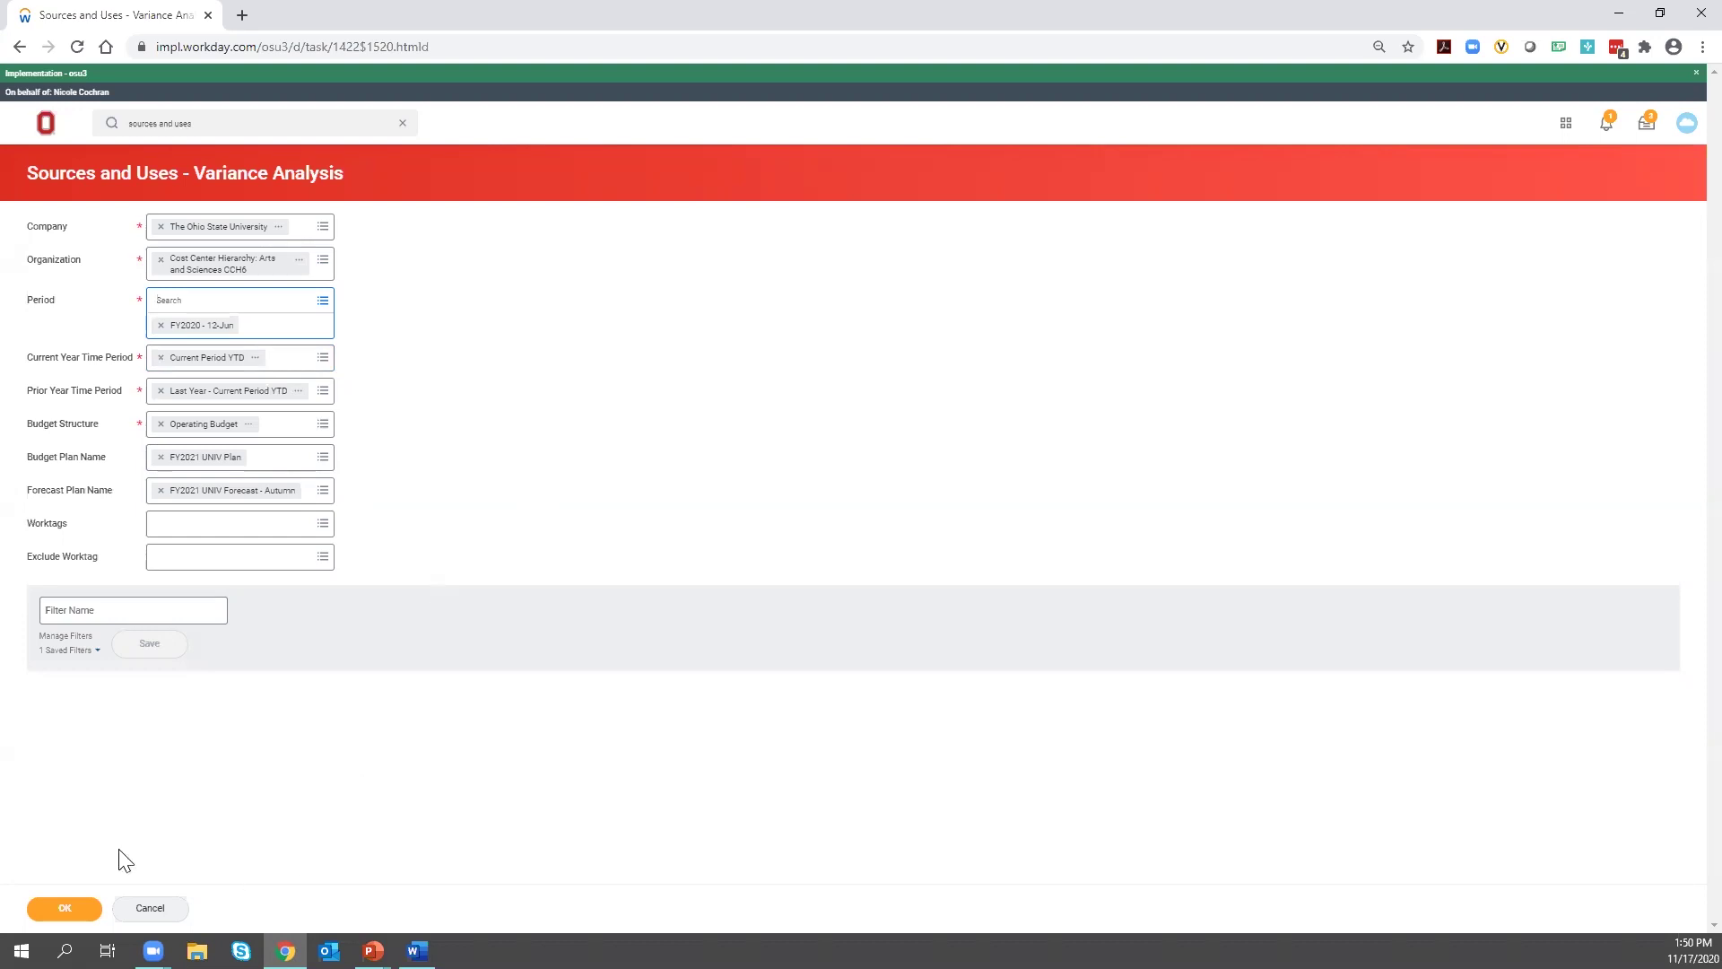
{"action": "left_click", "coordinate": [75, 915]}
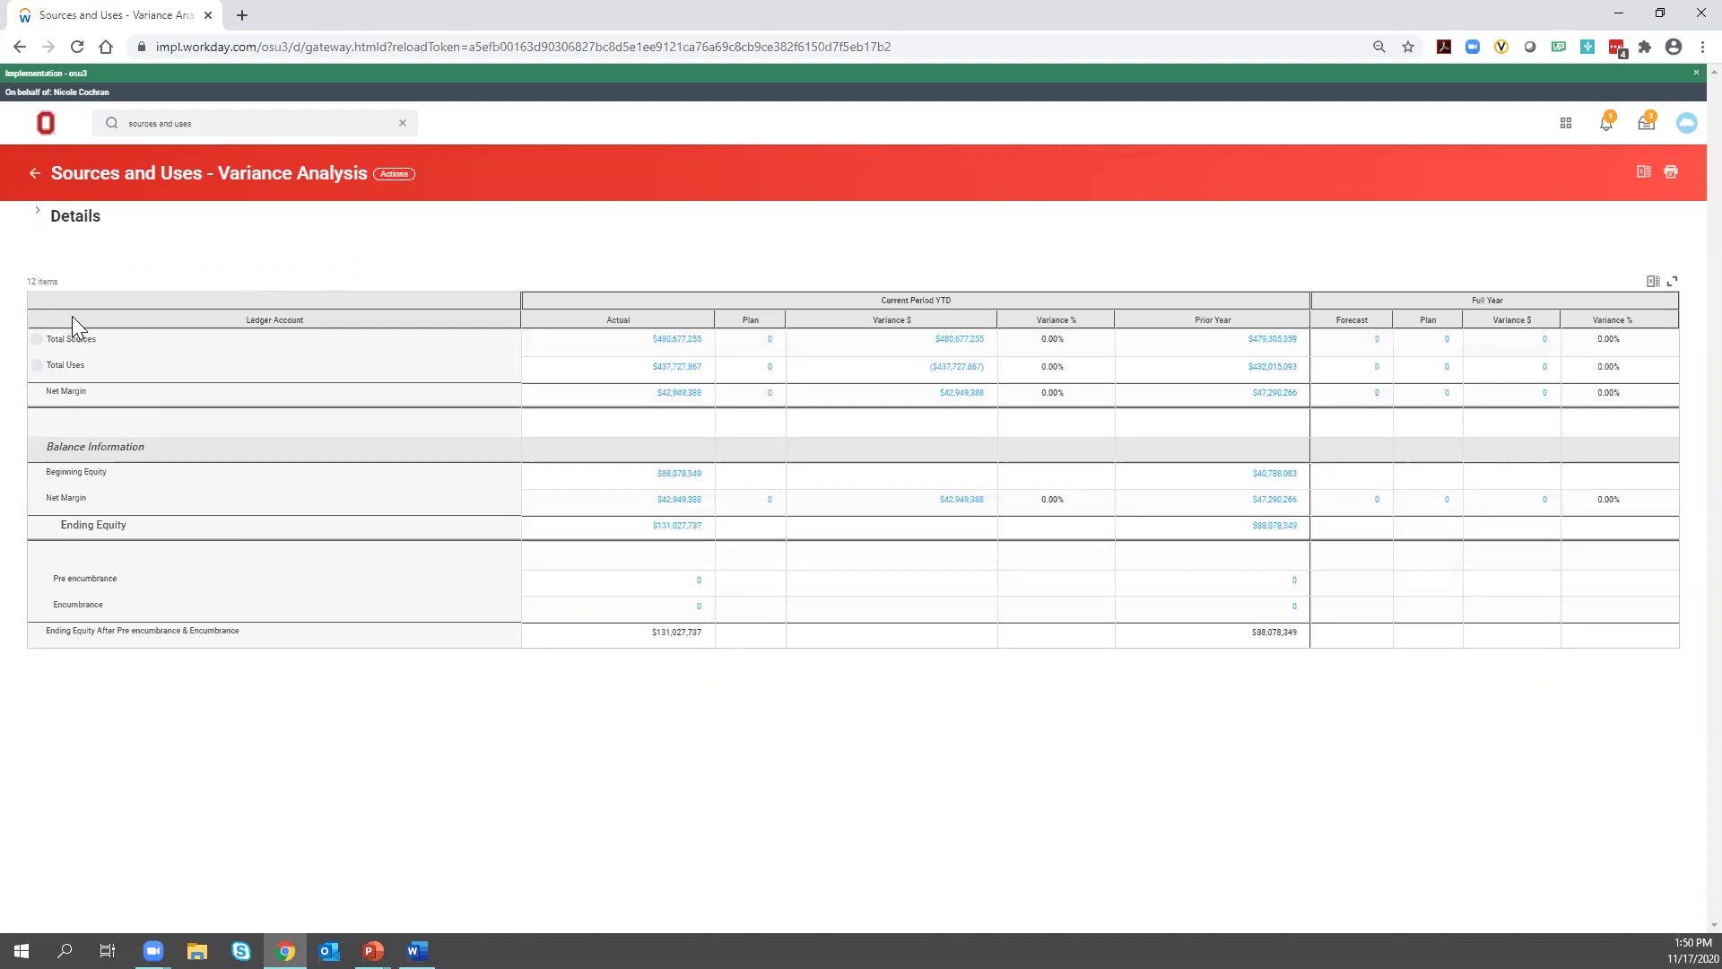
- Expand Total Sources down to the Sources categories, and show the Total General Funds Allocation actual by Assignee in an enlarged window
{"action": "left_click", "coordinate": [38, 340]}
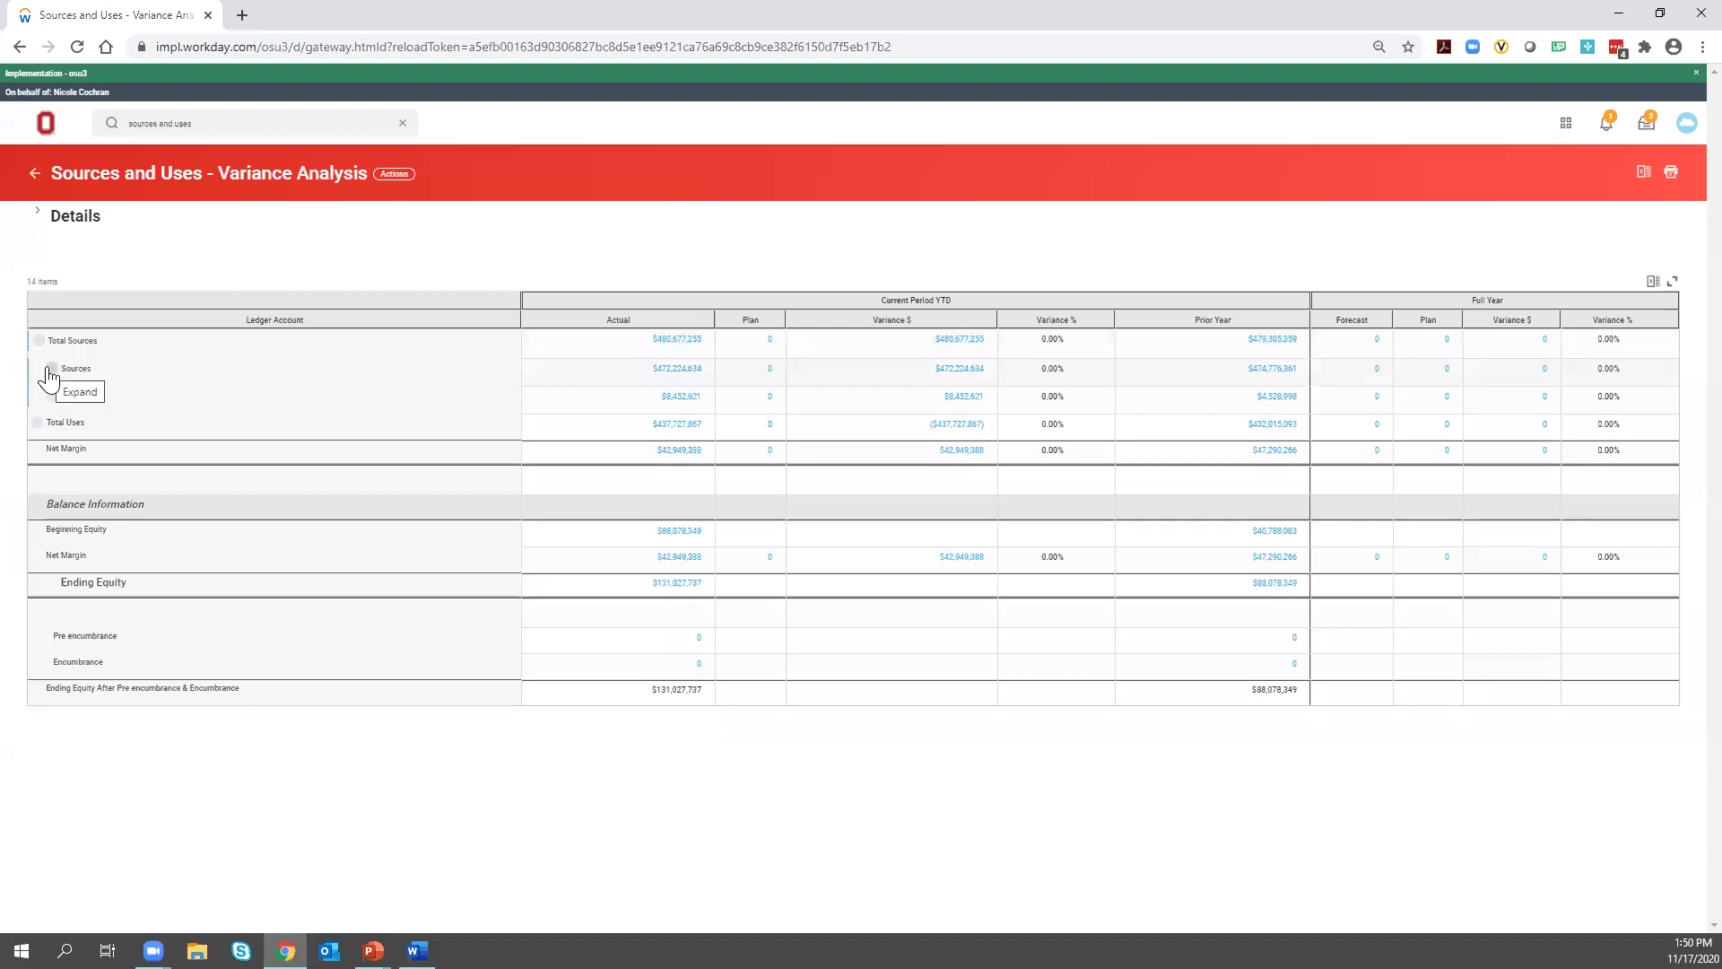
{"action": "left_click", "coordinate": [51, 369]}
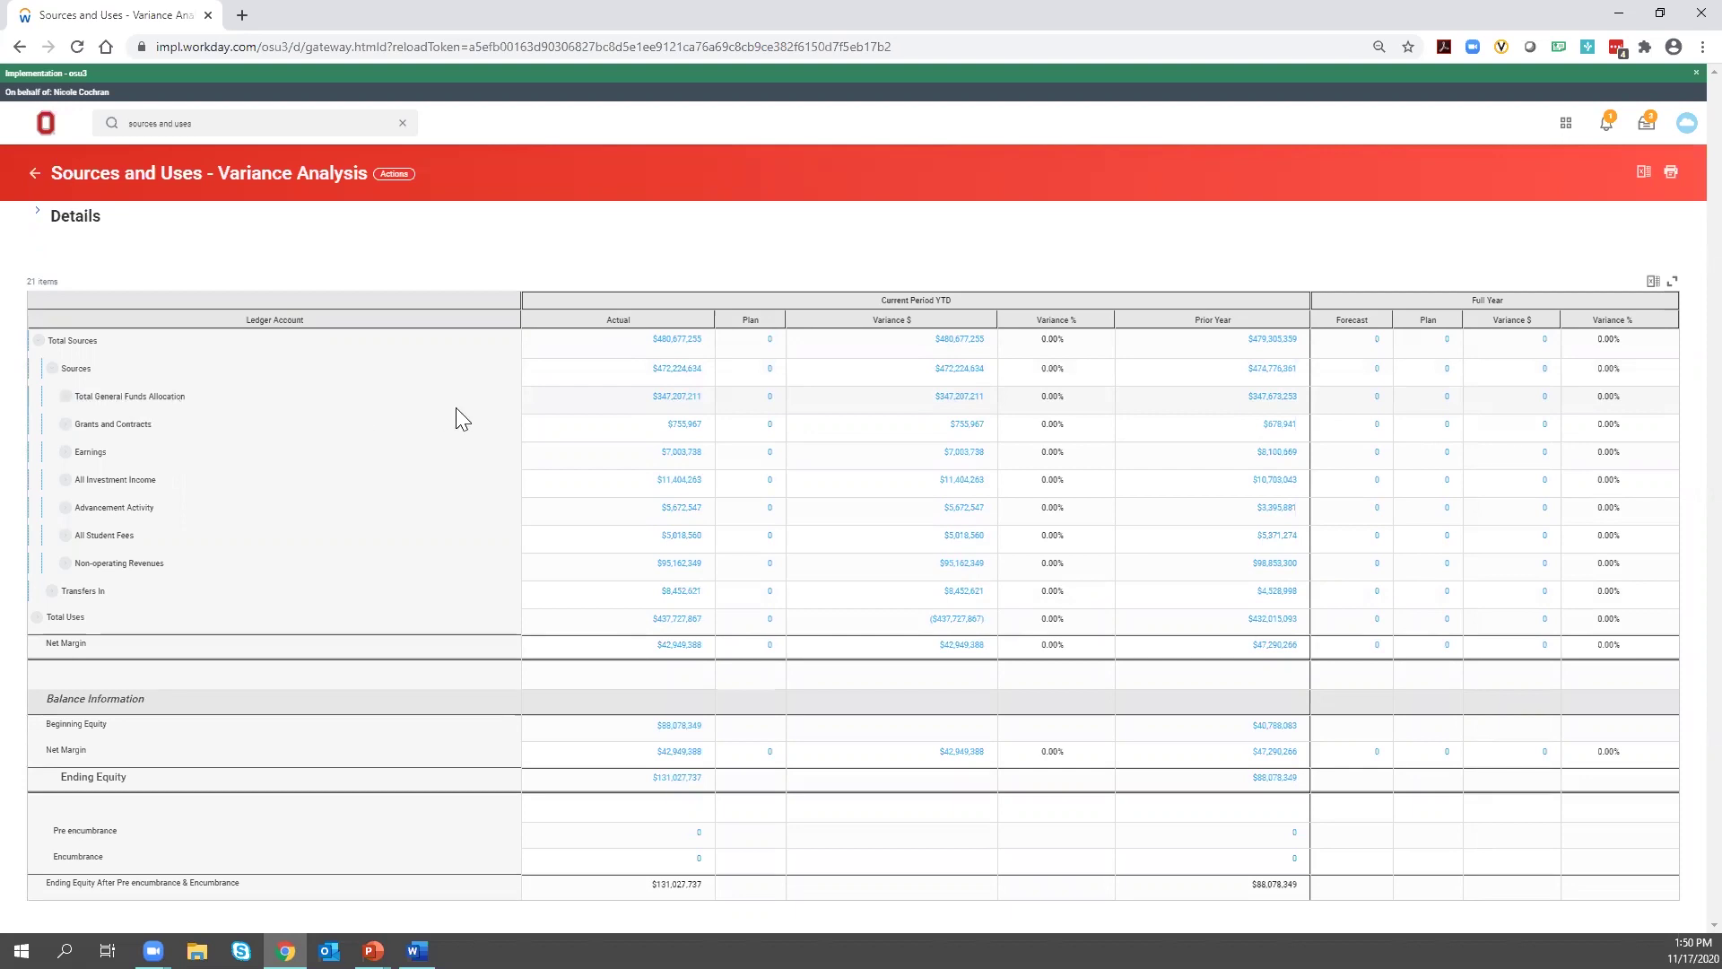
{"action": "left_click", "coordinate": [707, 405]}
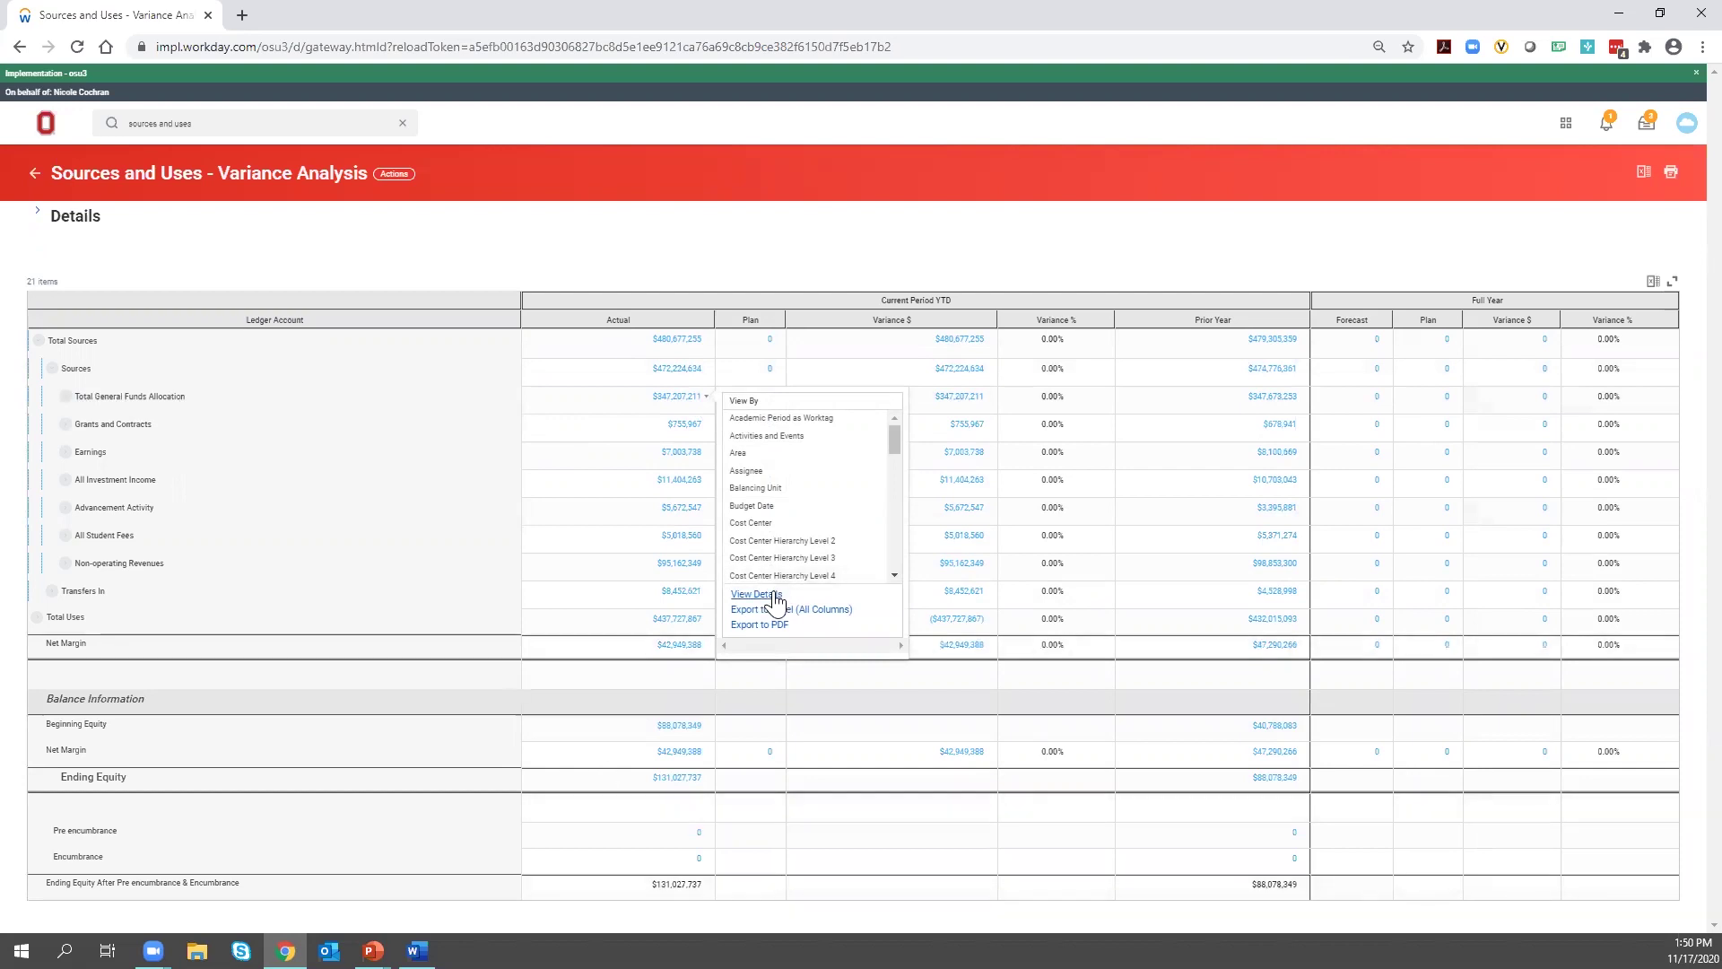
{"action": "left_click", "coordinate": [755, 475]}
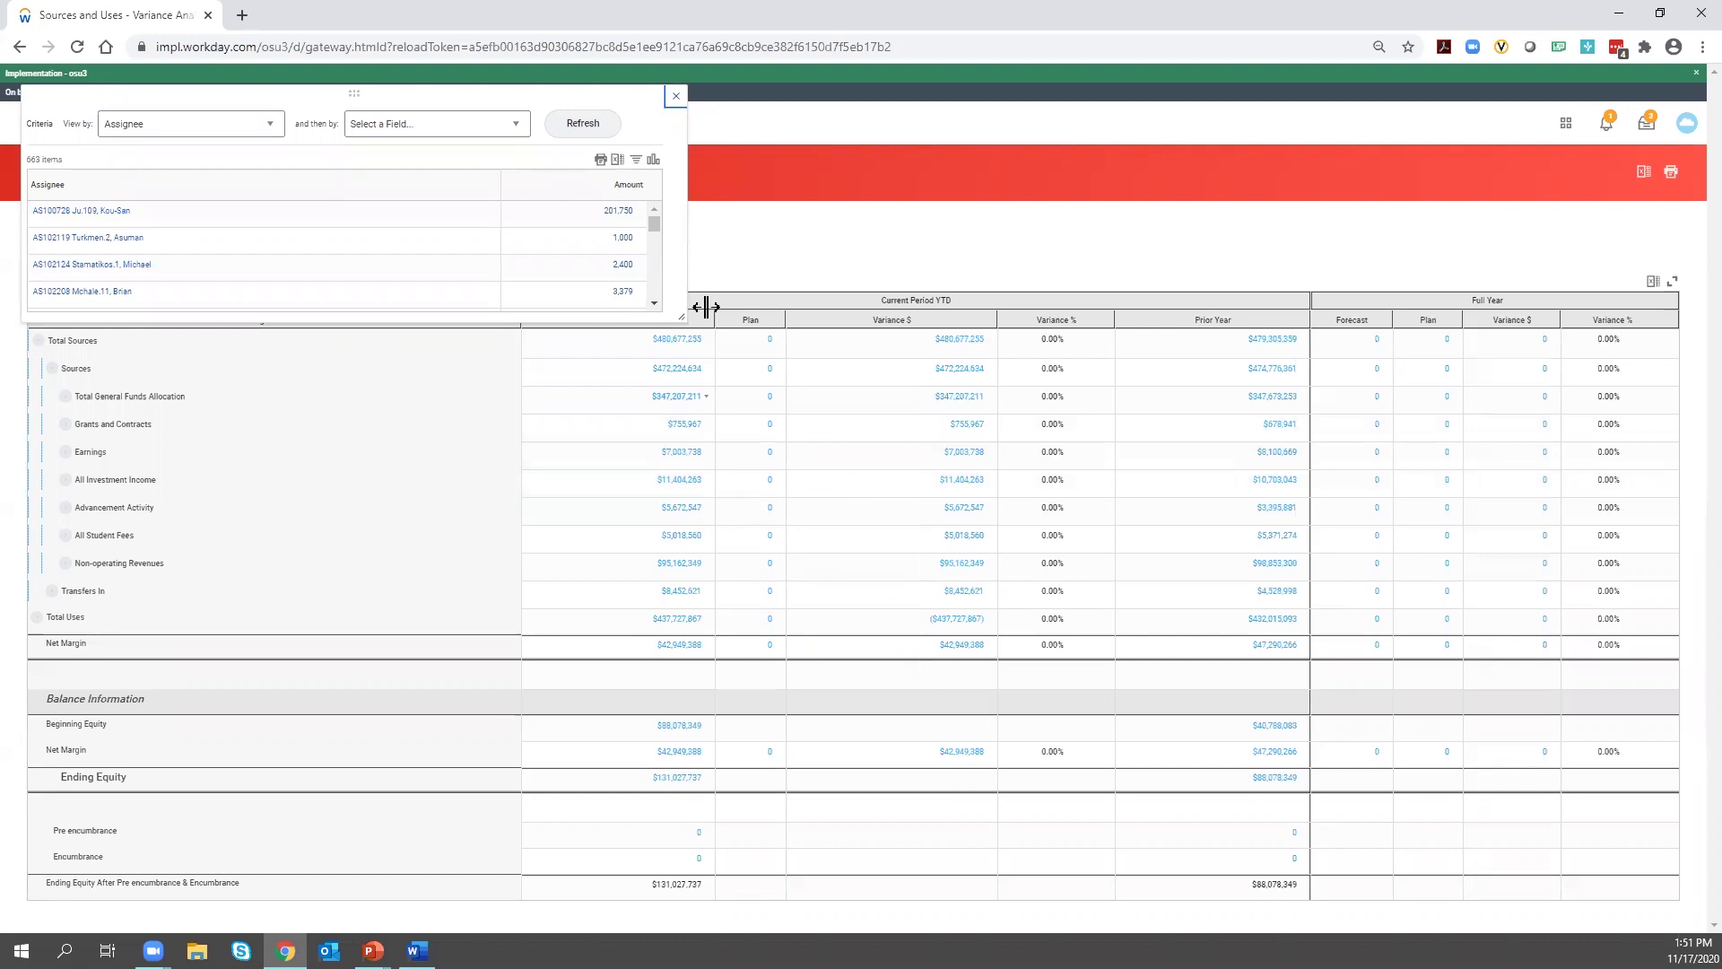
{"action": "left_click_drag", "start_coordinate": [684, 324], "coordinate": [1039, 875]}
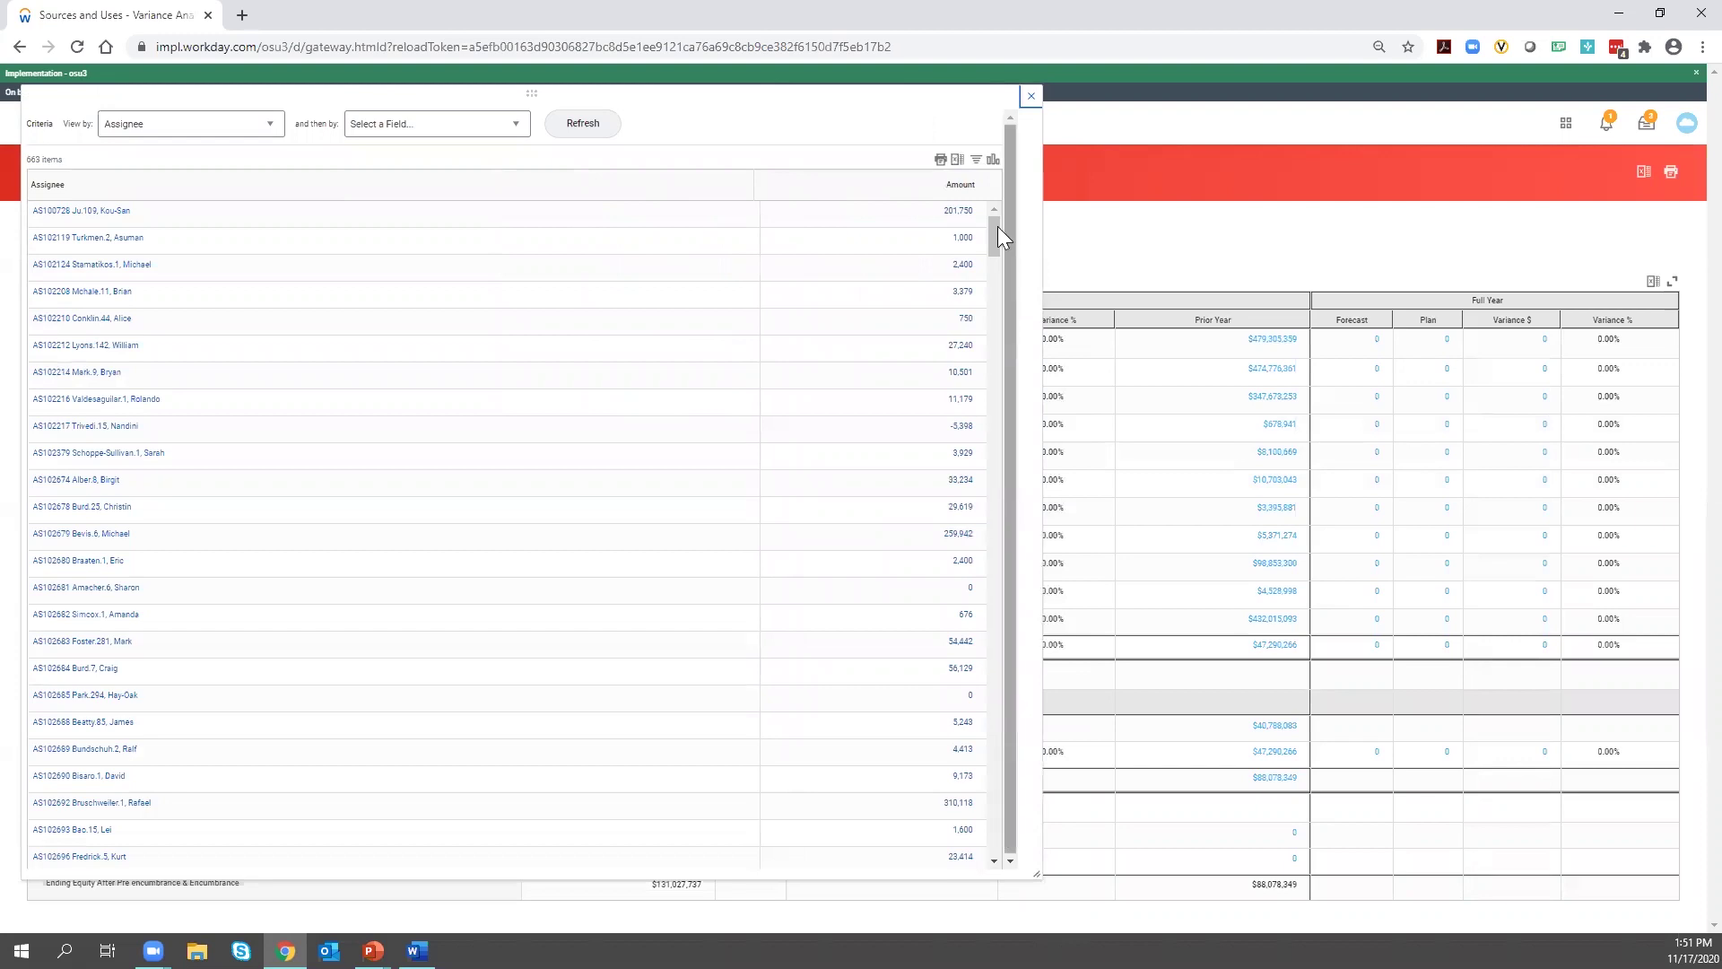
- Break down the (Blank) assignee amount at the end of the list by Cost Center and enlarge the resulting window
{"action": "left_click_drag", "start_coordinate": [994, 235], "coordinate": [992, 316]}
{"action": "left_click_drag", "start_coordinate": [1003, 475], "coordinate": [999, 681]}
{"action": "left_click_drag", "start_coordinate": [996, 814], "coordinate": [995, 872]}
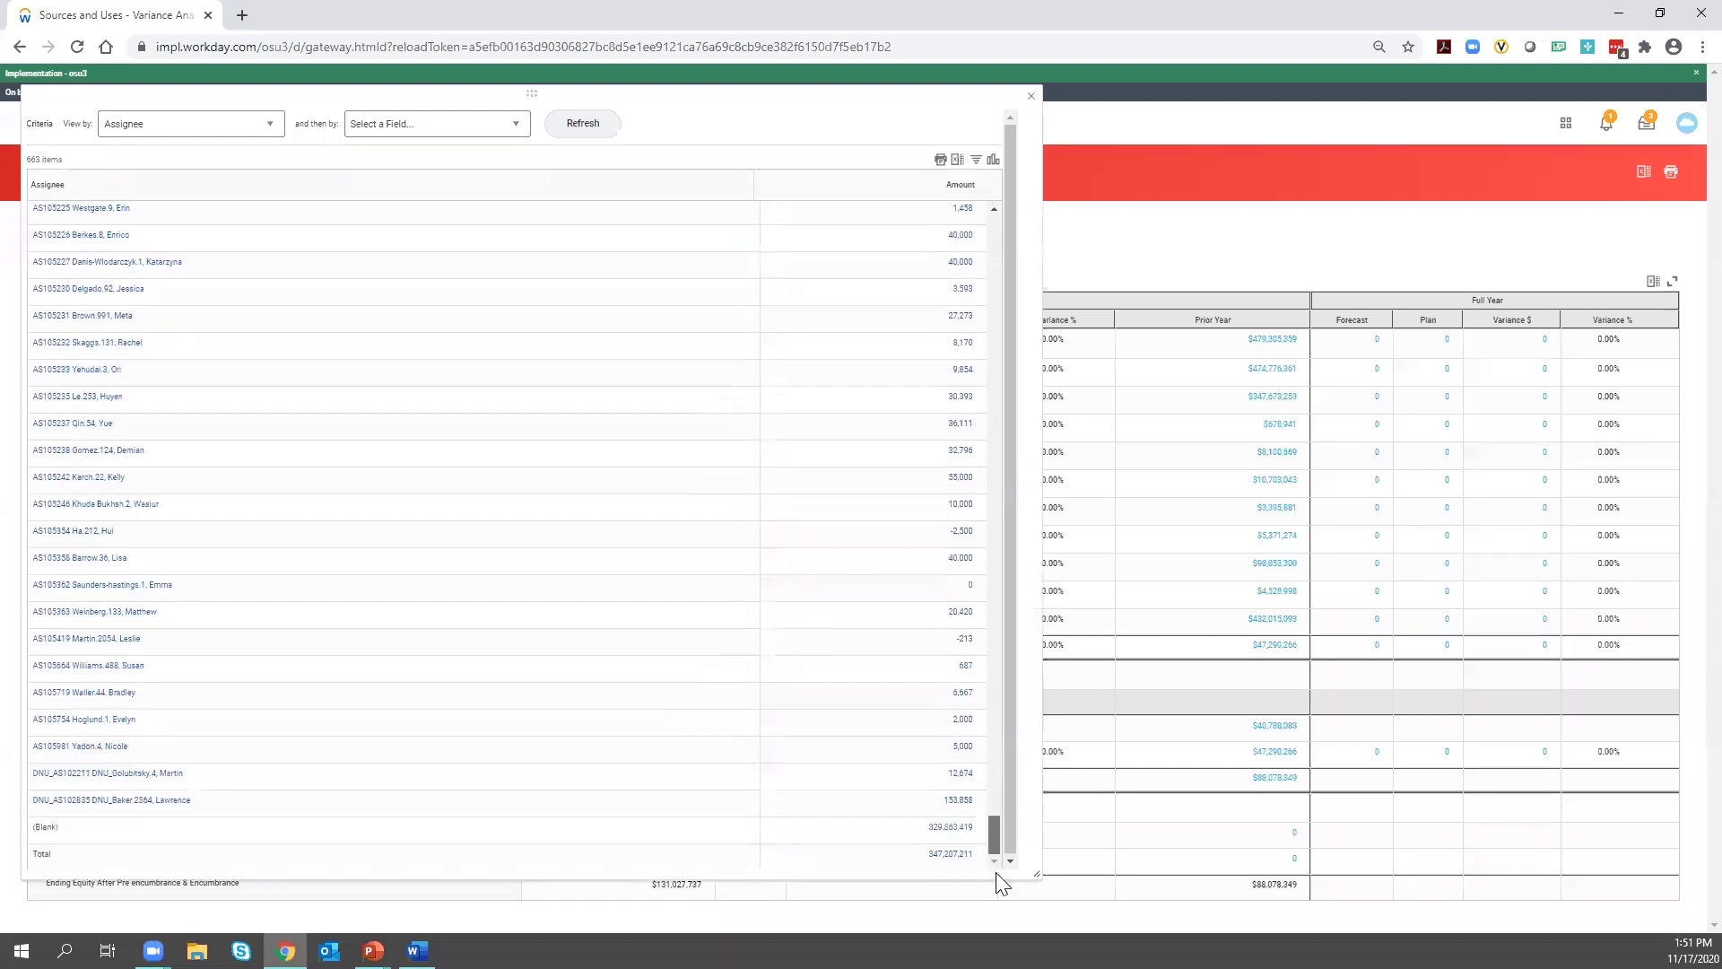
{"action": "left_click", "coordinate": [977, 830]}
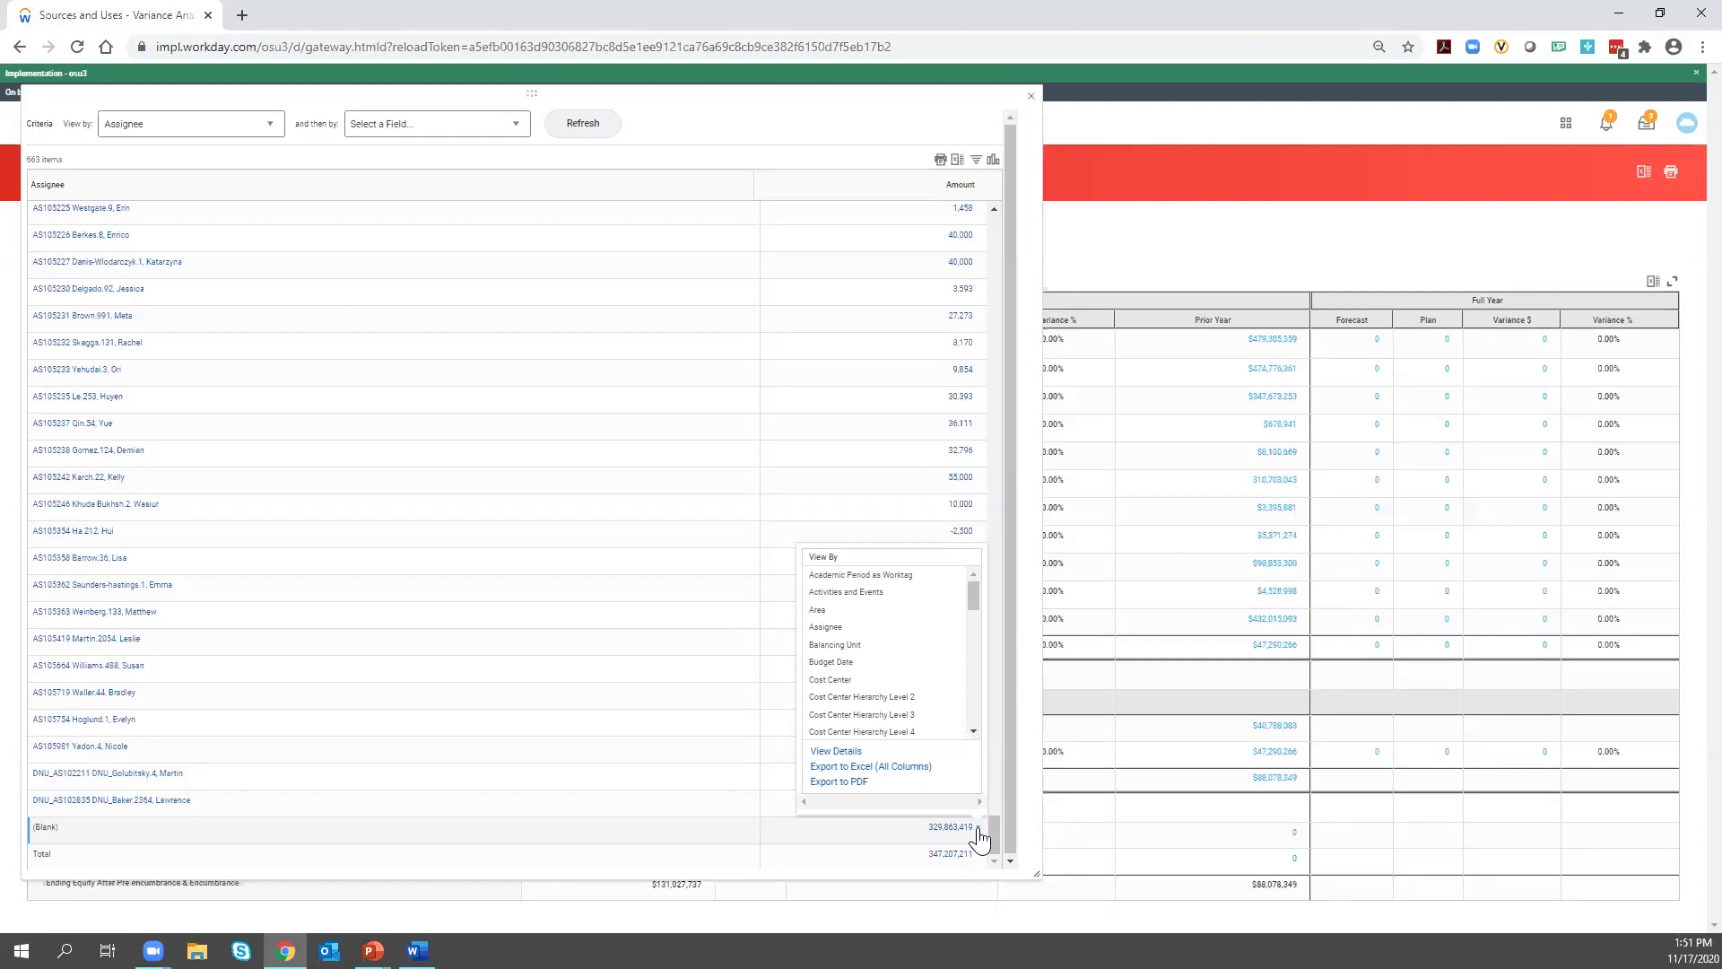
{"action": "left_click", "coordinate": [870, 684]}
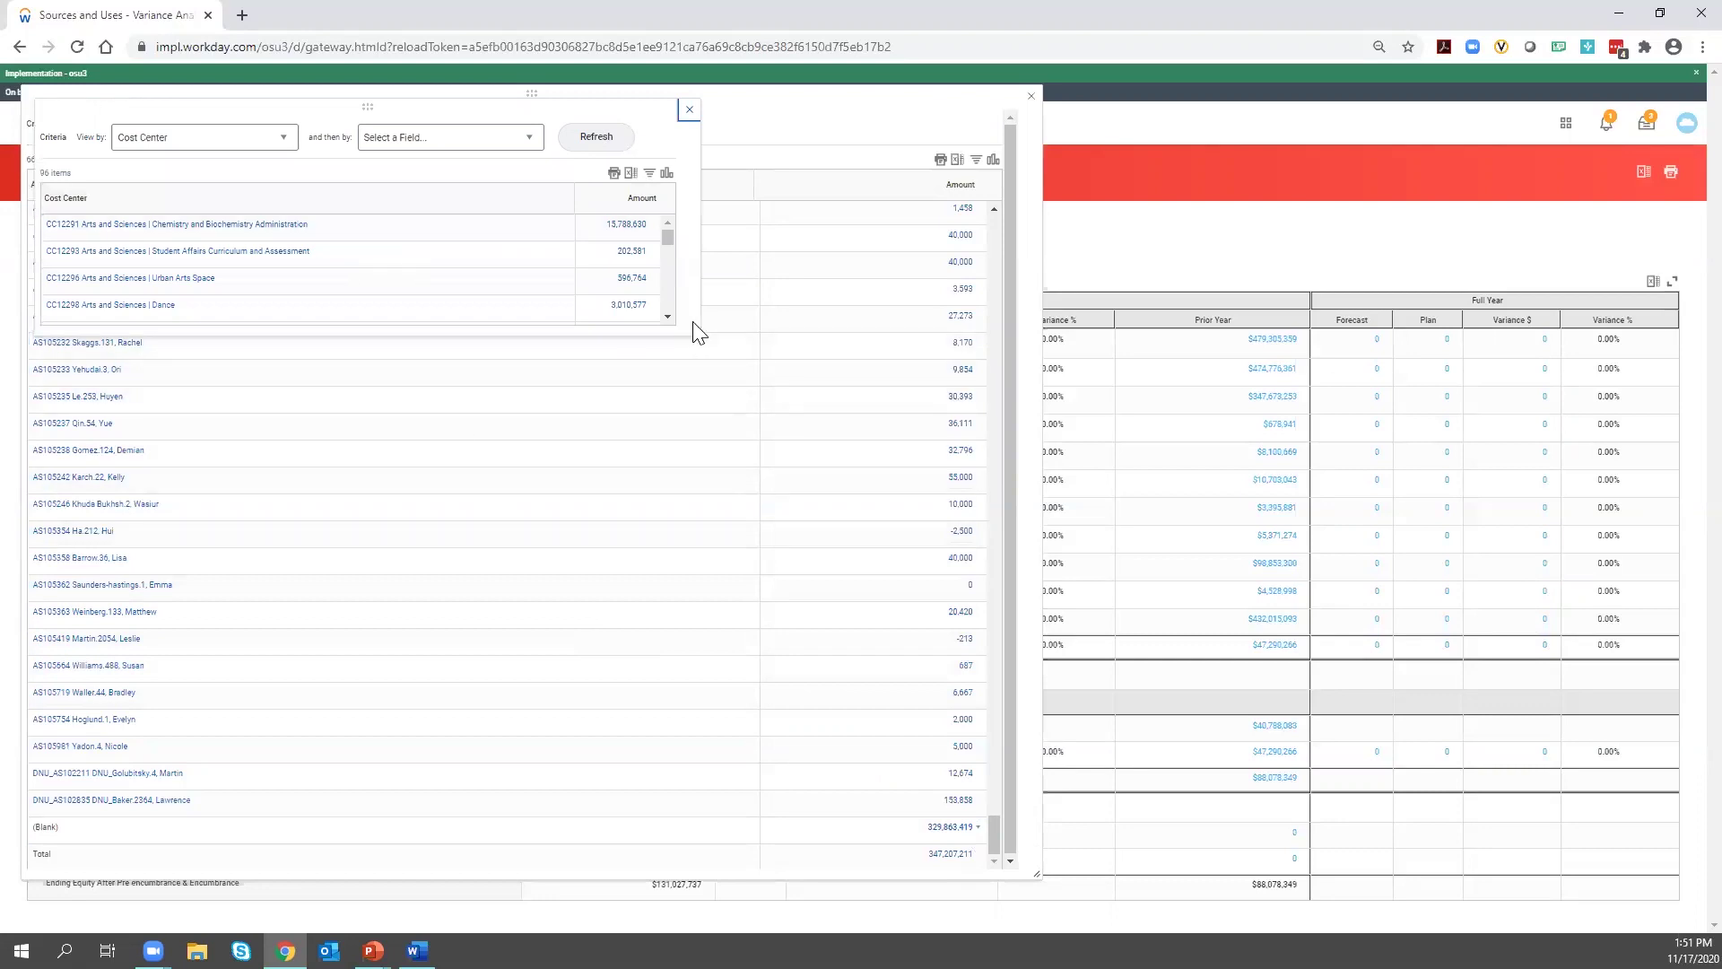
{"action": "left_click_drag", "start_coordinate": [695, 331], "coordinate": [869, 764]}
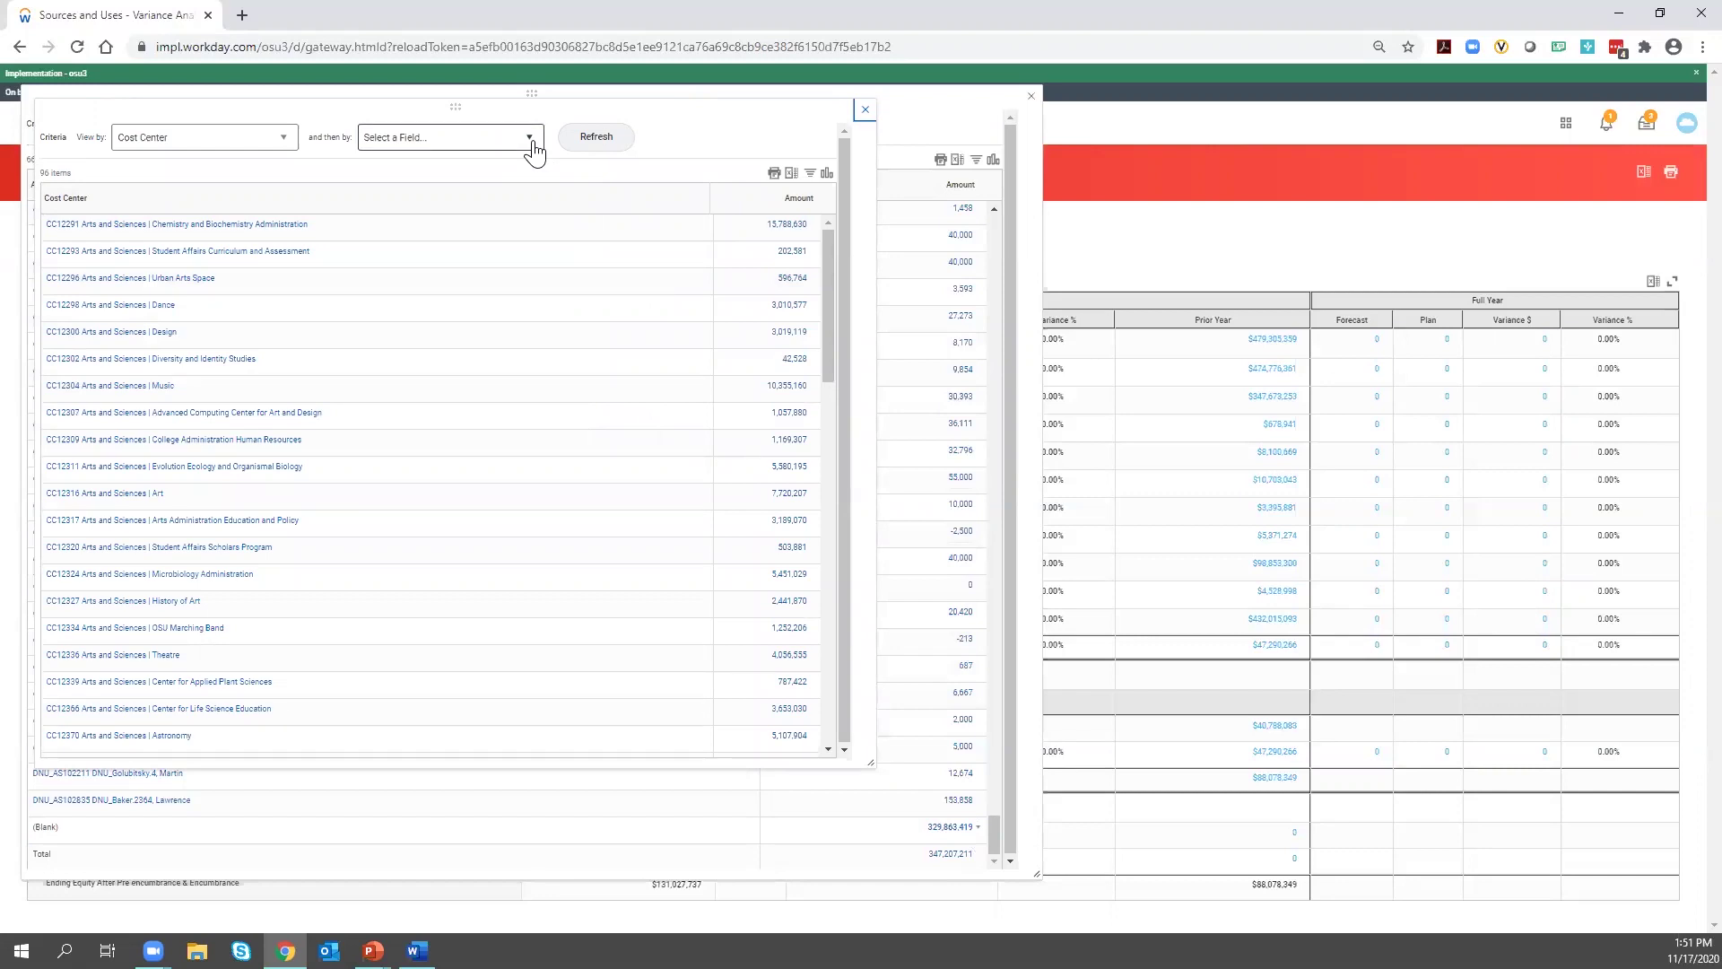
- Add Activities and Events as the second grouping of the Cost Center breakdown, refresh it and look through the rows
{"action": "left_click", "coordinate": [530, 139]}
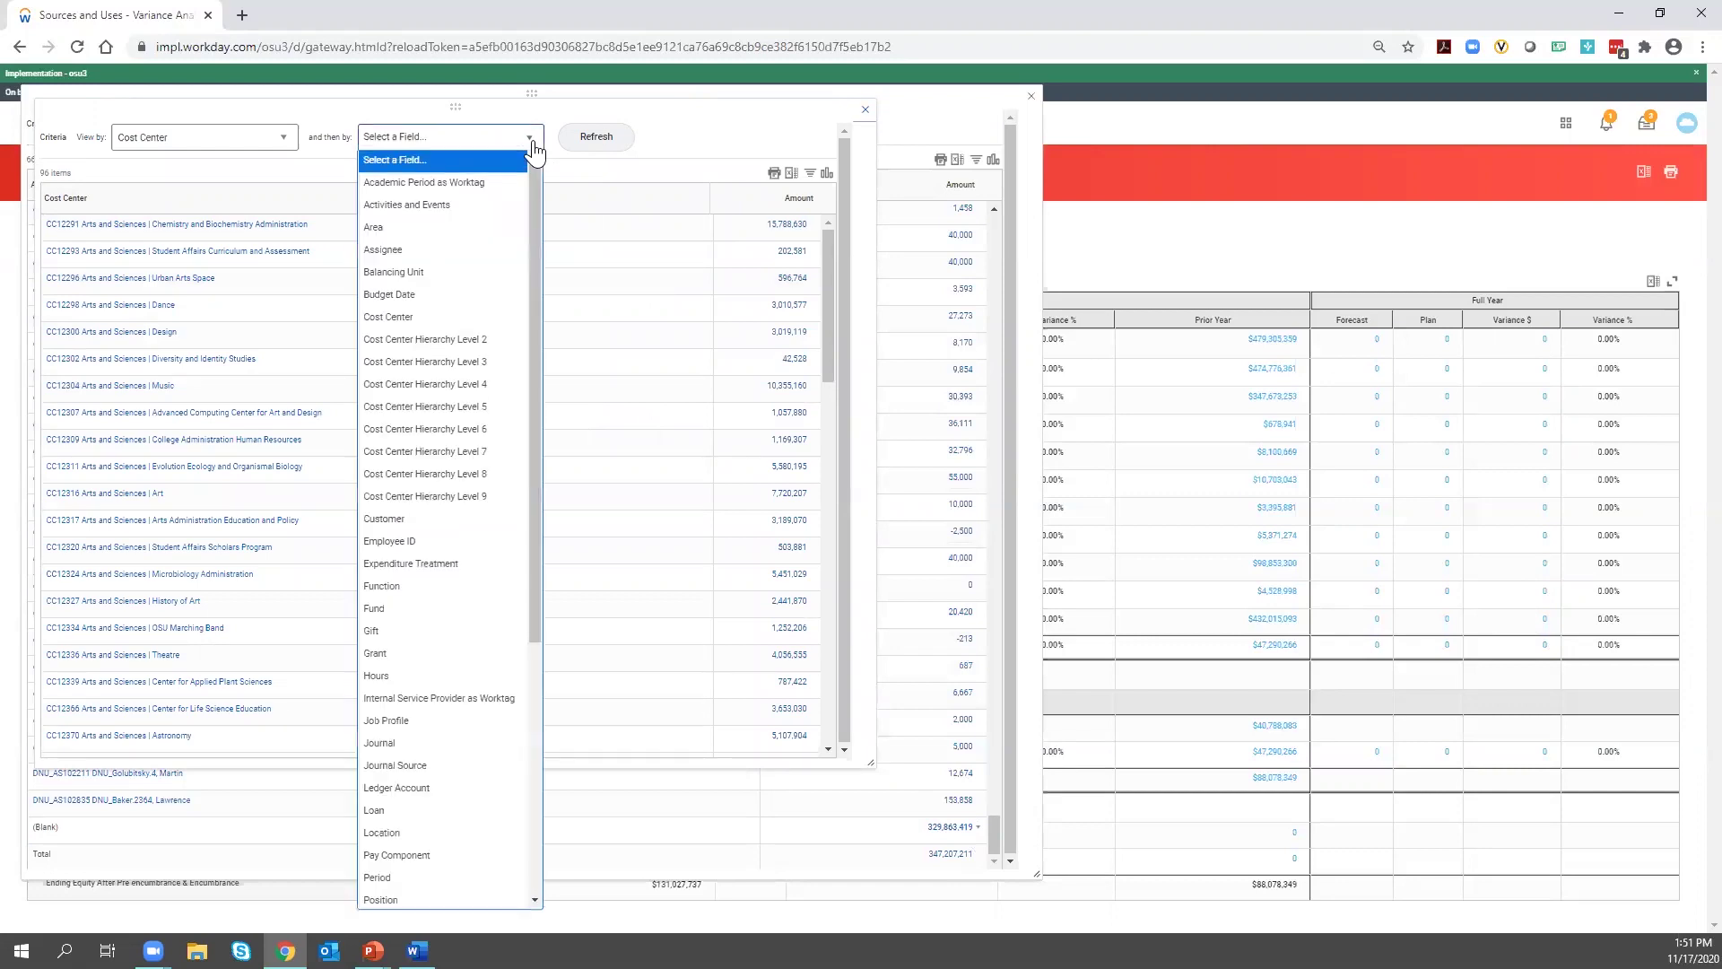
{"action": "left_click", "coordinate": [433, 205]}
{"action": "left_click", "coordinate": [594, 139]}
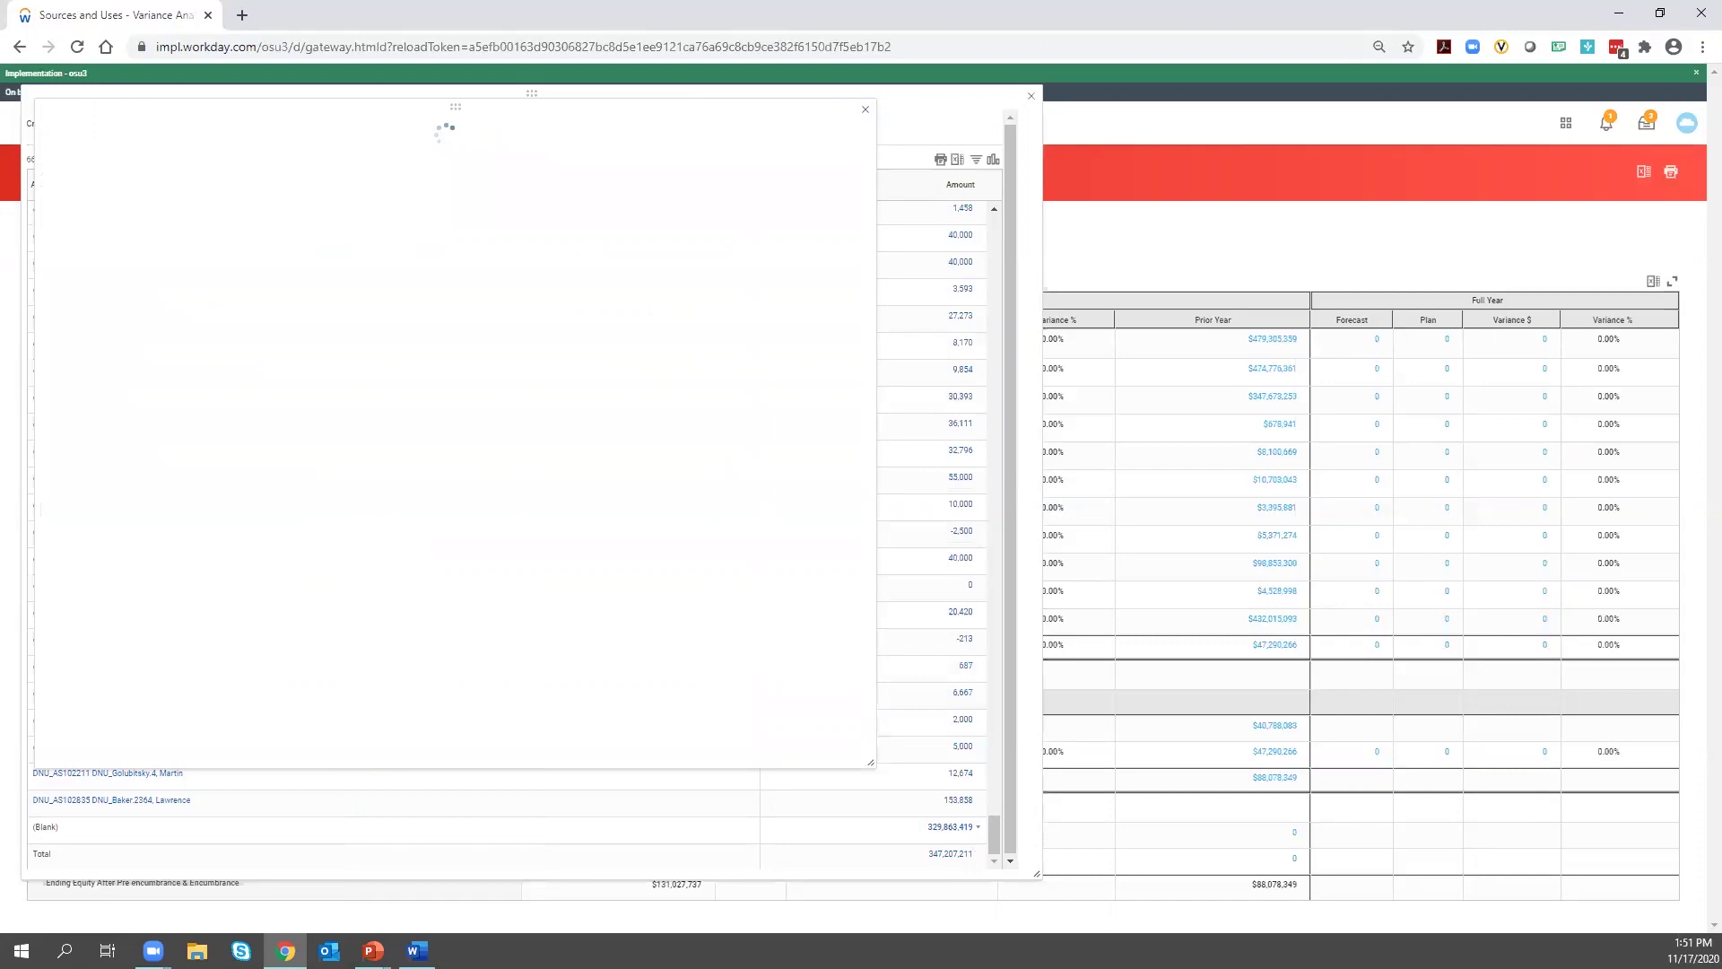
{"action": "key", "text": "alt+Tab"}
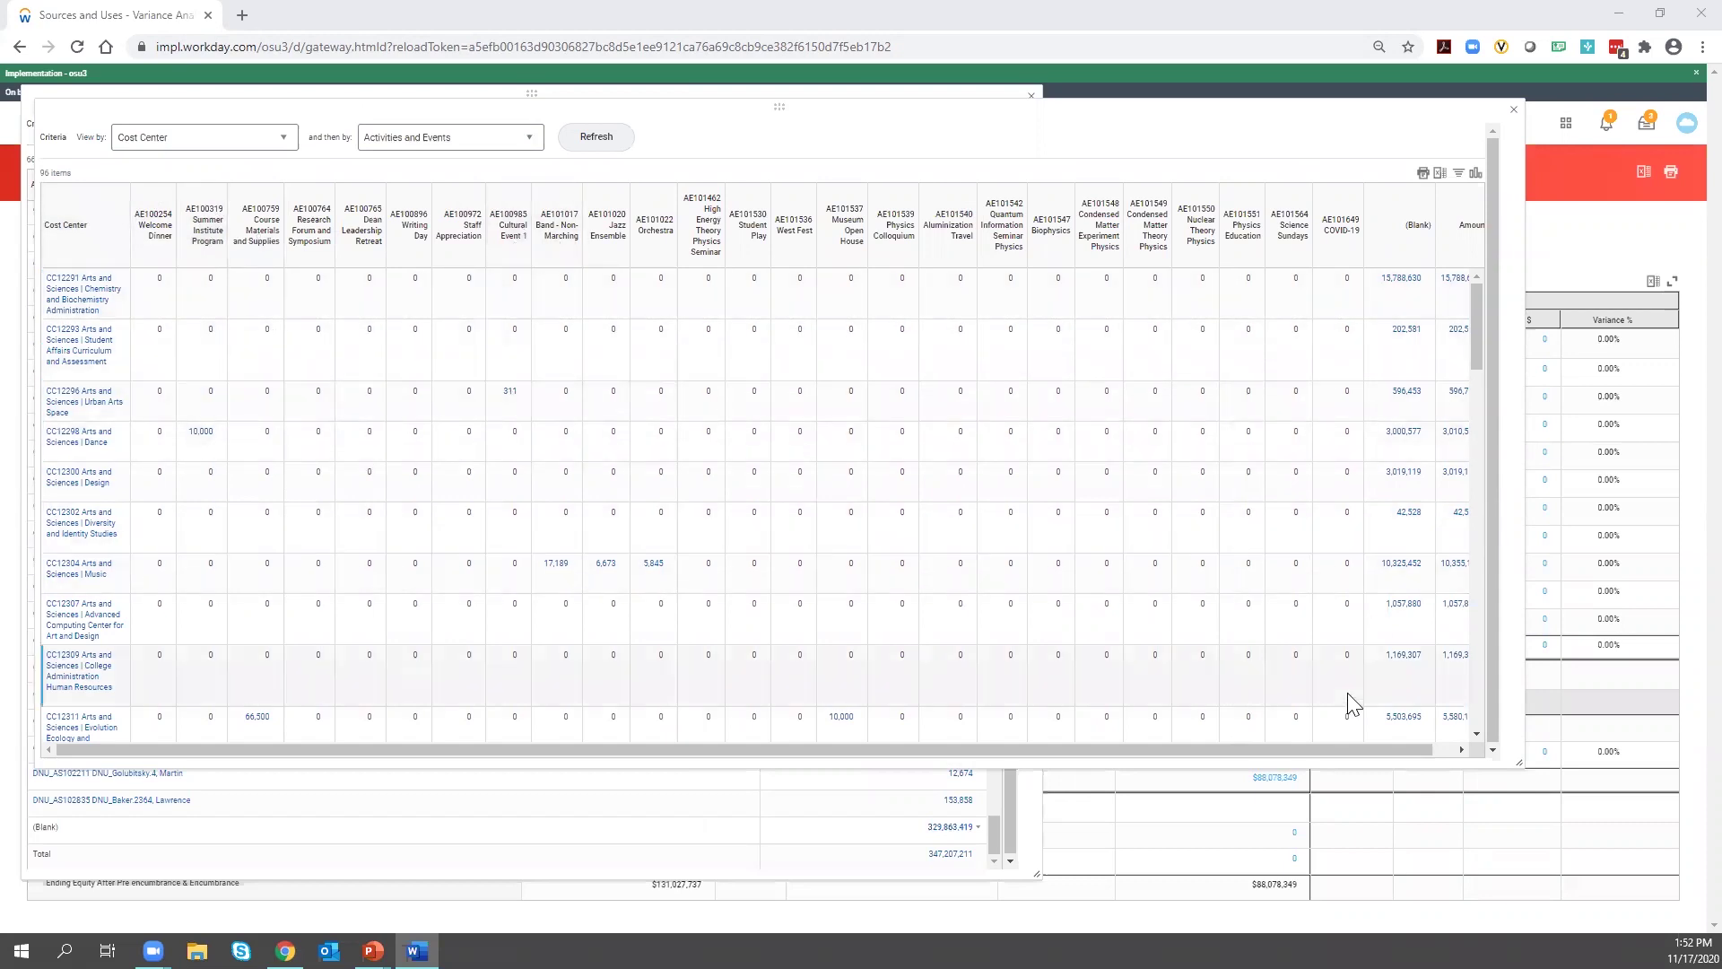
{"action": "scroll", "coordinate": [1348, 687], "scroll_direction": "down", "scroll_amount": 3}
{"action": "scroll", "coordinate": [1353, 696], "scroll_direction": "down", "scroll_amount": 3}
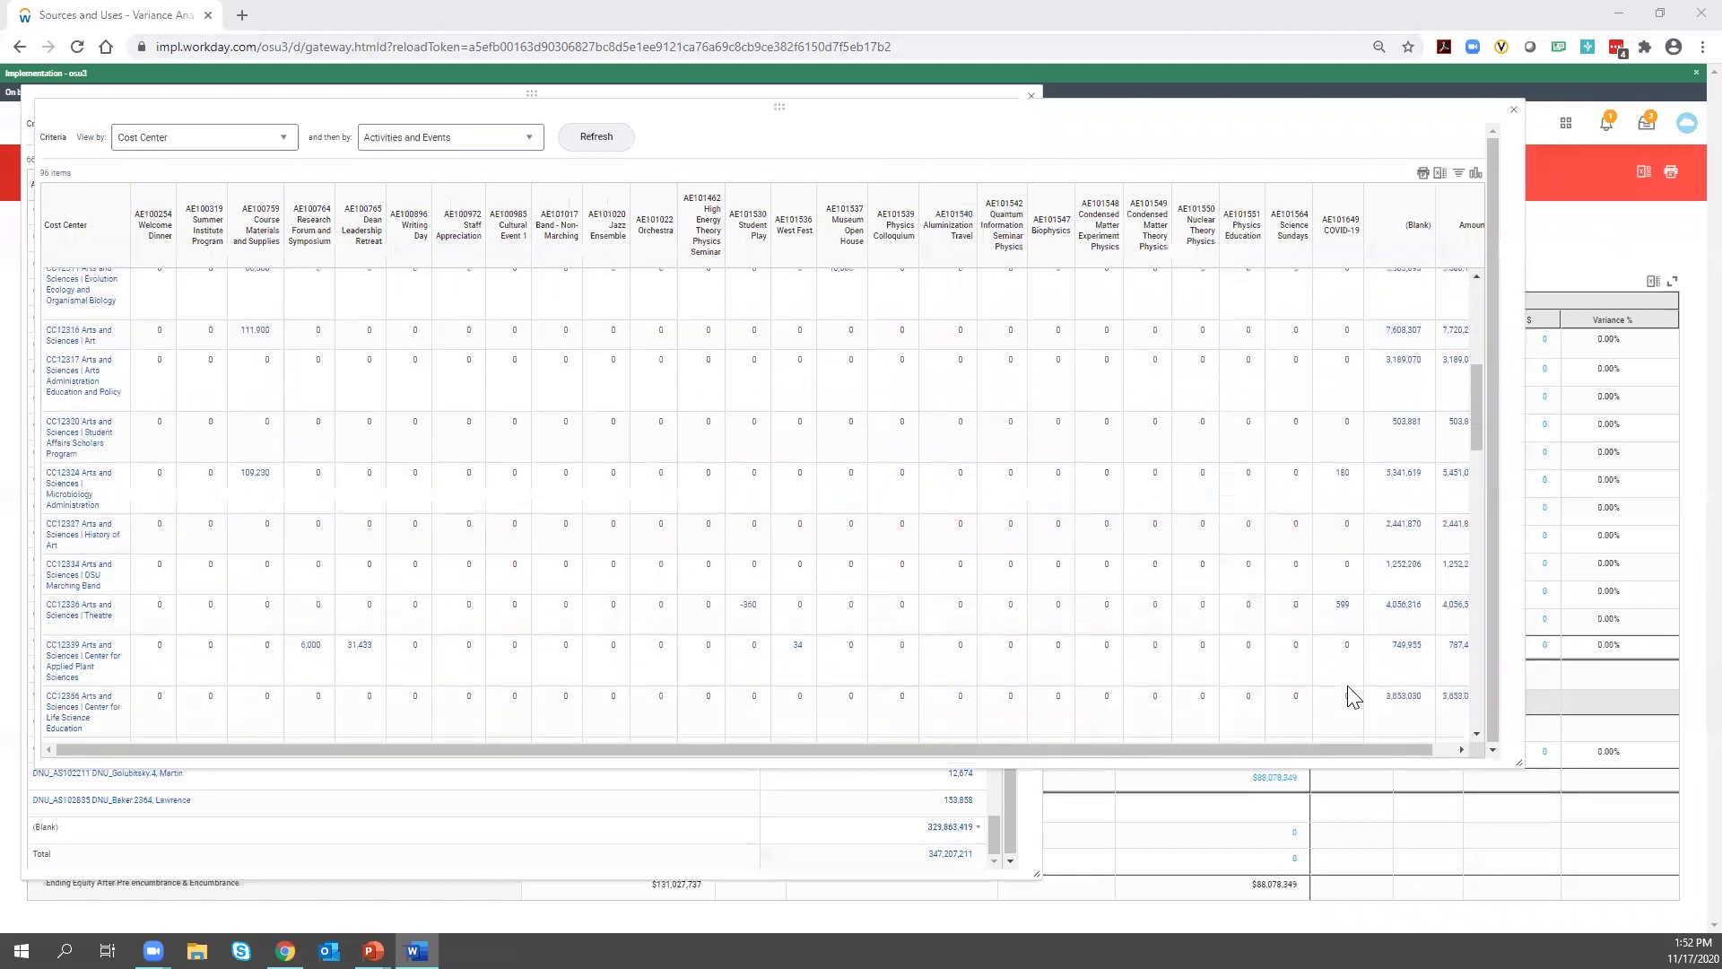
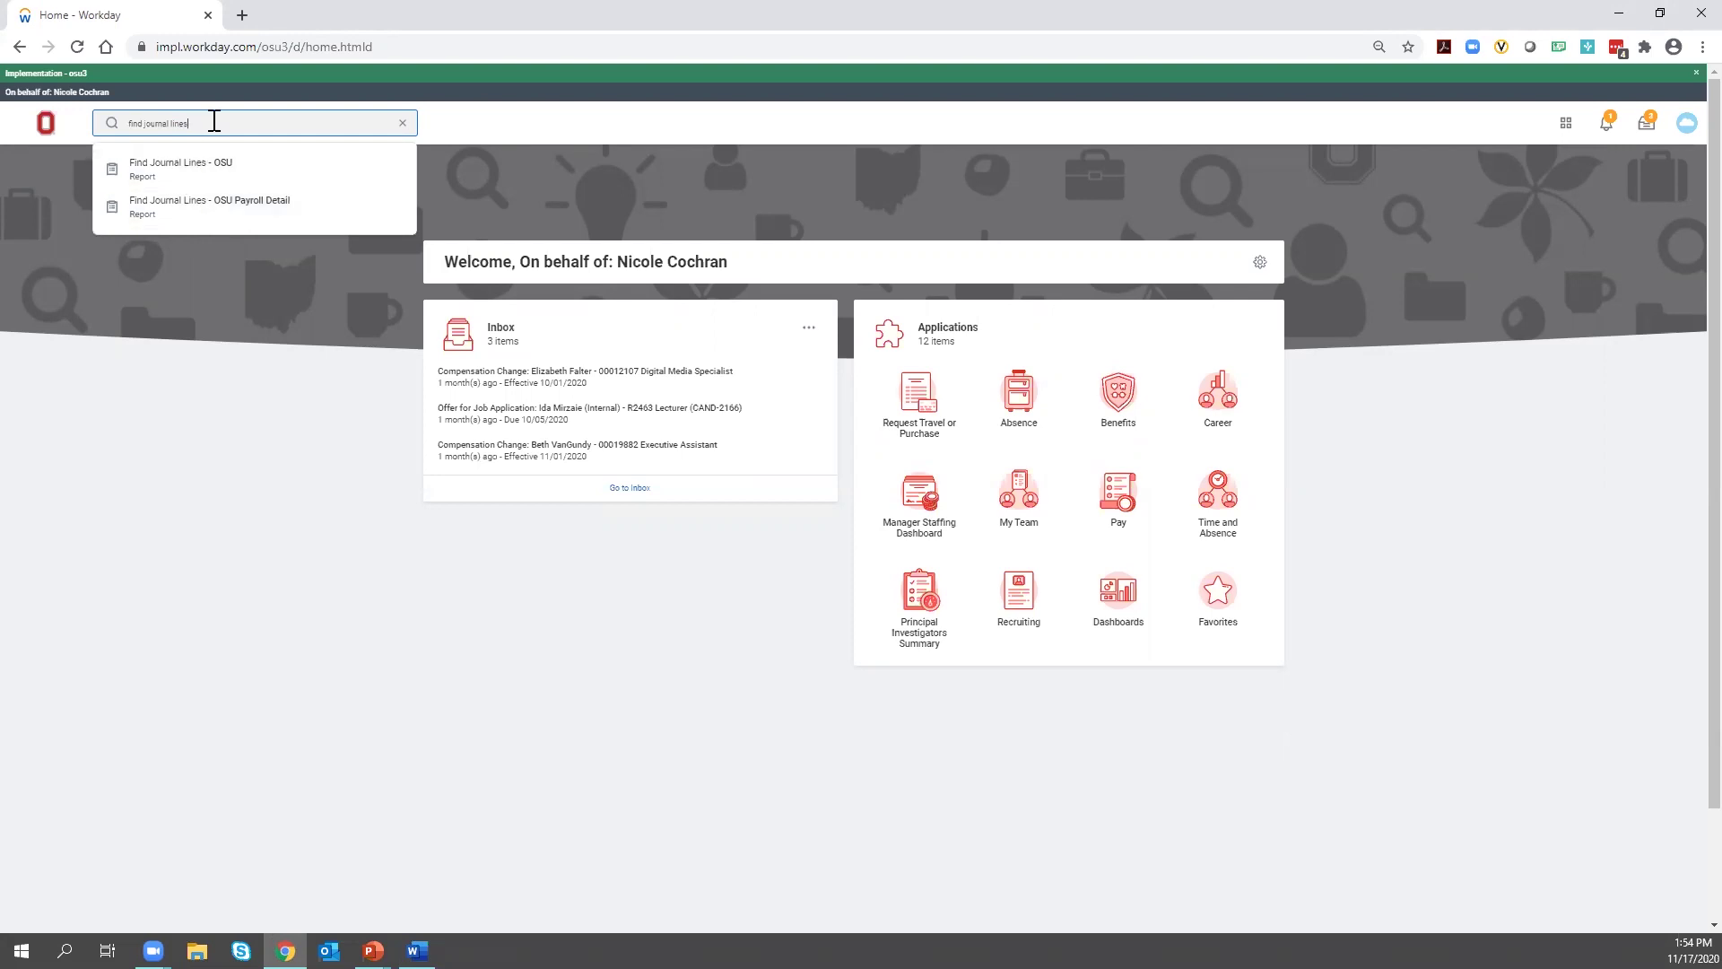
- Search for "find journal lines", open the Find Journal Lines - OSU report and look over its criteria
{"action": "key", "text": "Return"}
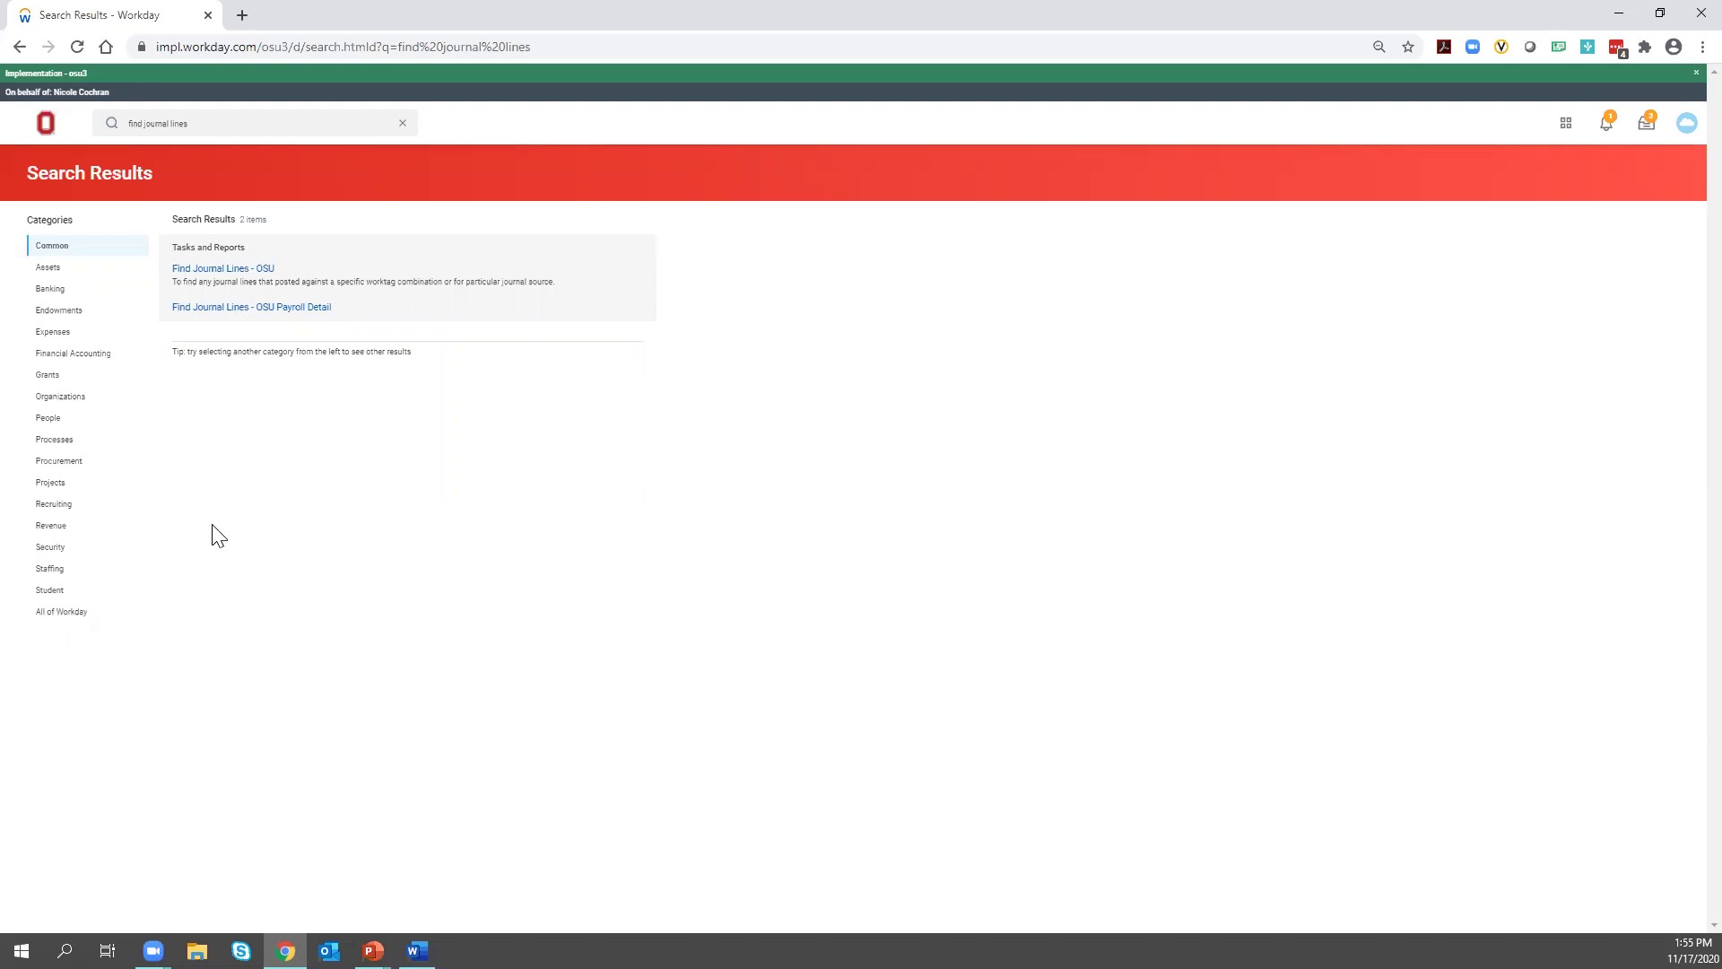
{"action": "left_click", "coordinate": [213, 269]}
{"action": "scroll", "coordinate": [400, 548], "scroll_direction": "down", "scroll_amount": 1}
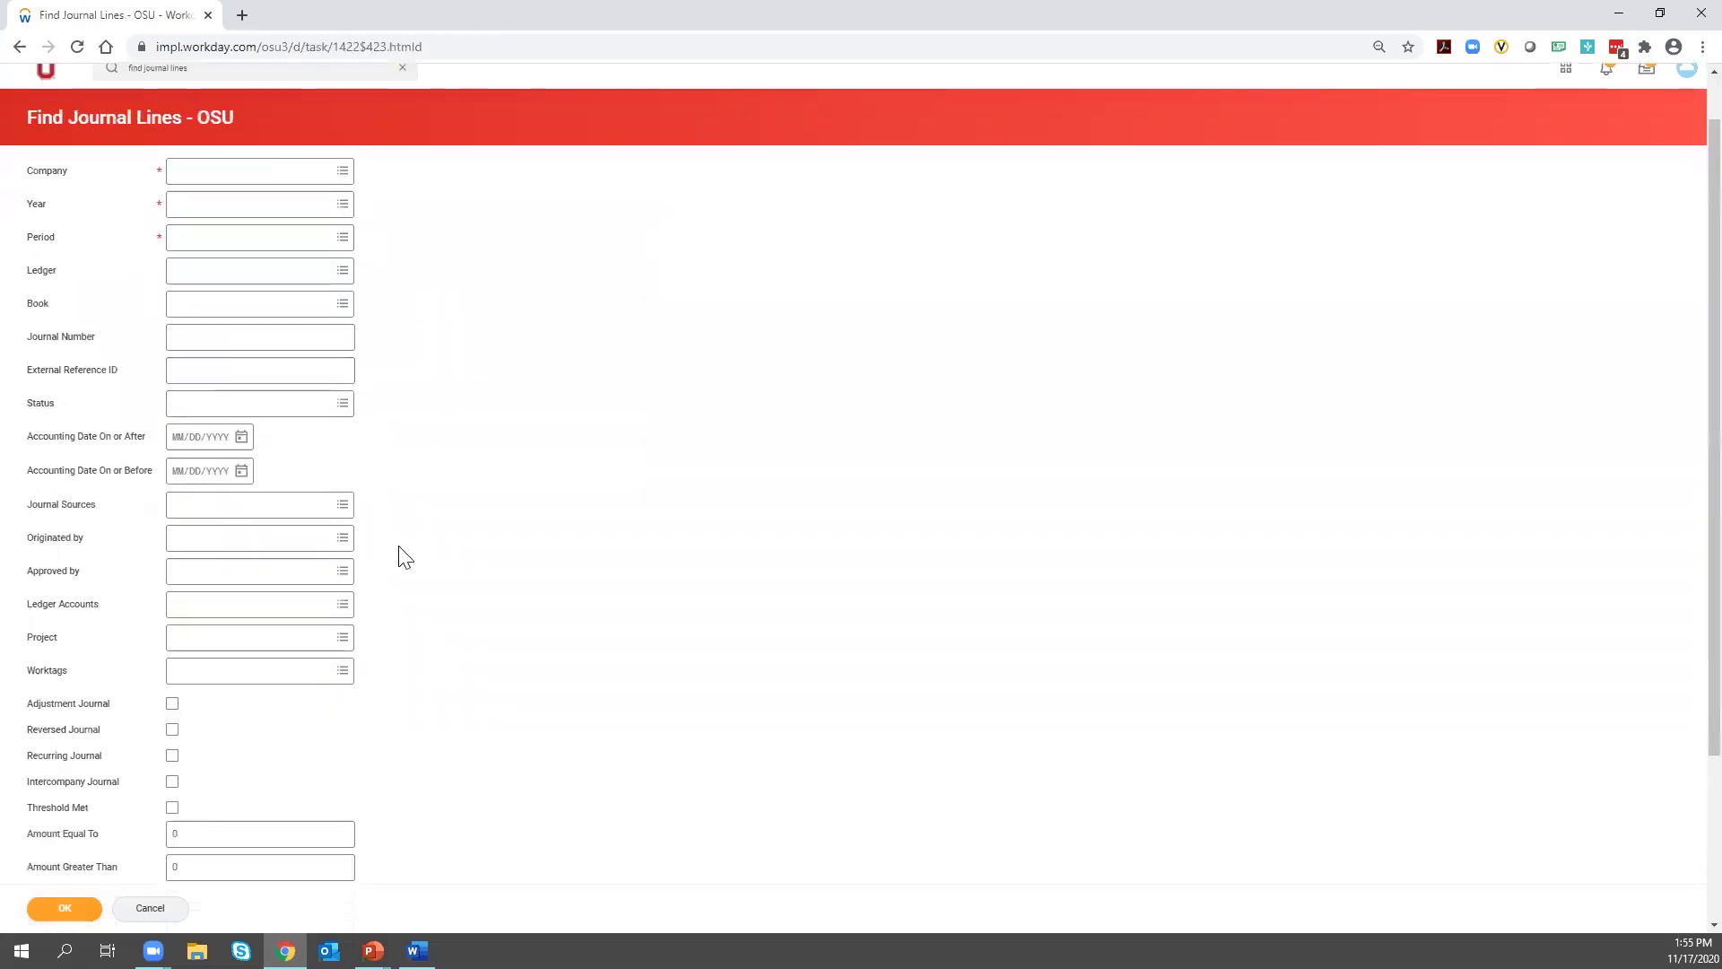
{"action": "scroll", "coordinate": [400, 557], "scroll_direction": "down", "scroll_amount": 3}
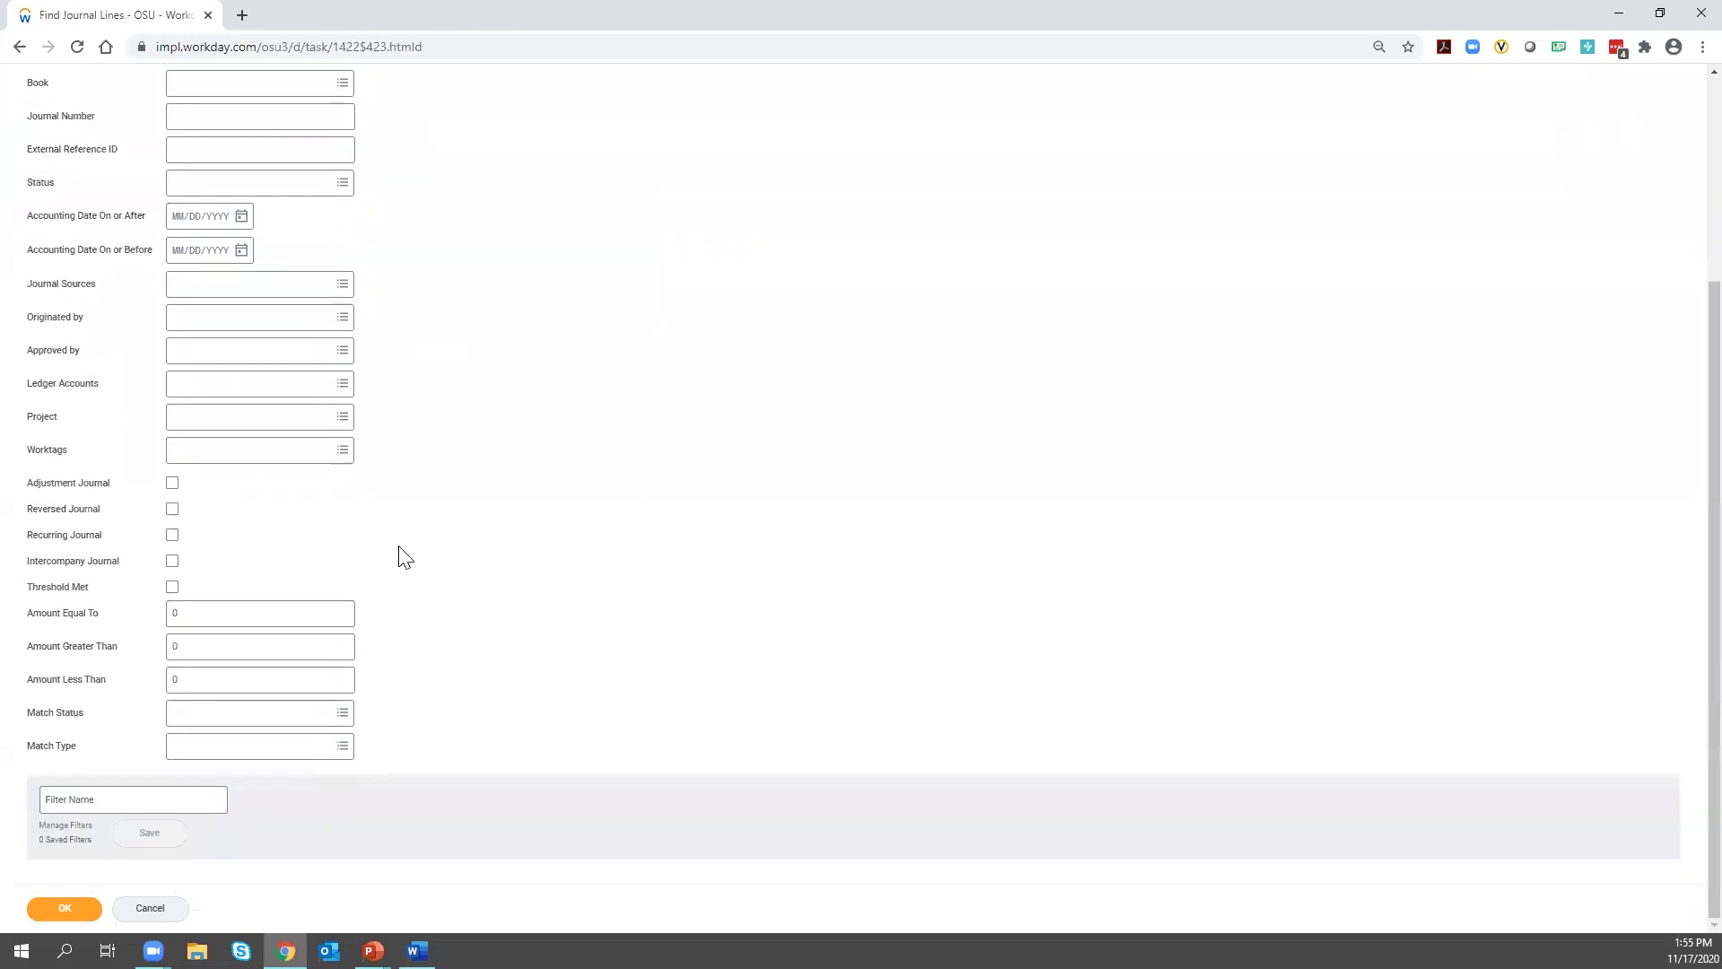
{"action": "scroll", "coordinate": [404, 543], "scroll_direction": "up", "scroll_amount": 4}
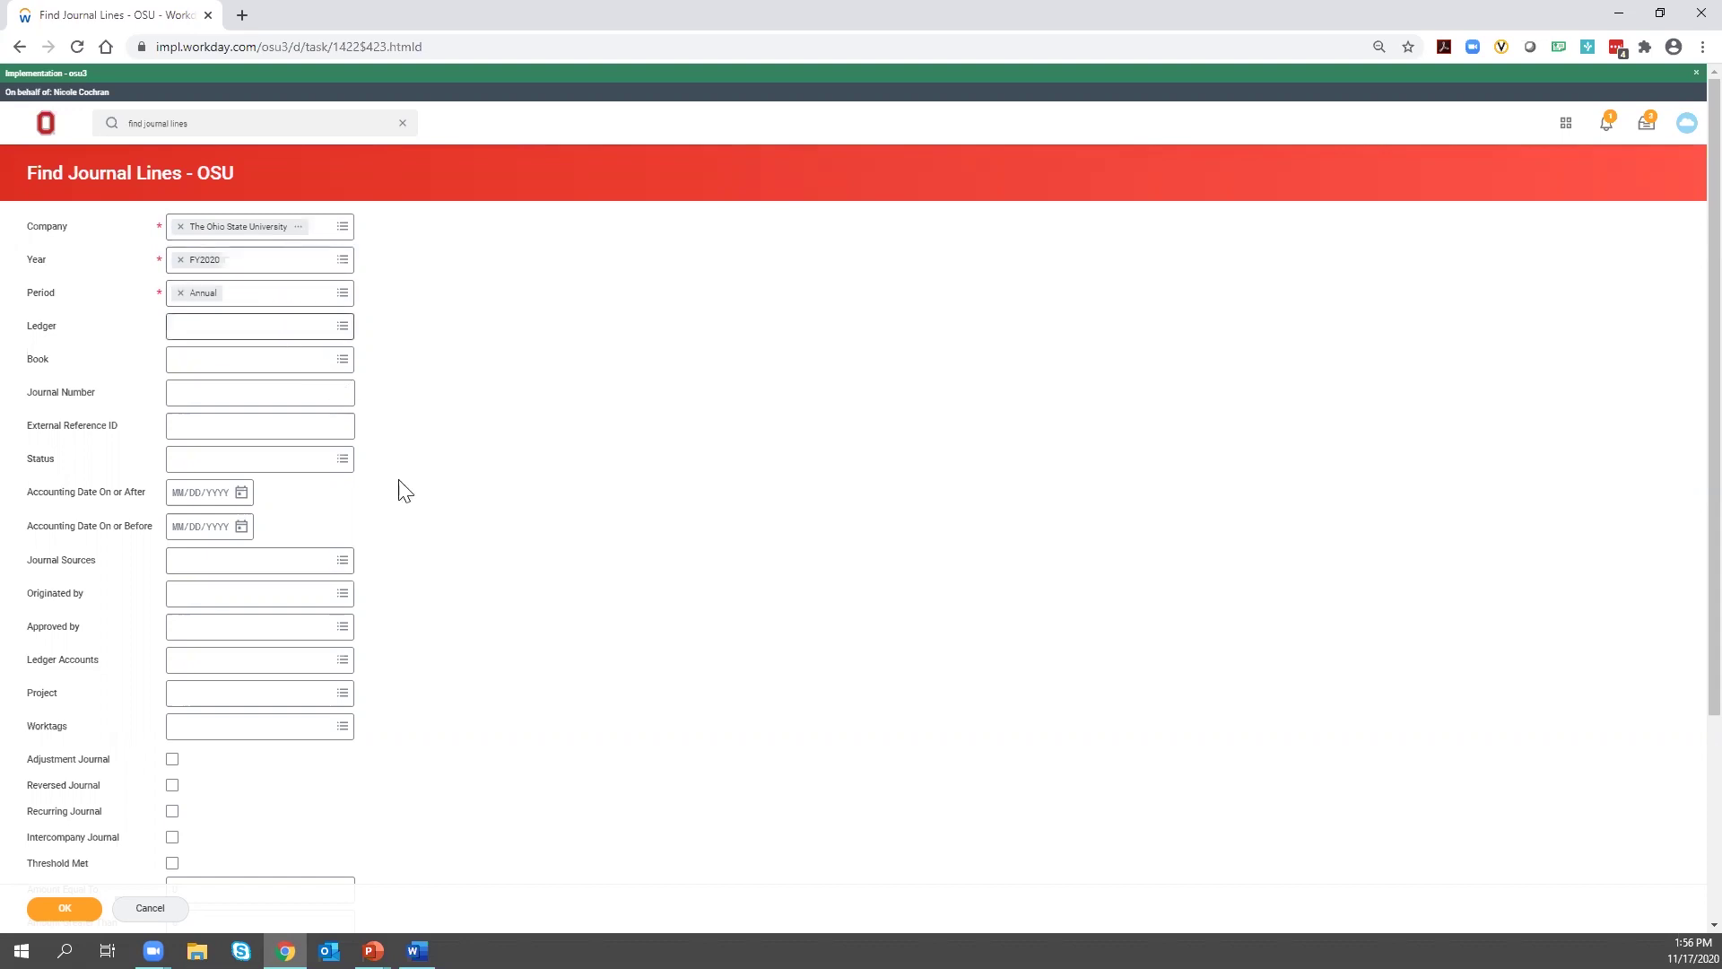
- Add Cost Center Hierarchy: Arts and Sciences CCH6 as a worktag criterion
{"action": "scroll", "coordinate": [467, 607], "scroll_direction": "down", "scroll_amount": 2}
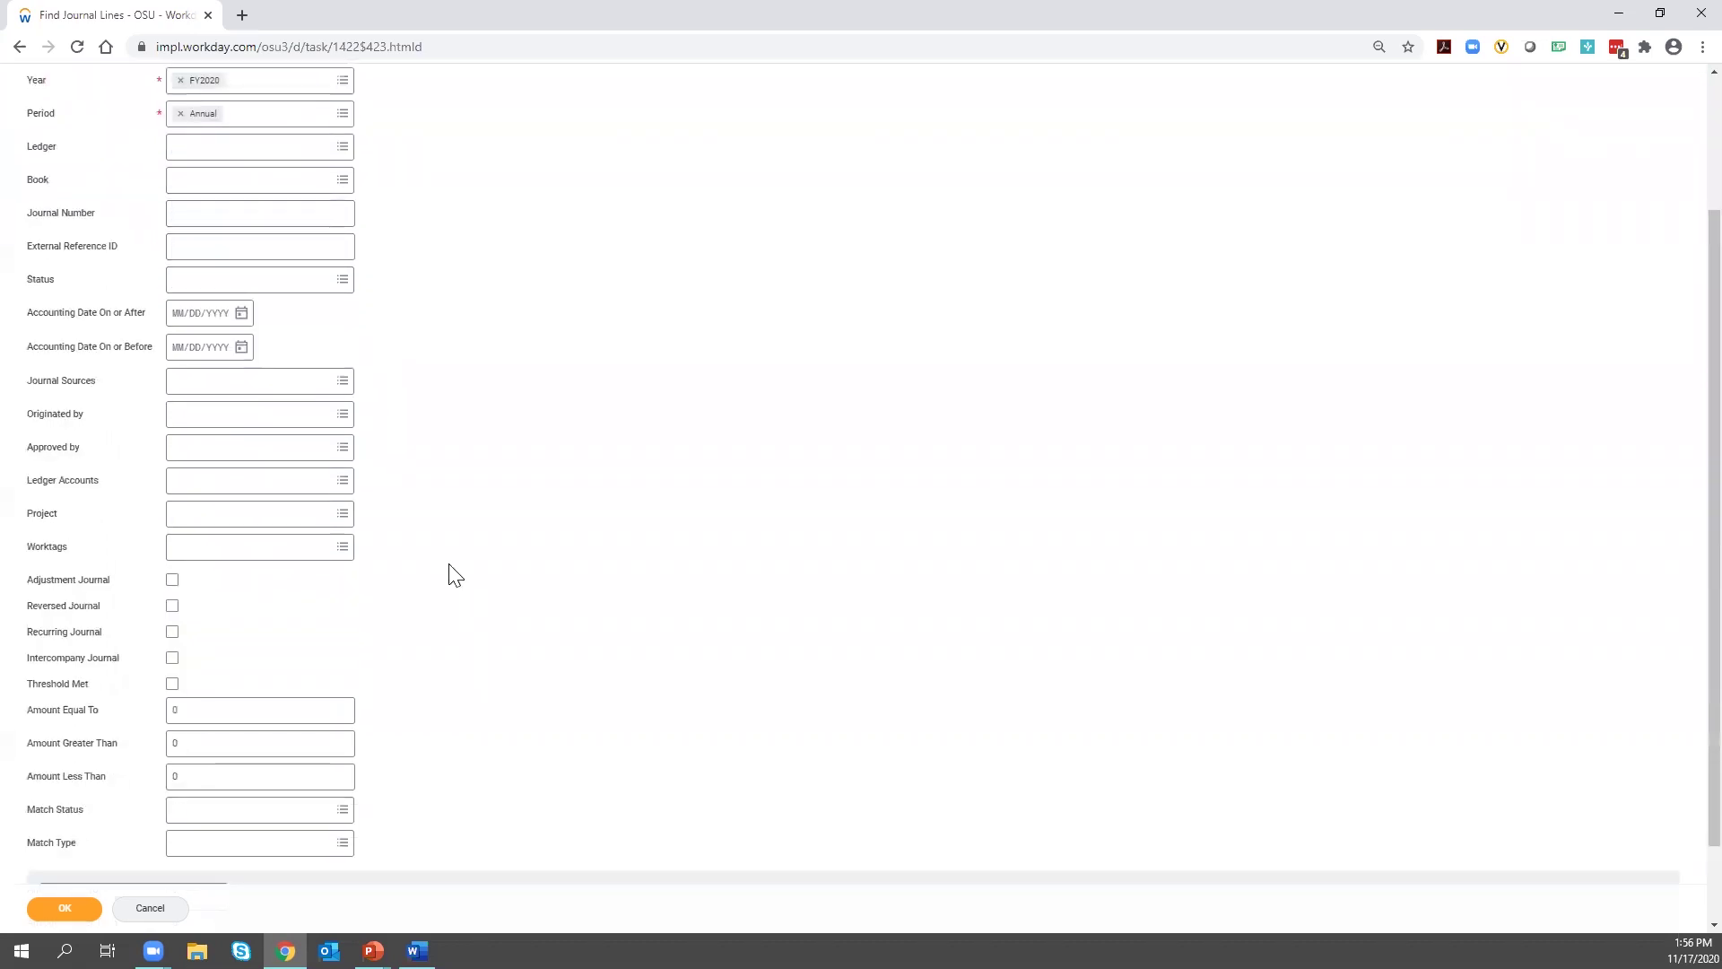
{"action": "scroll", "coordinate": [449, 568], "scroll_direction": "down", "scroll_amount": 1}
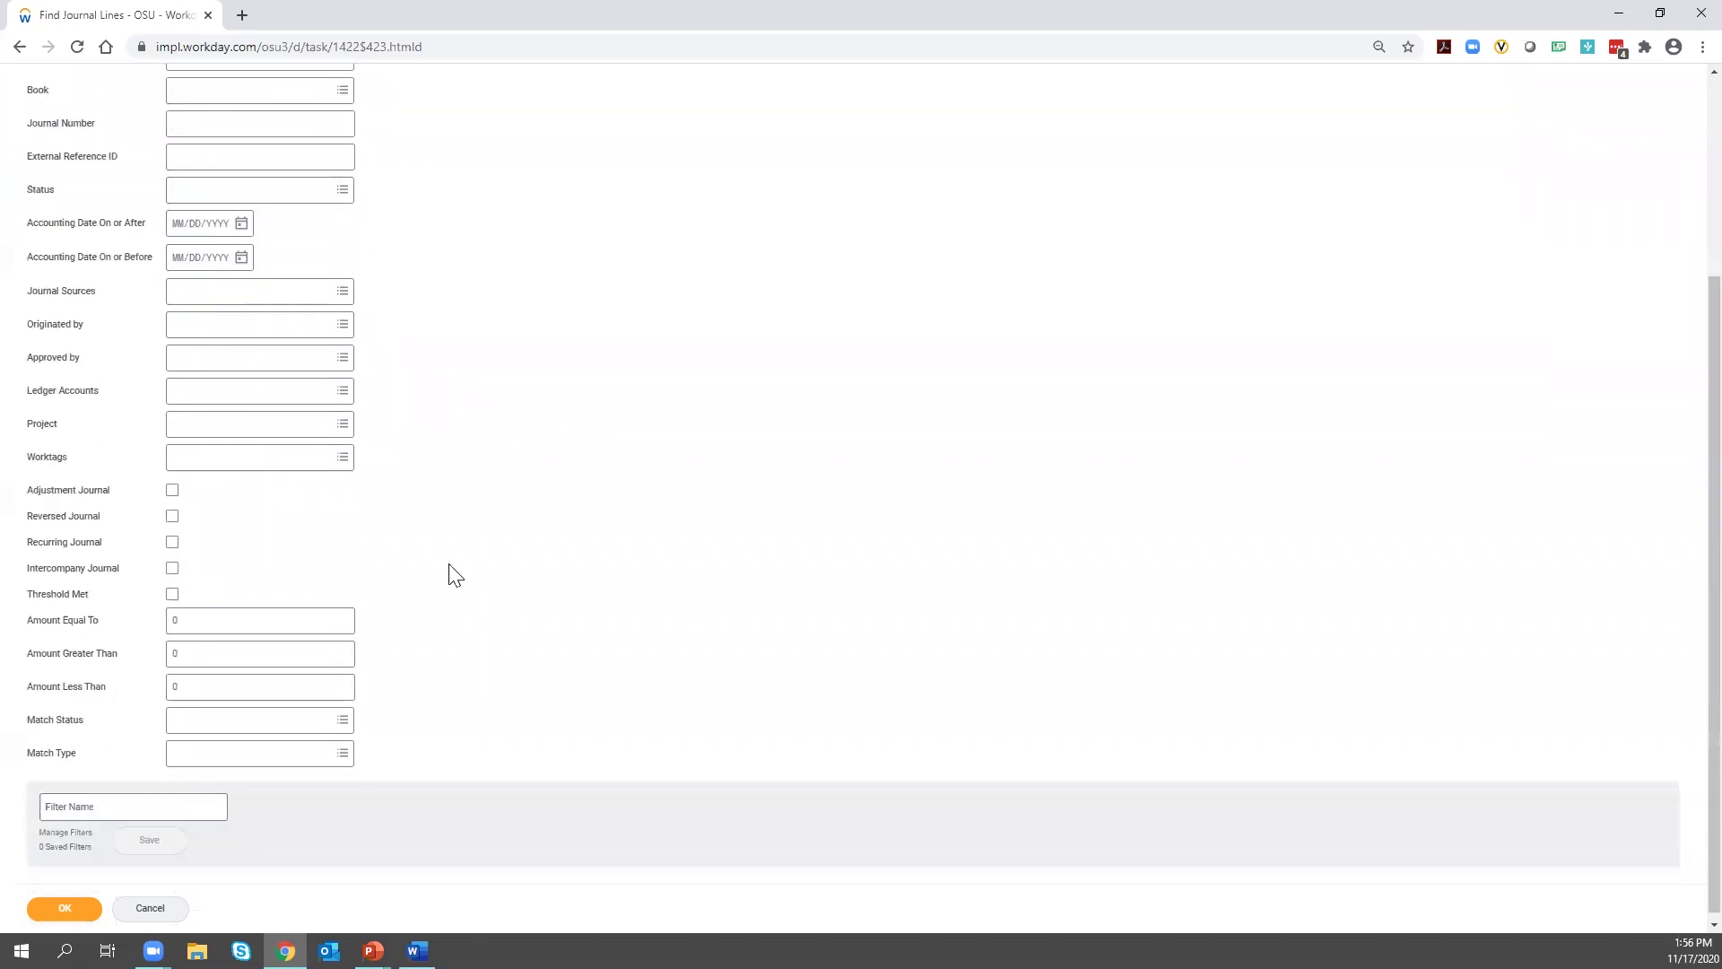
{"action": "left_click", "coordinate": [224, 463]}
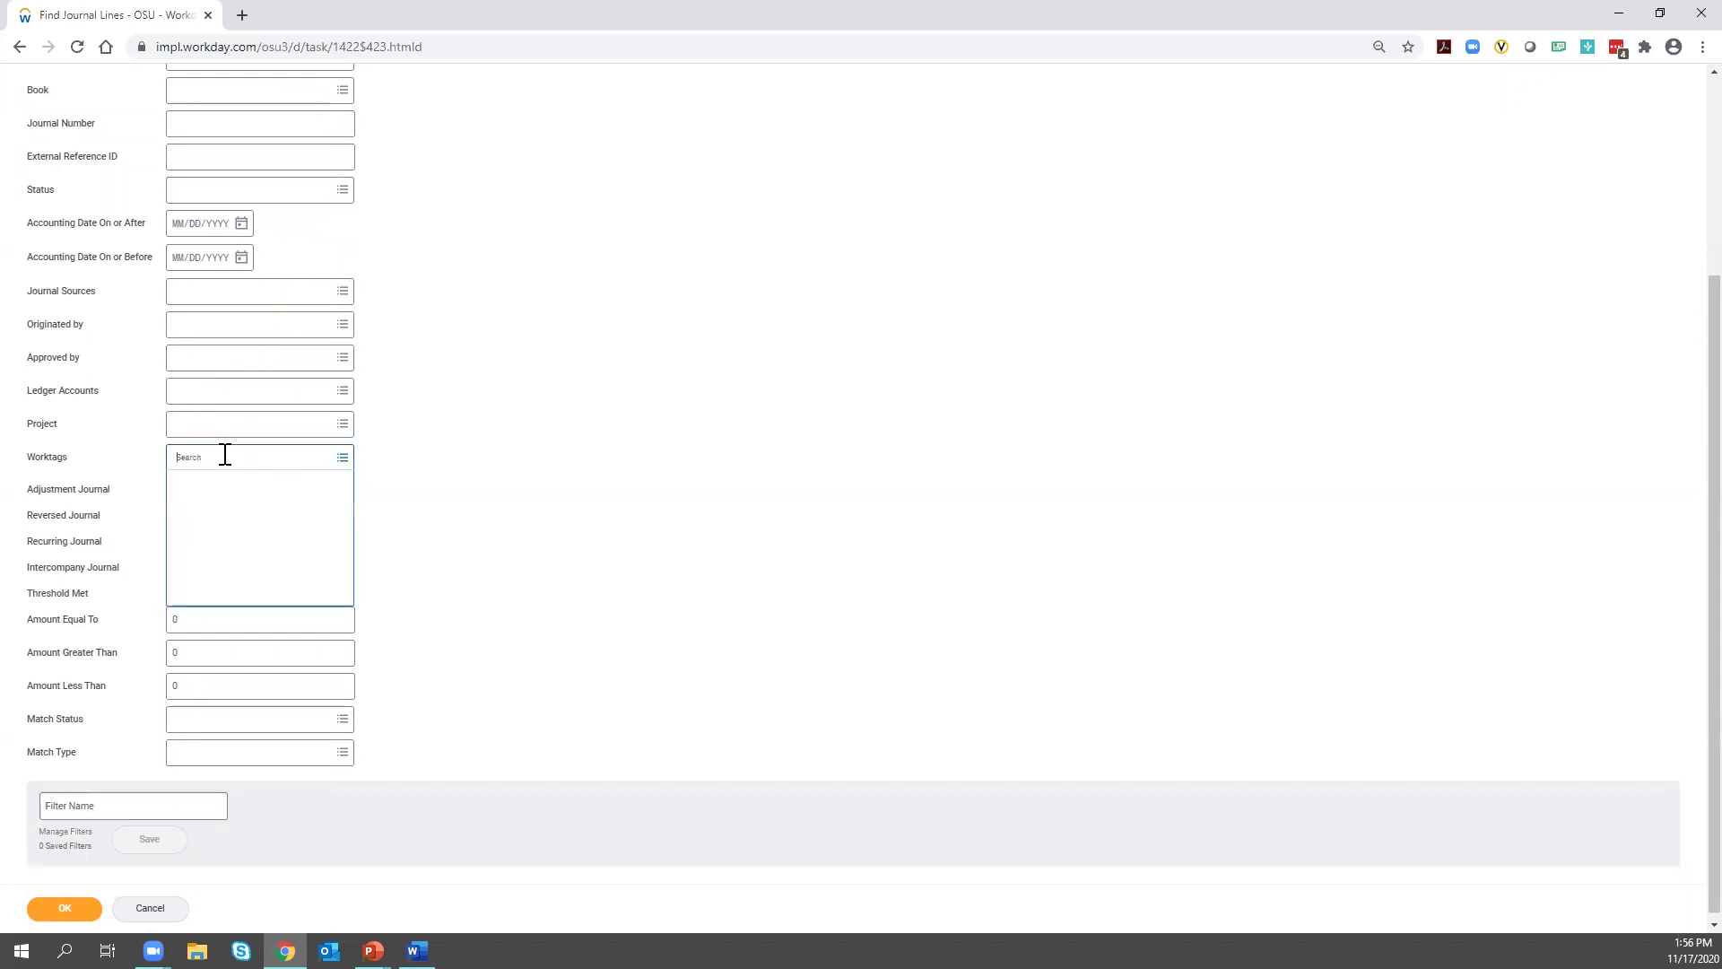
{"action": "type", "text": "cch6 arts"}
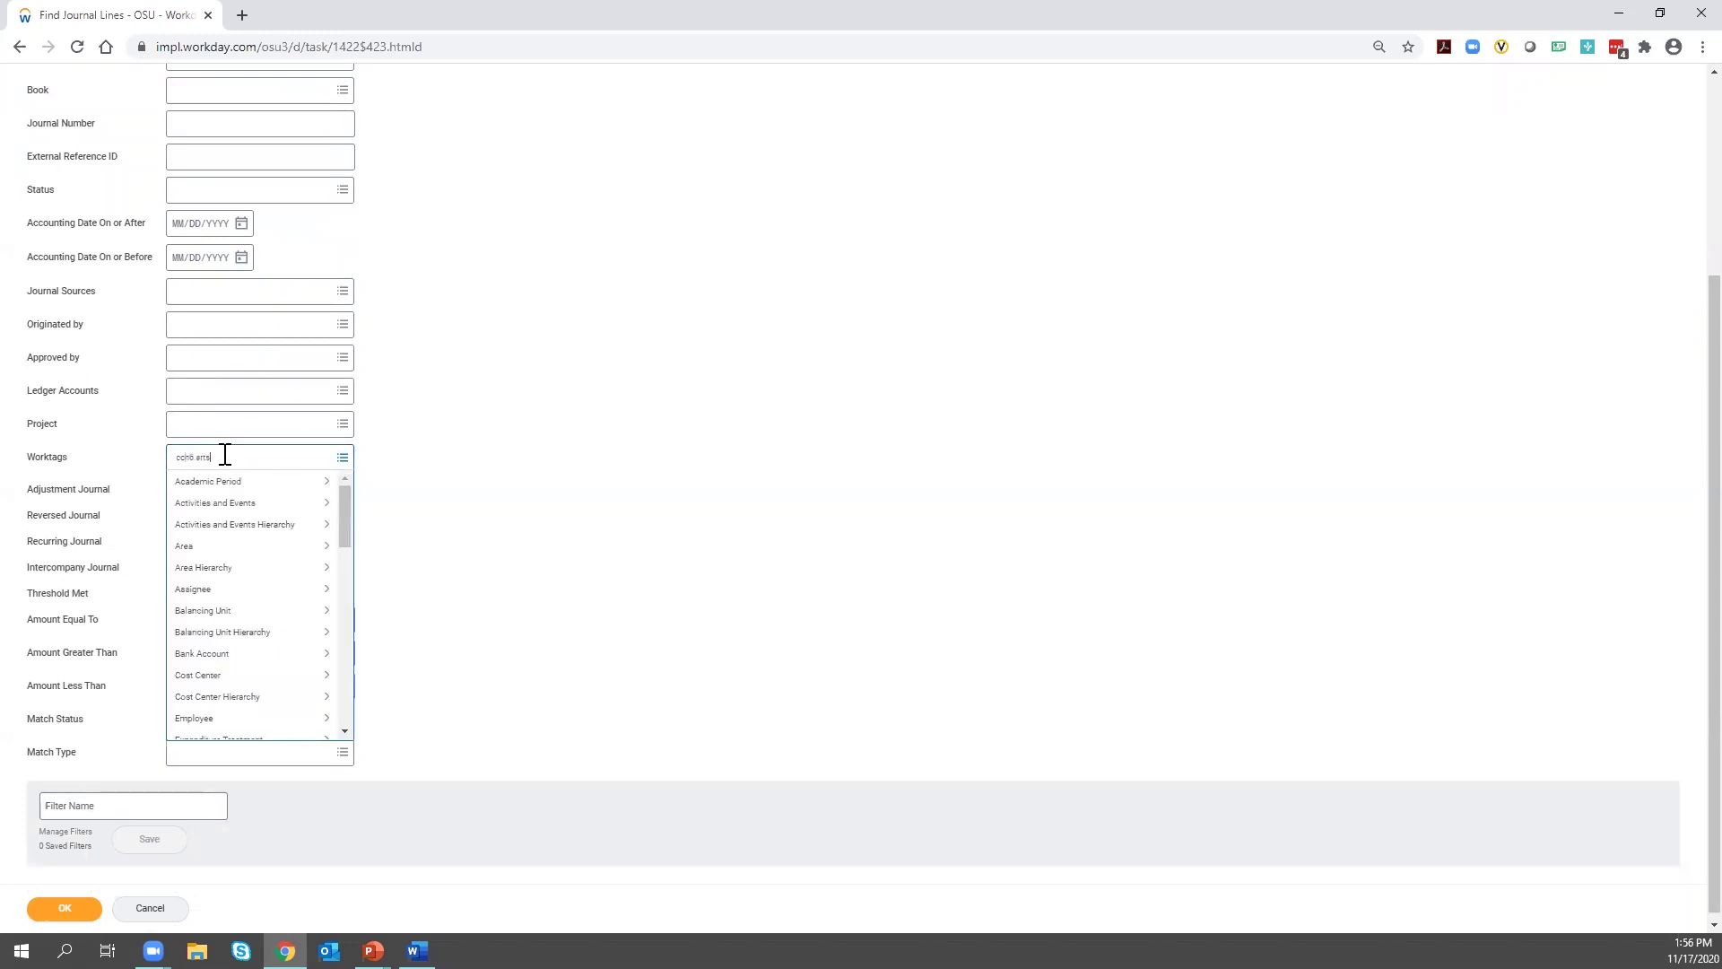
{"action": "key", "text": "Return"}
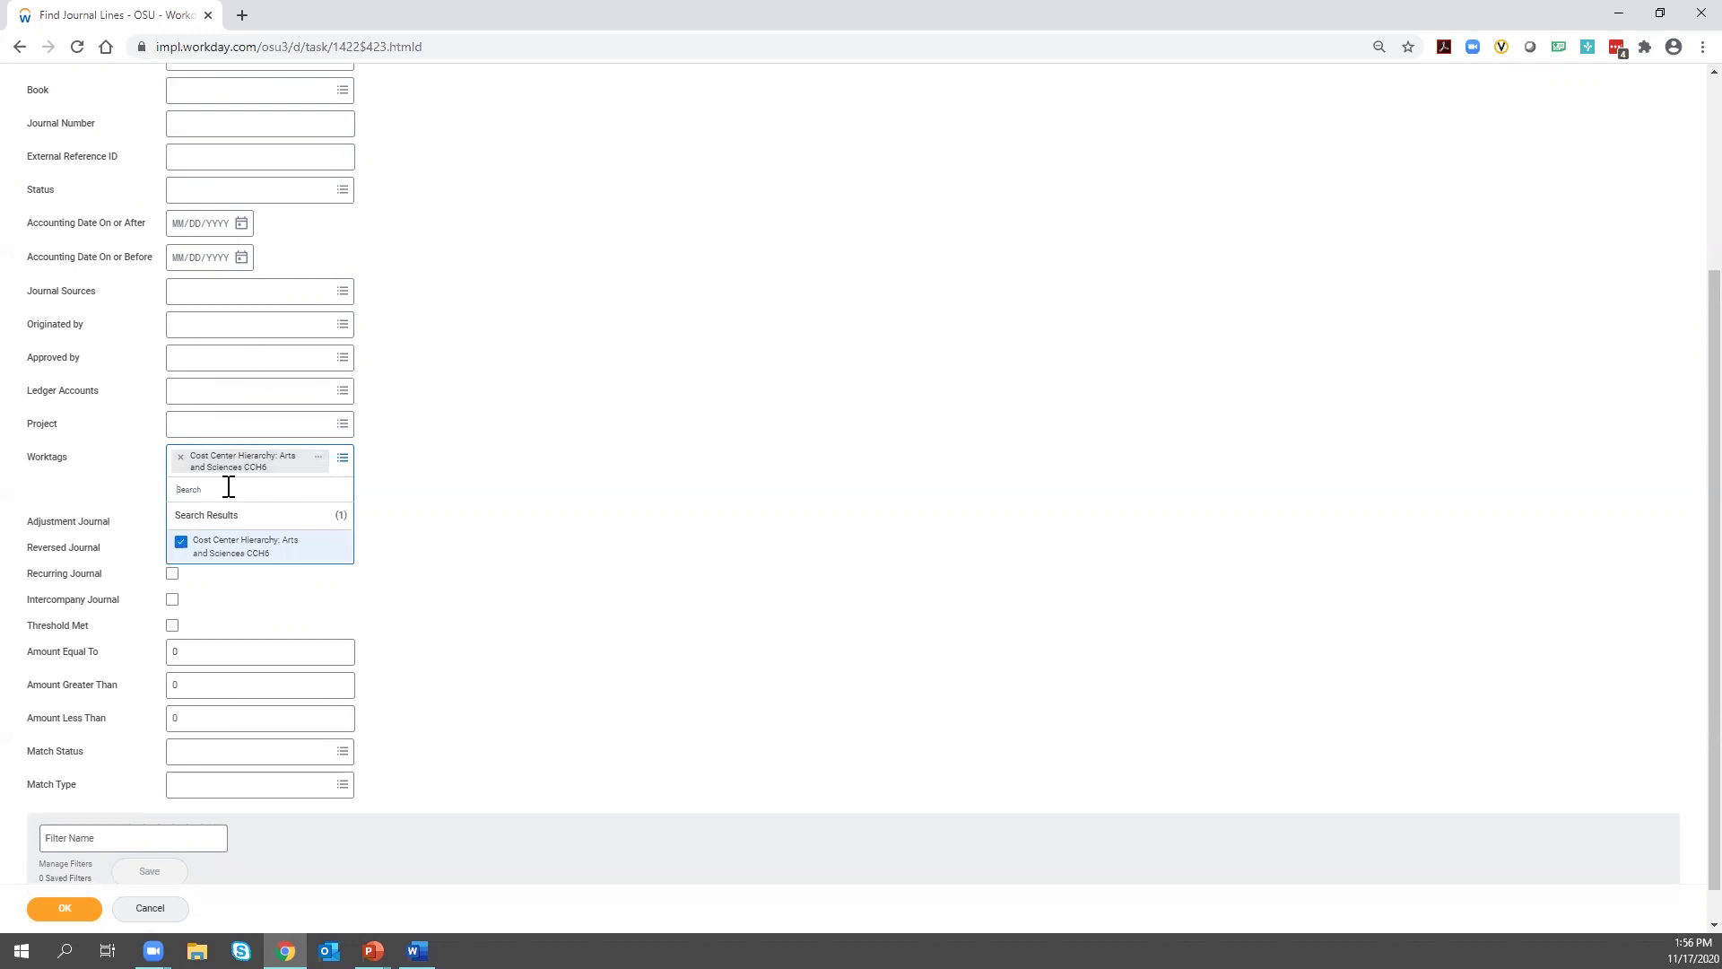
- Search the worktags for "start-up", add Program: PG100125 Start-up as a second worktag criterion and run the report
{"action": "type", "text": "se"}
{"action": "key", "text": "Return"}
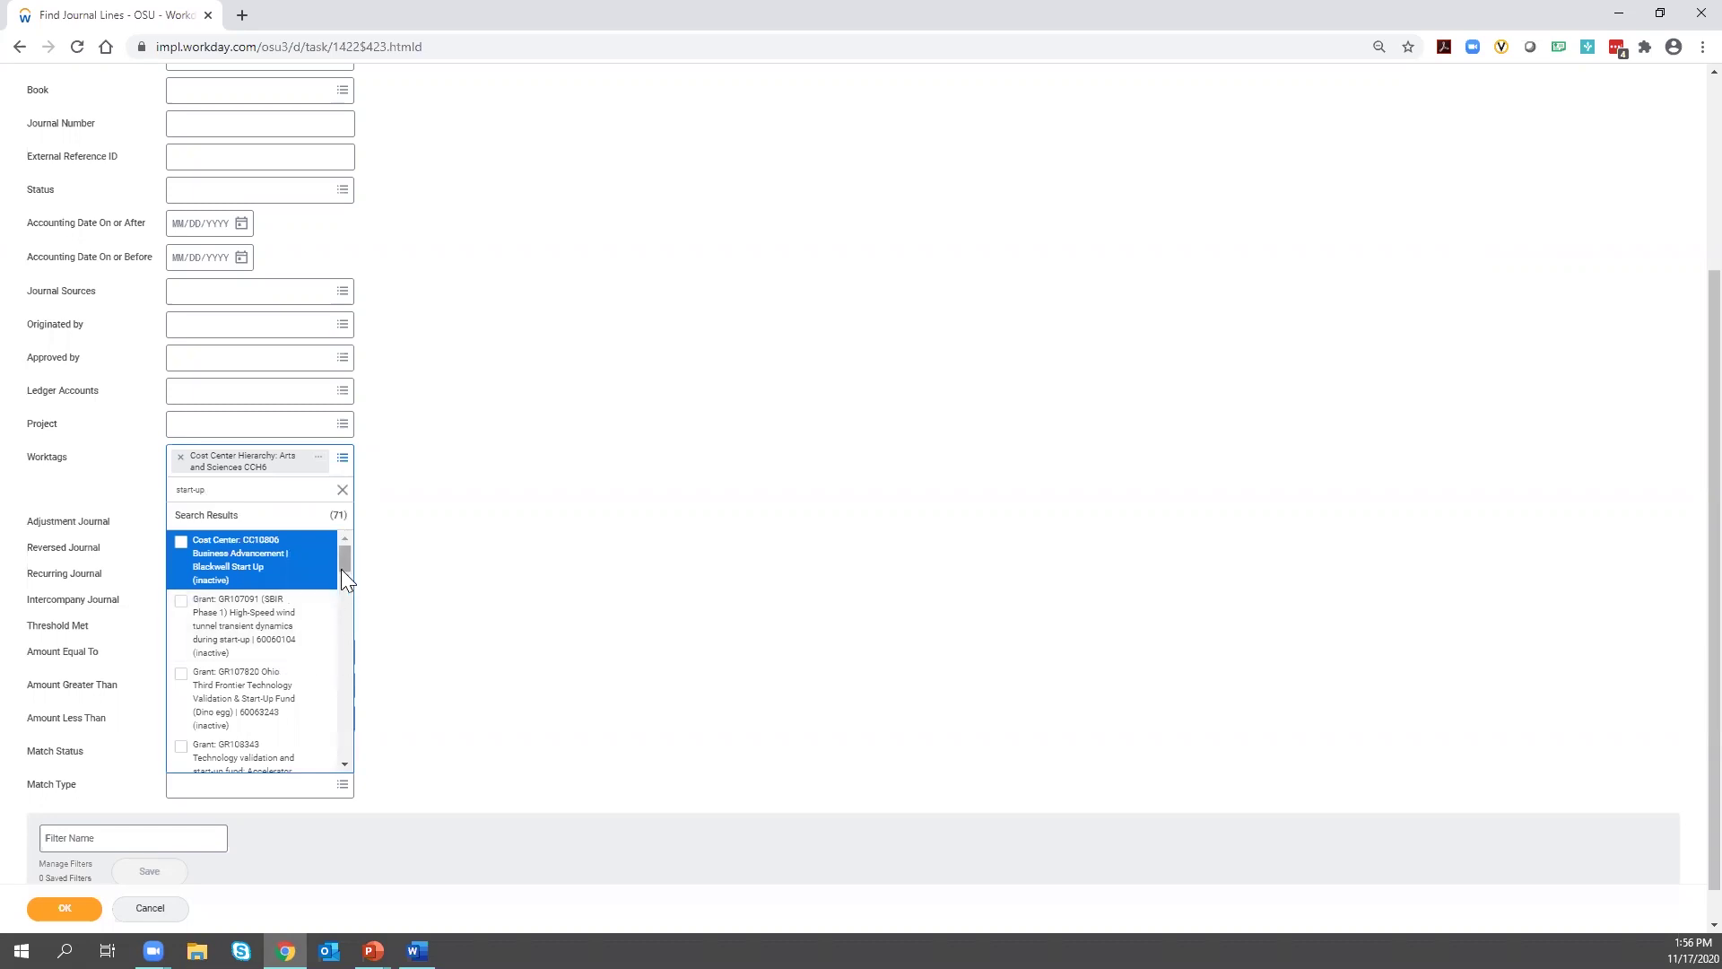
{"action": "scroll", "coordinate": [341, 562], "scroll_direction": "down", "scroll_amount": 5}
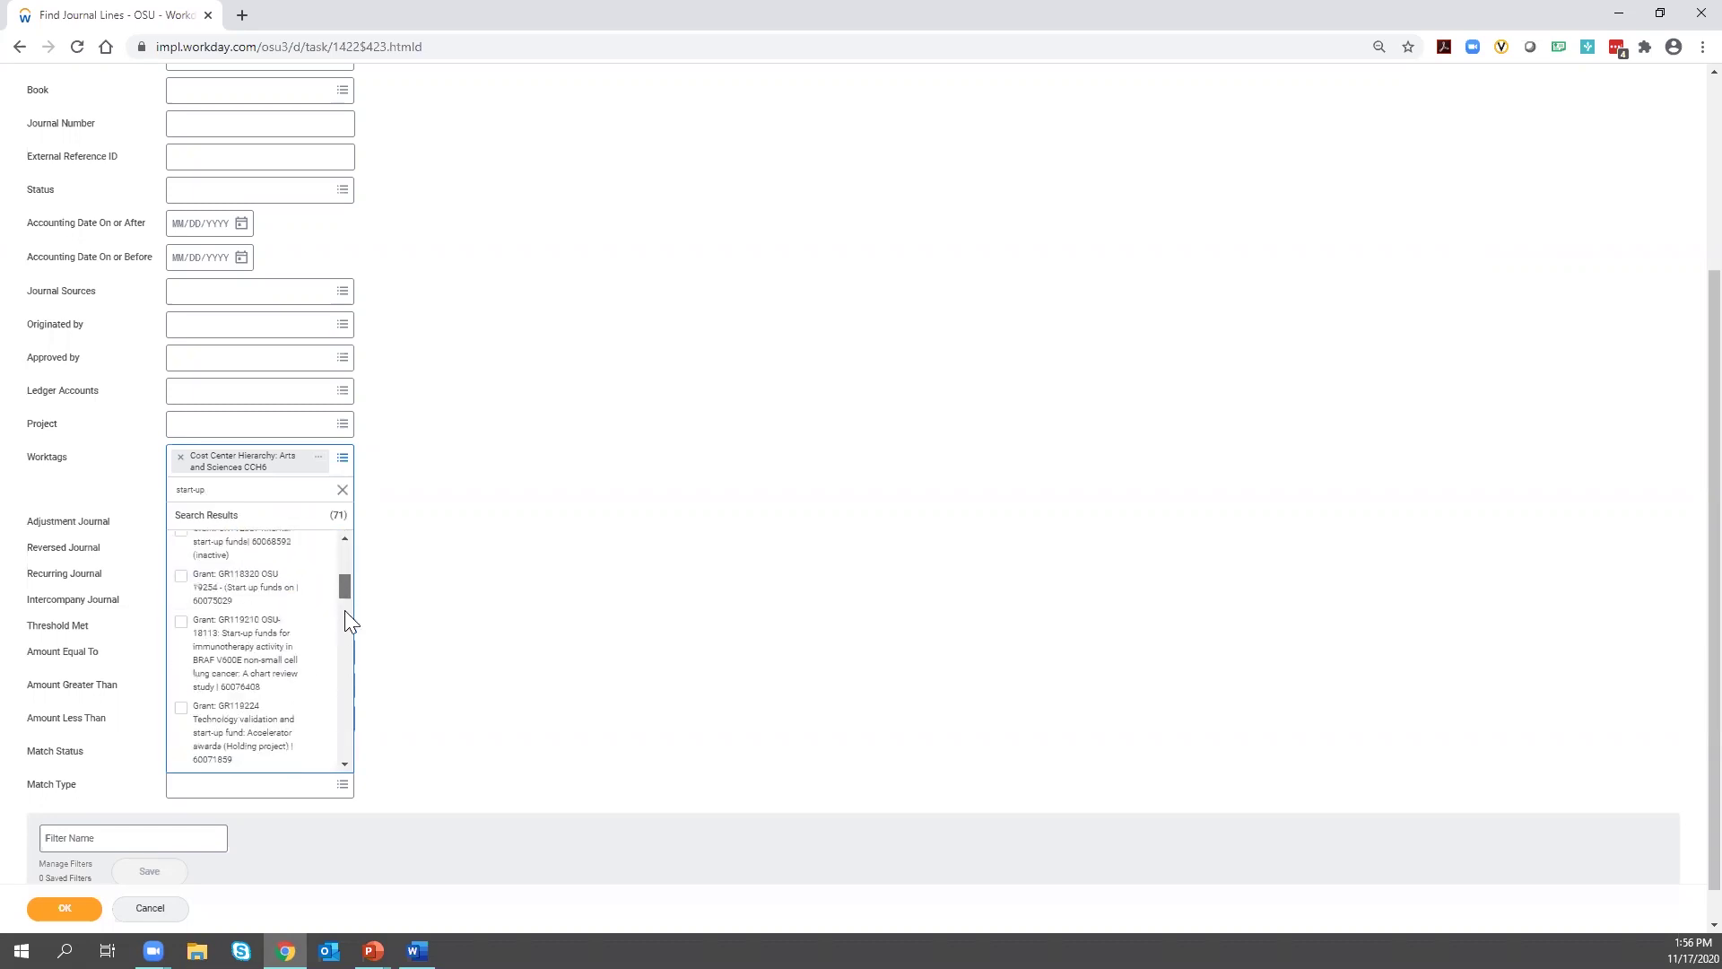
{"action": "scroll", "coordinate": [344, 646], "scroll_direction": "down", "scroll_amount": 5}
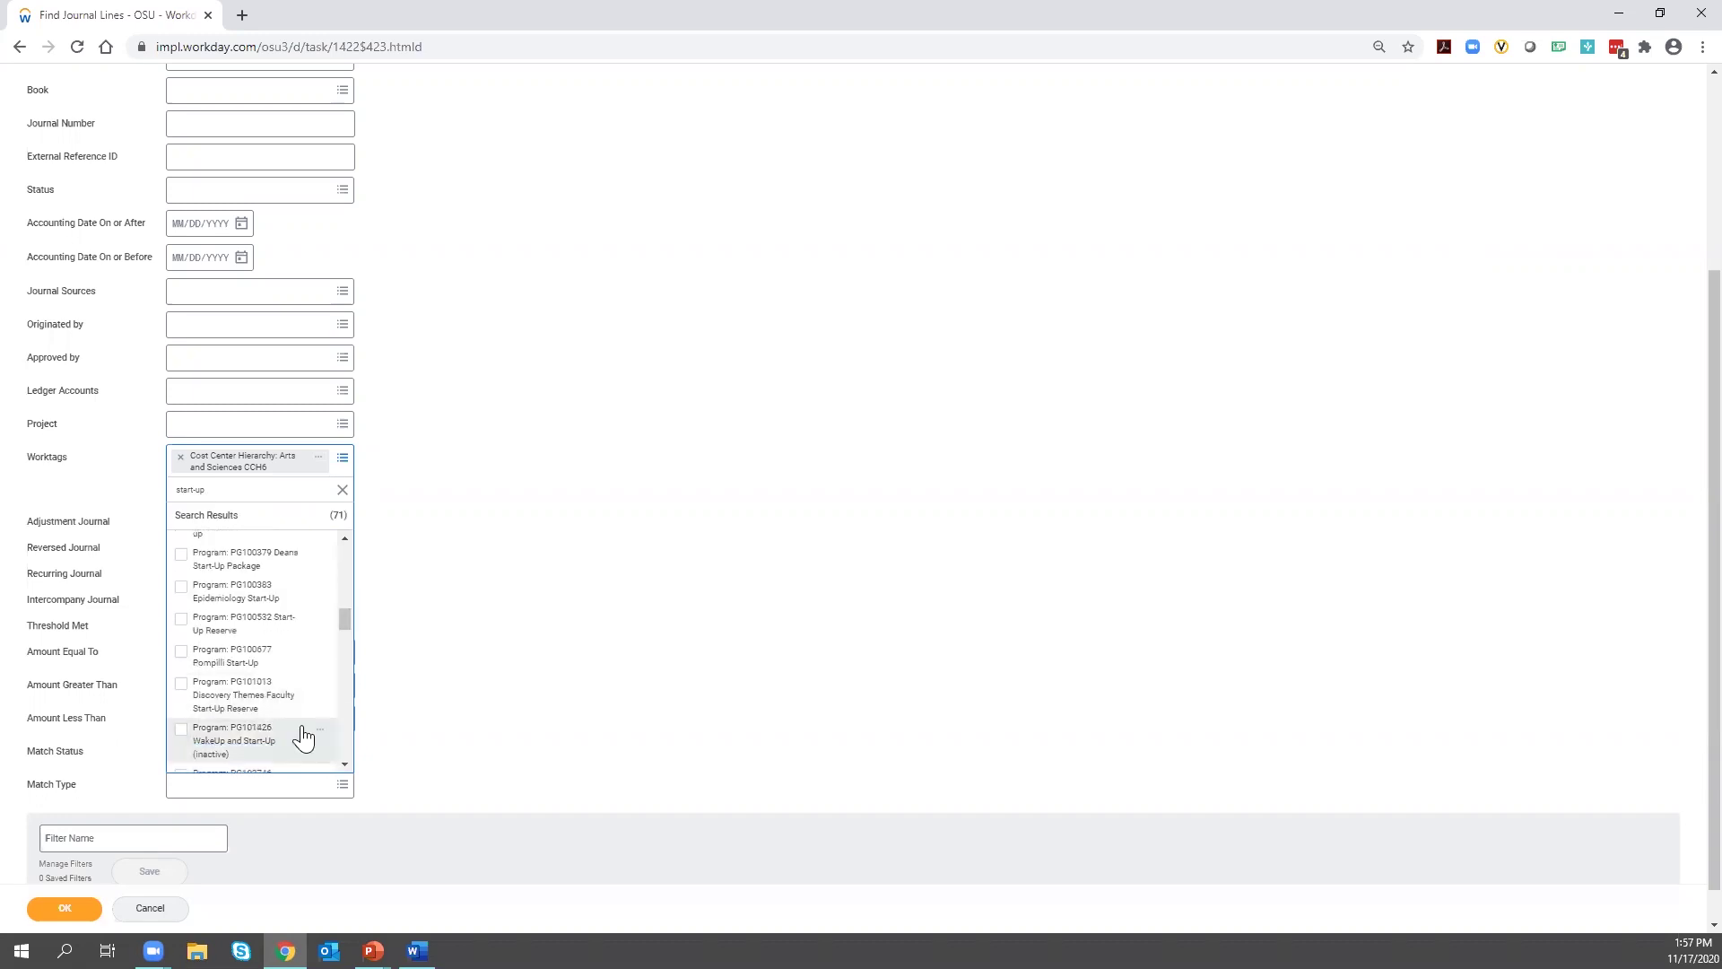
{"action": "left_click", "coordinate": [345, 539]}
{"action": "left_click", "coordinate": [344, 539]}
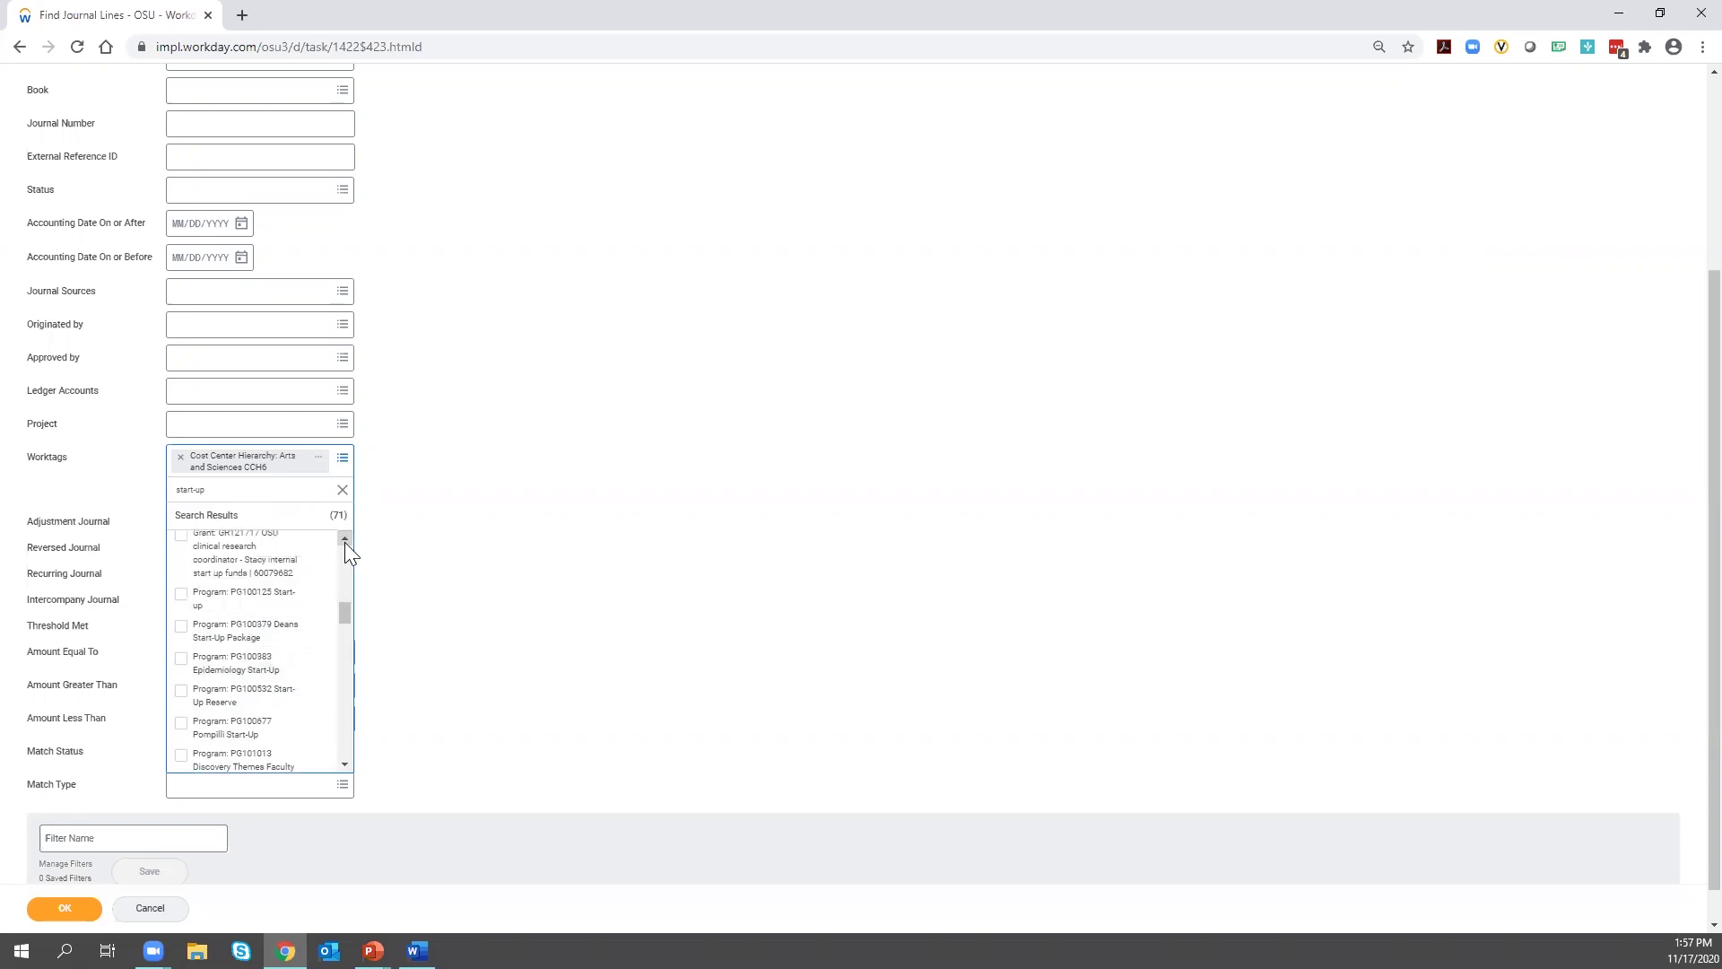
{"action": "left_click", "coordinate": [223, 615]}
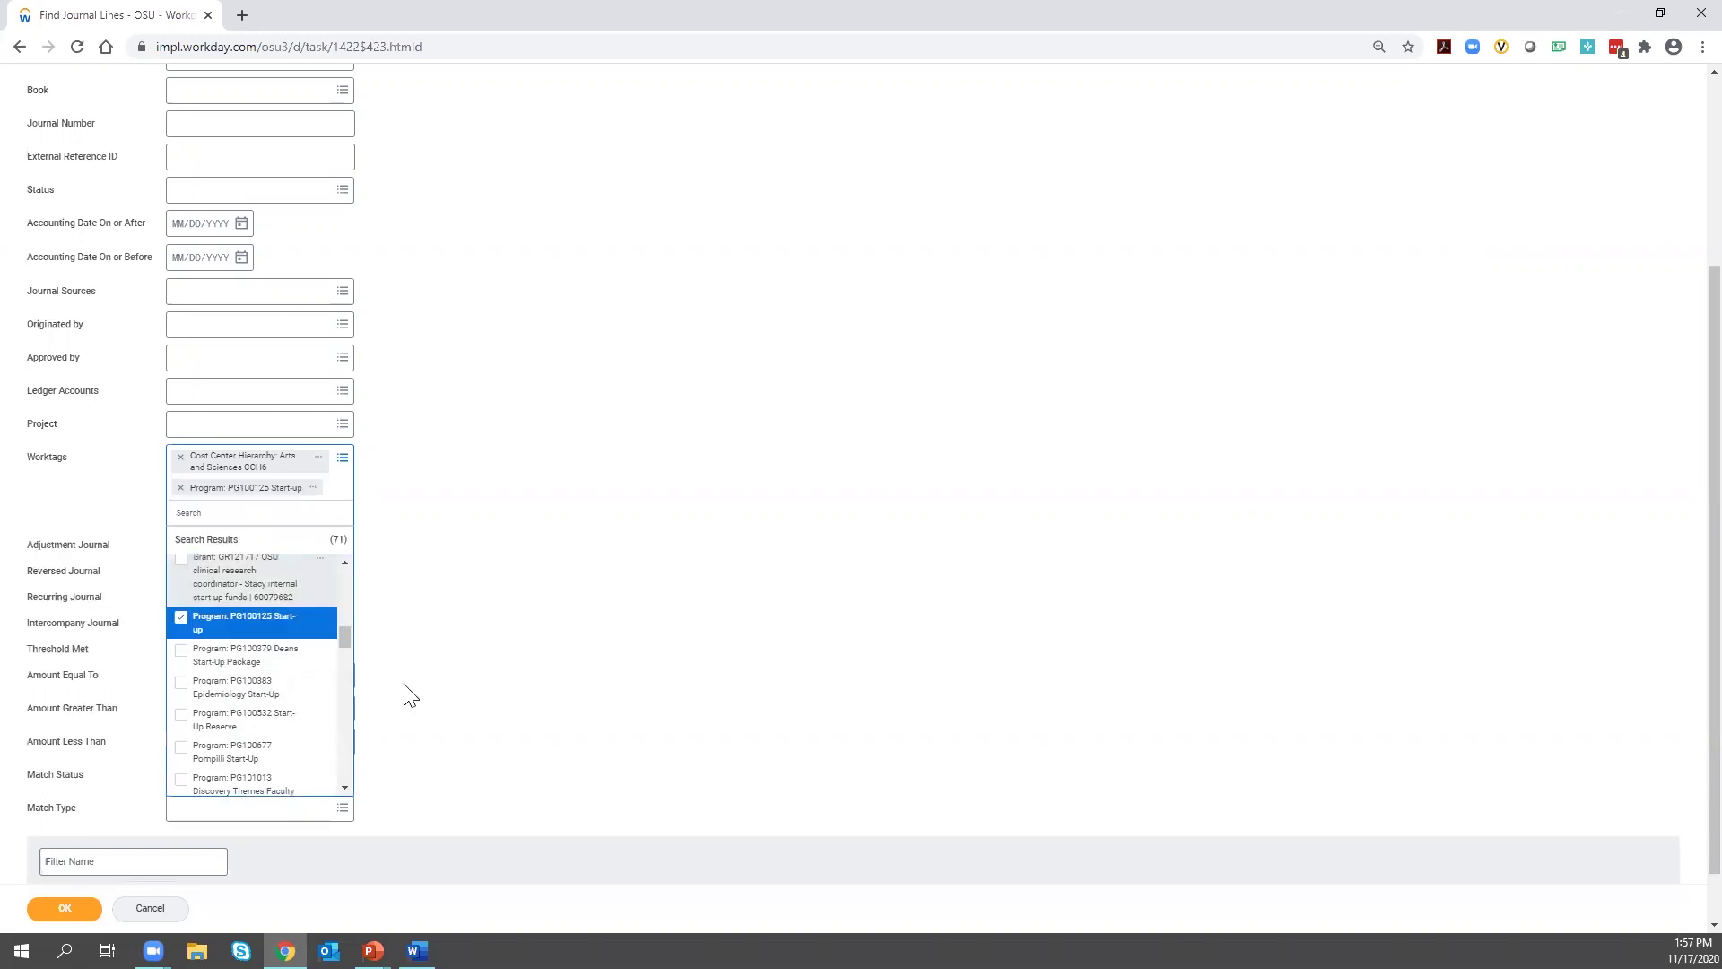
{"action": "left_click", "coordinate": [448, 695]}
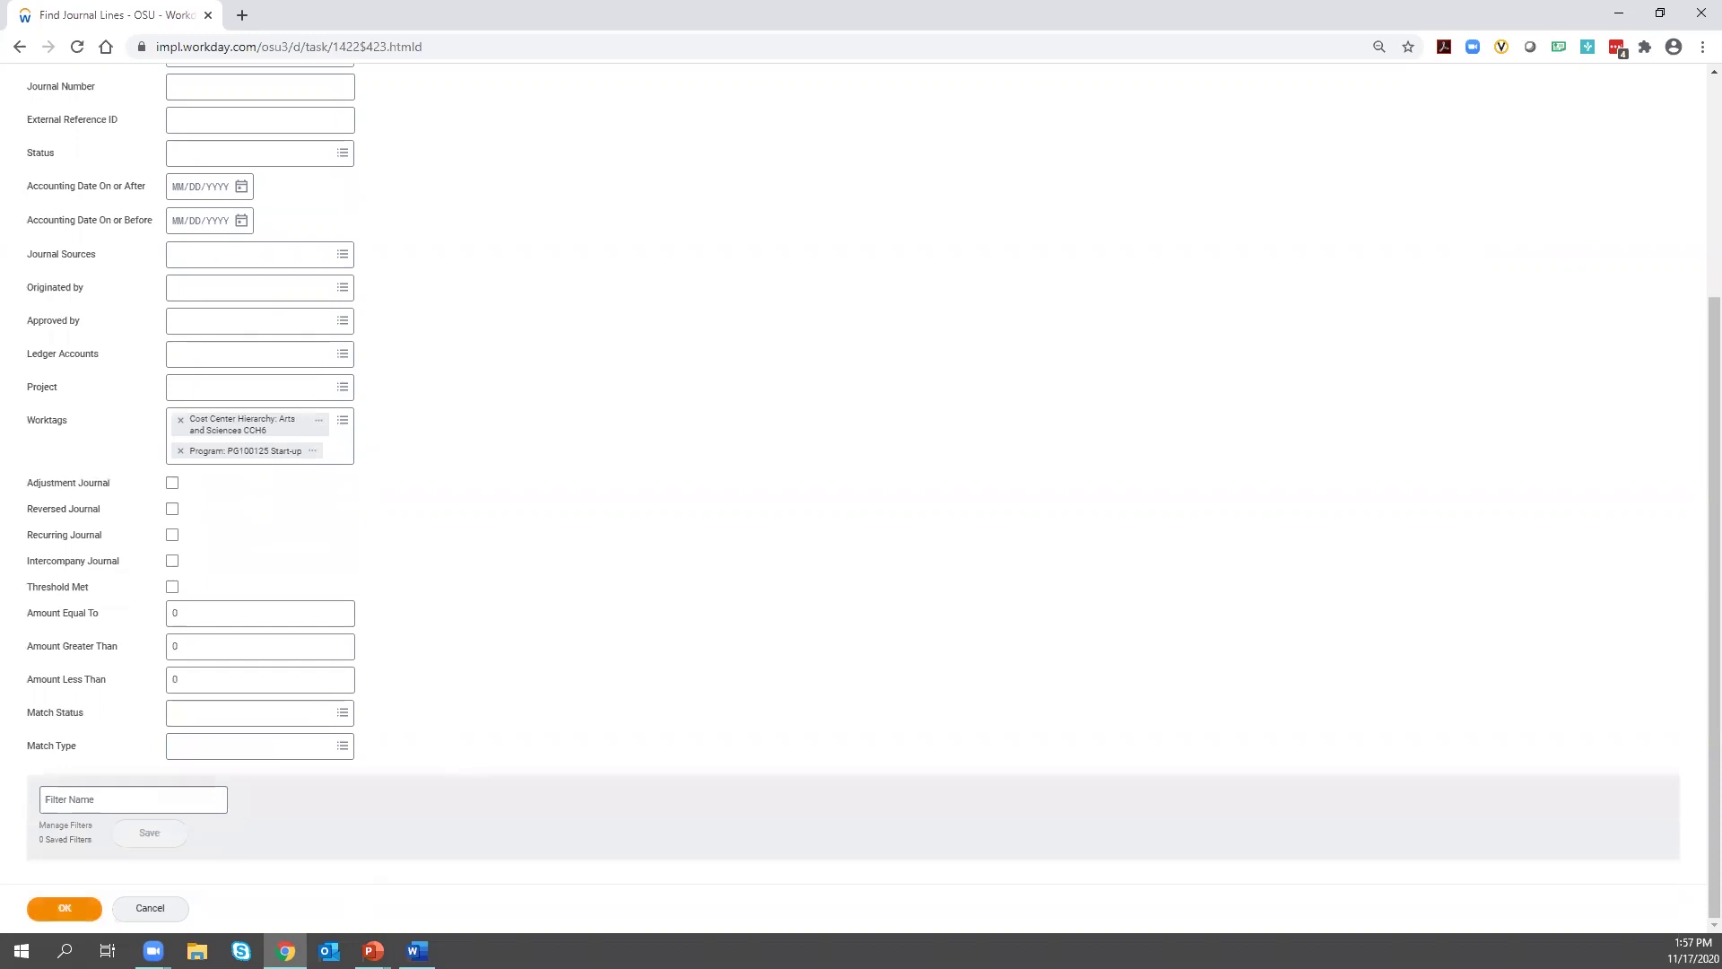
{"action": "left_click", "coordinate": [88, 909]}
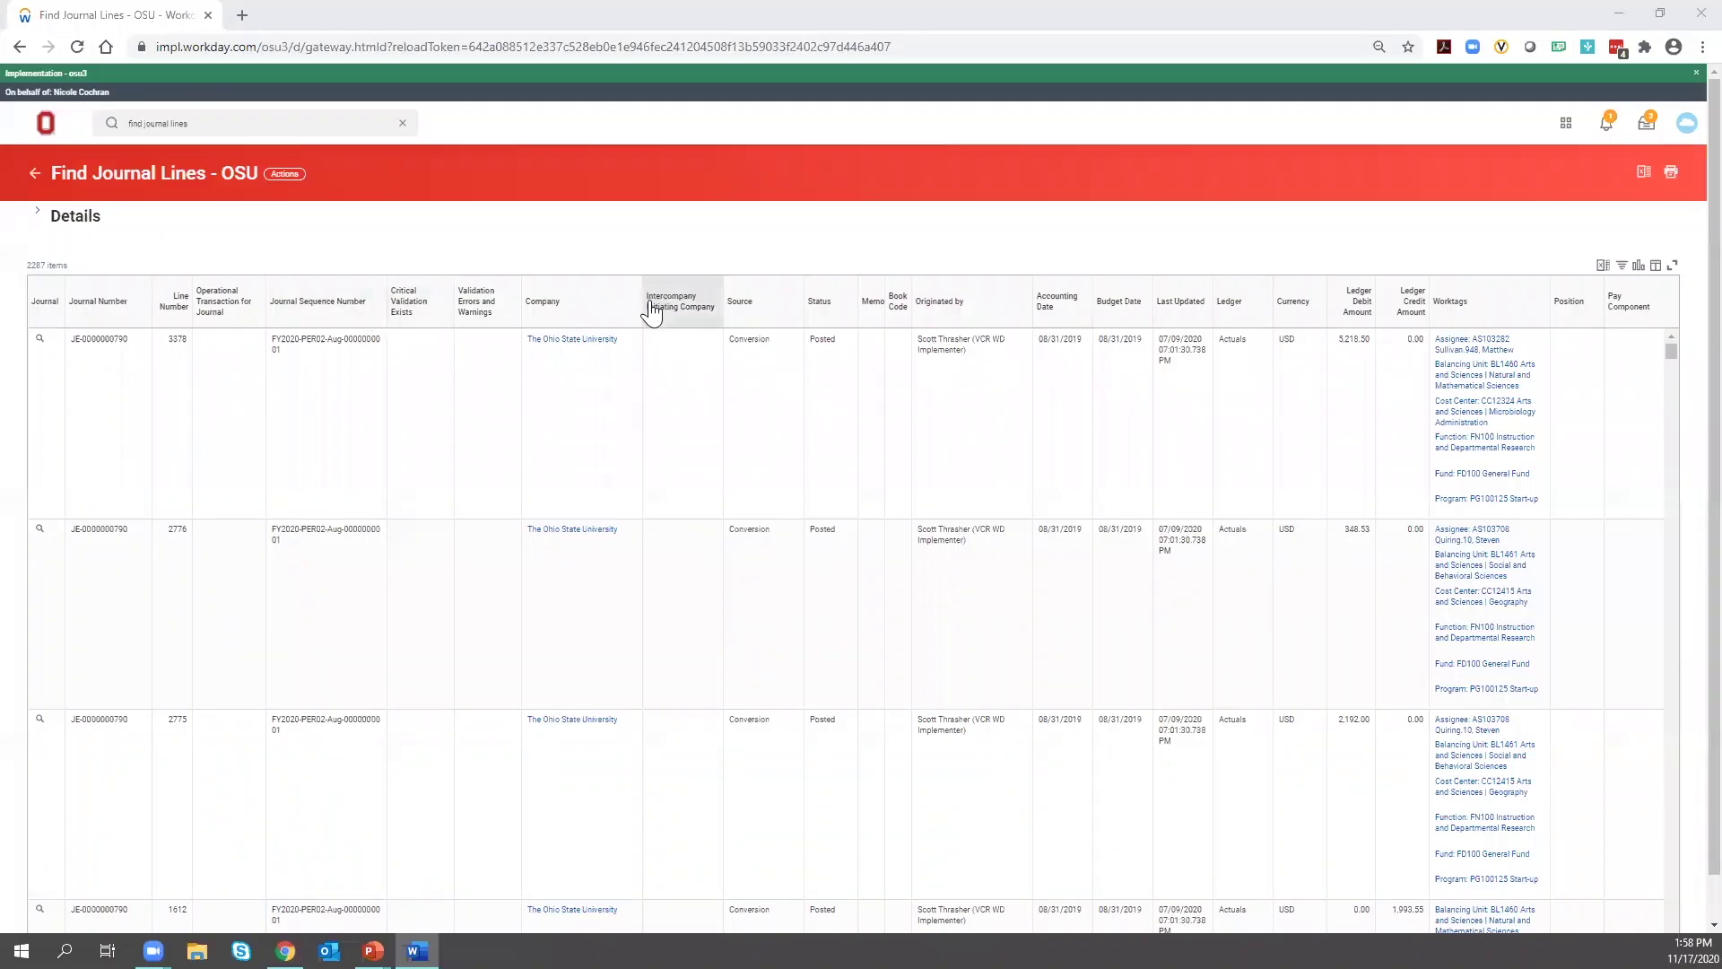
- Enlarge the journal lines table to full view and filter its Cost Center column to CC12304 Arts and Sciences | Music
{"action": "left_click", "coordinate": [1672, 266]}
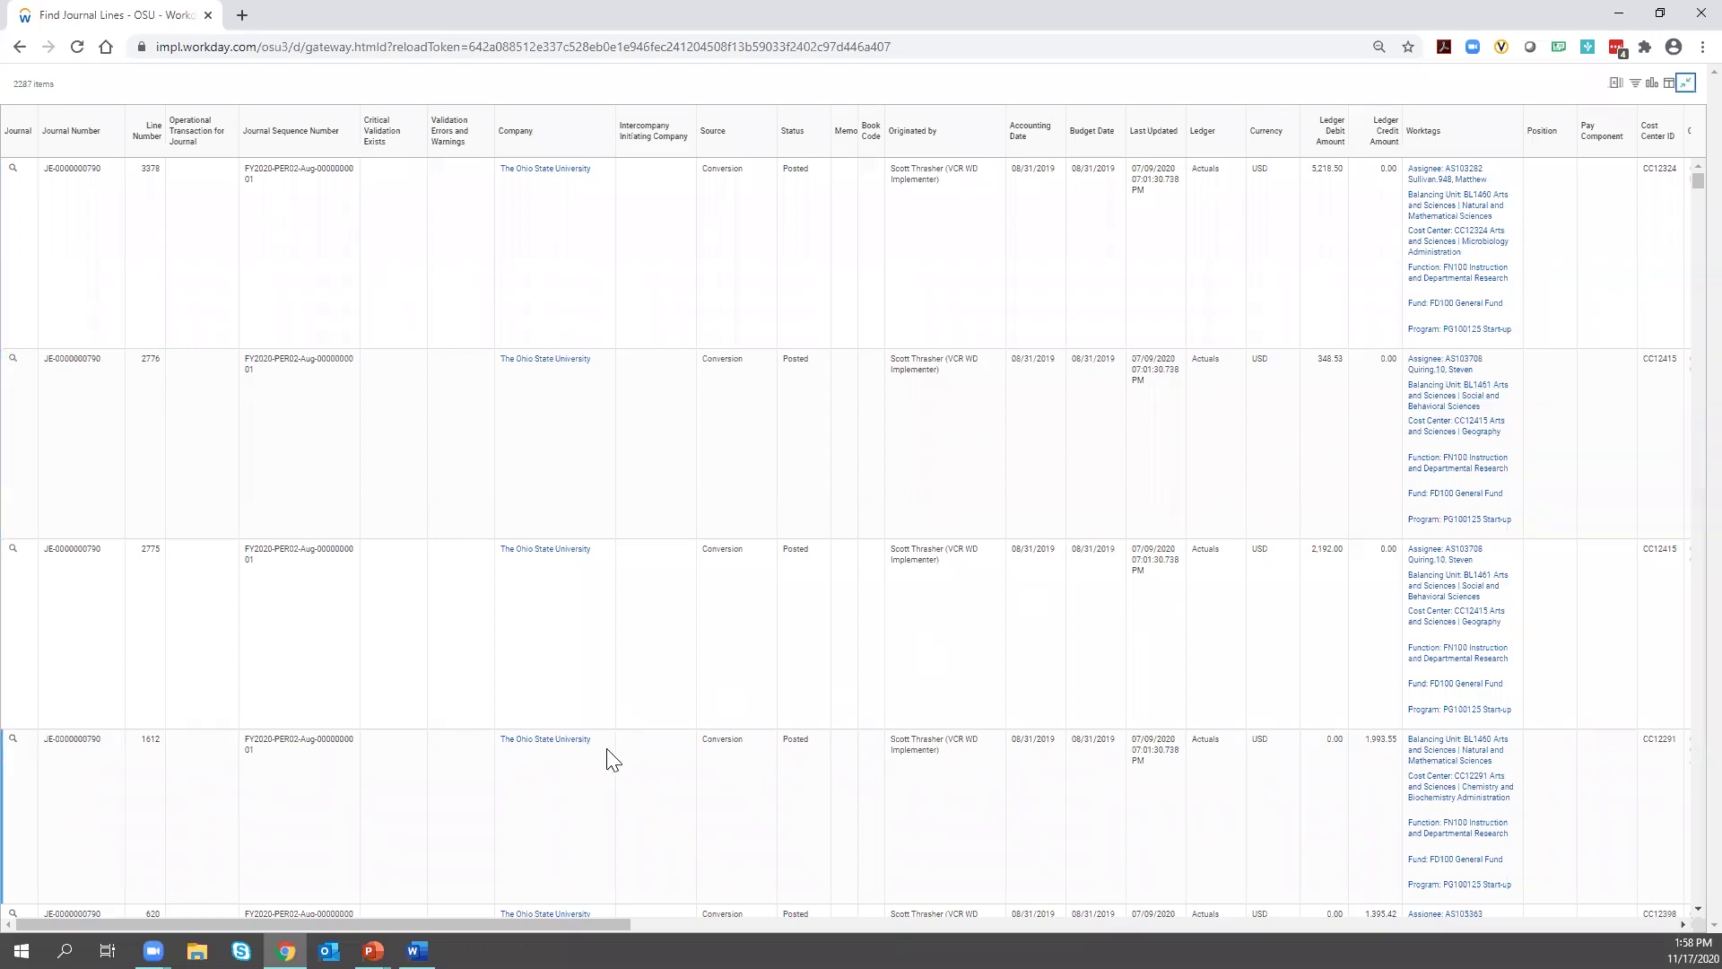
{"action": "left_click_drag", "start_coordinate": [541, 923], "coordinate": [917, 924]}
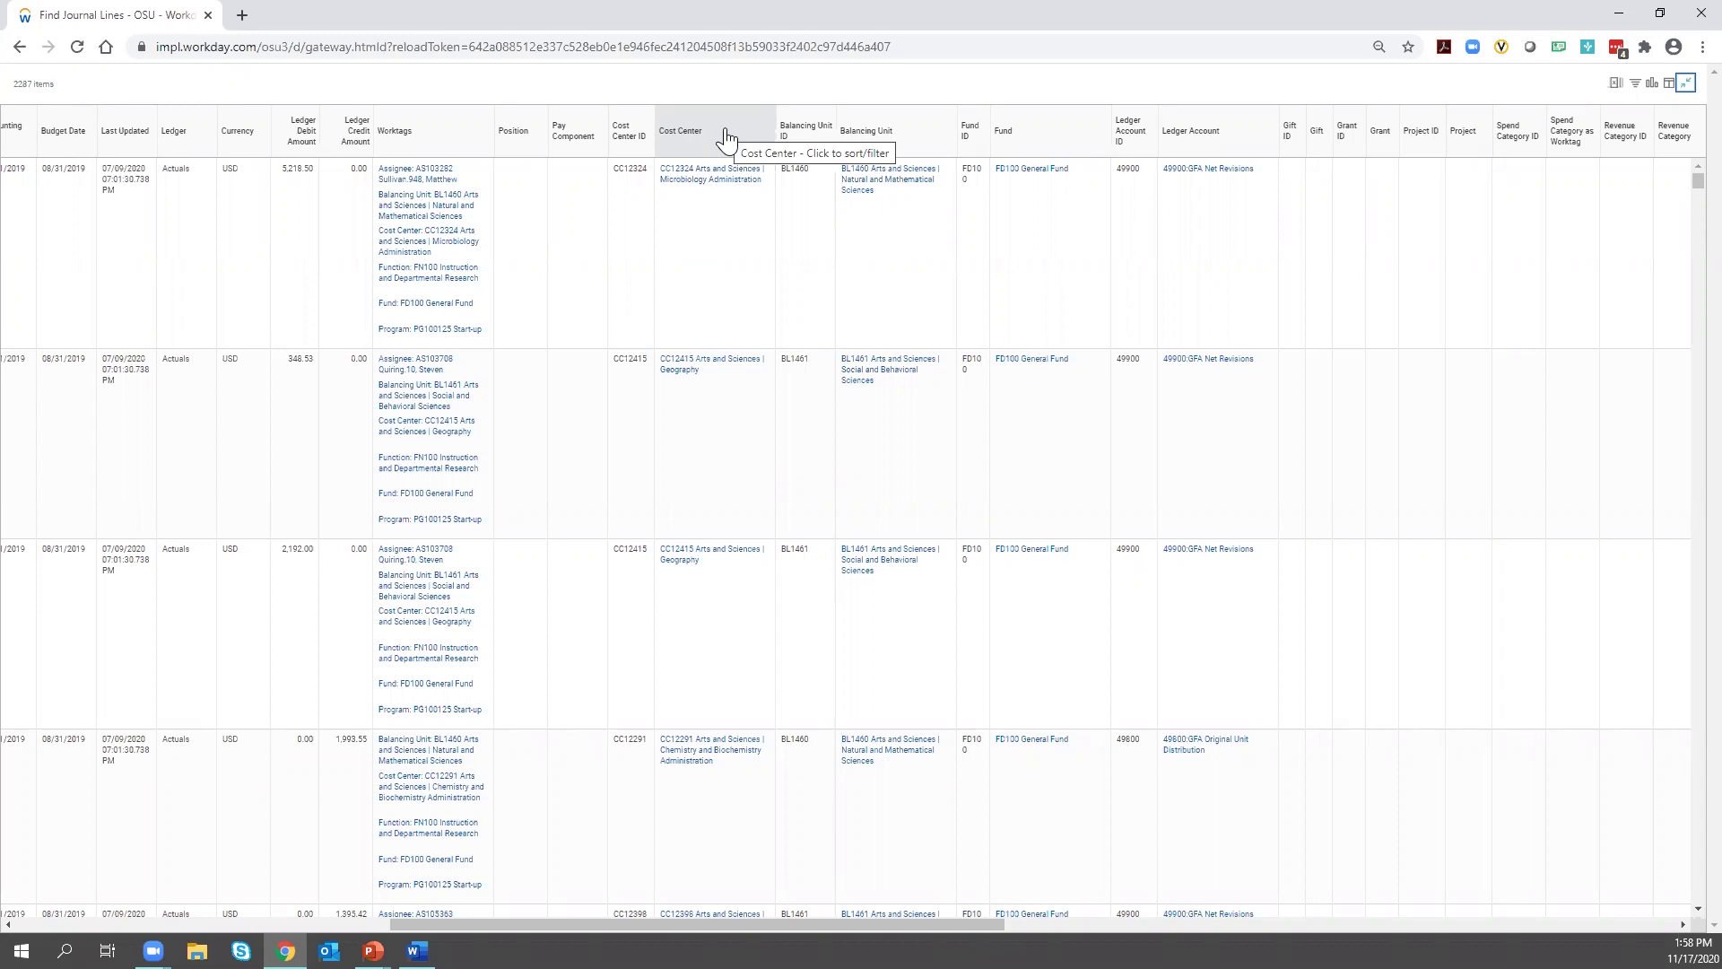
{"action": "left_click", "coordinate": [724, 137]}
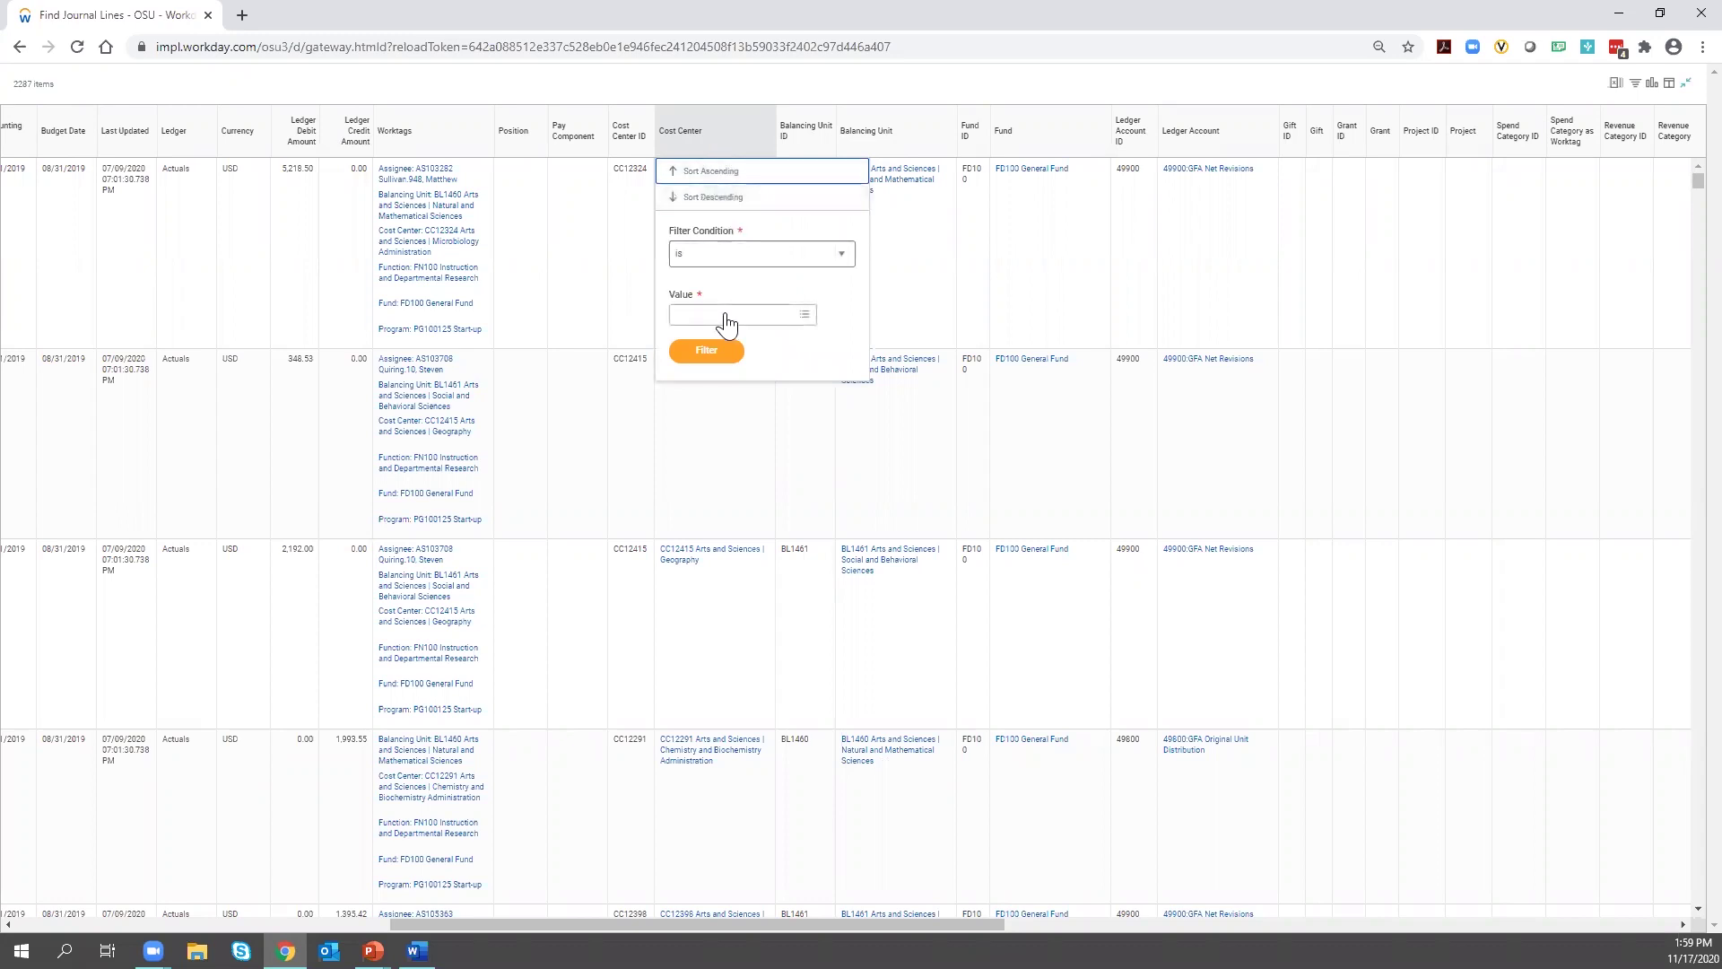
{"action": "left_click", "coordinate": [727, 317]}
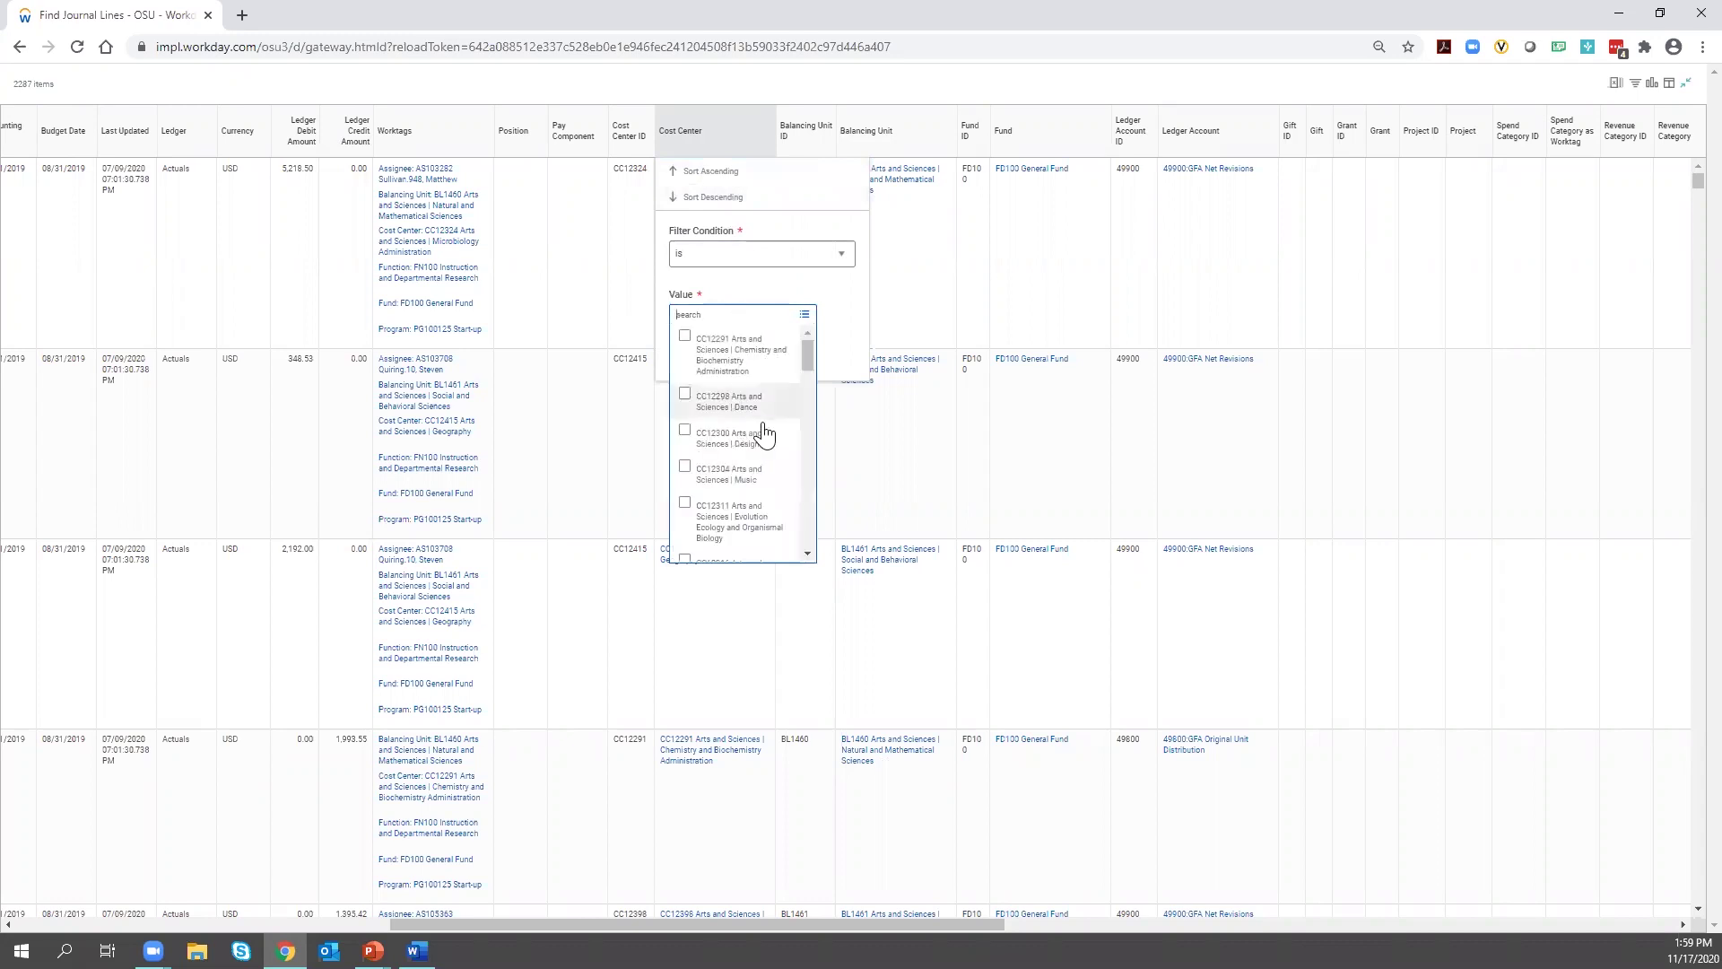
{"action": "left_click", "coordinate": [702, 478]}
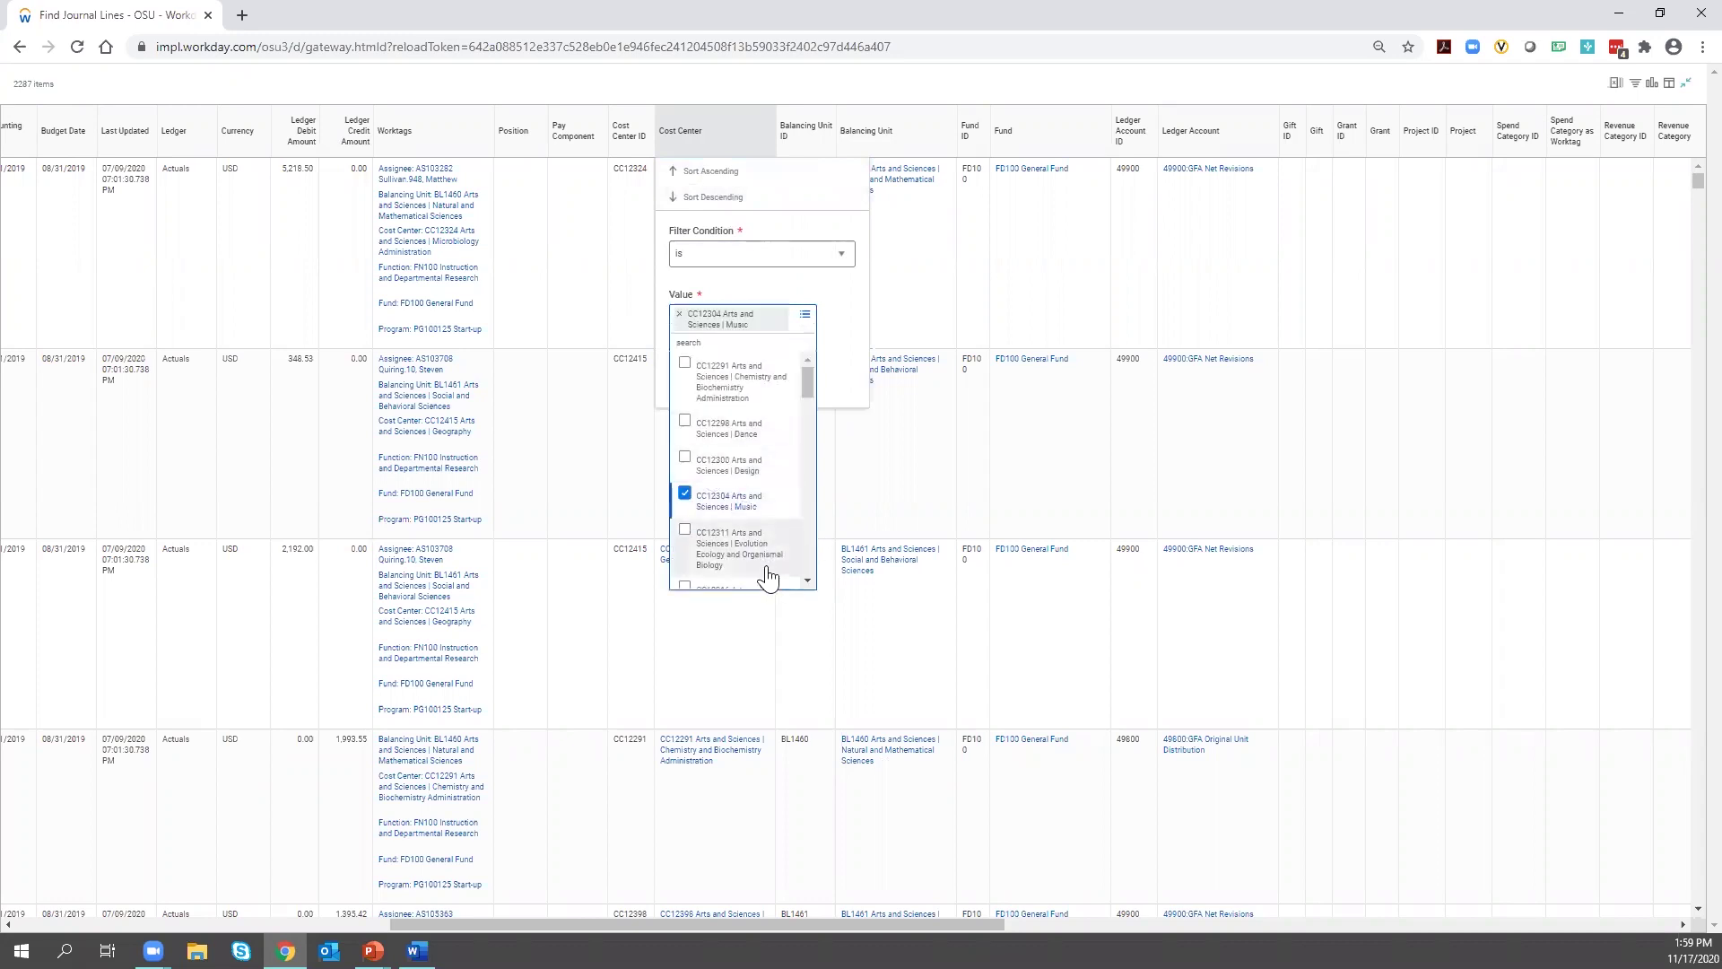
{"action": "left_click", "coordinate": [869, 385]}
{"action": "left_click", "coordinate": [705, 362]}
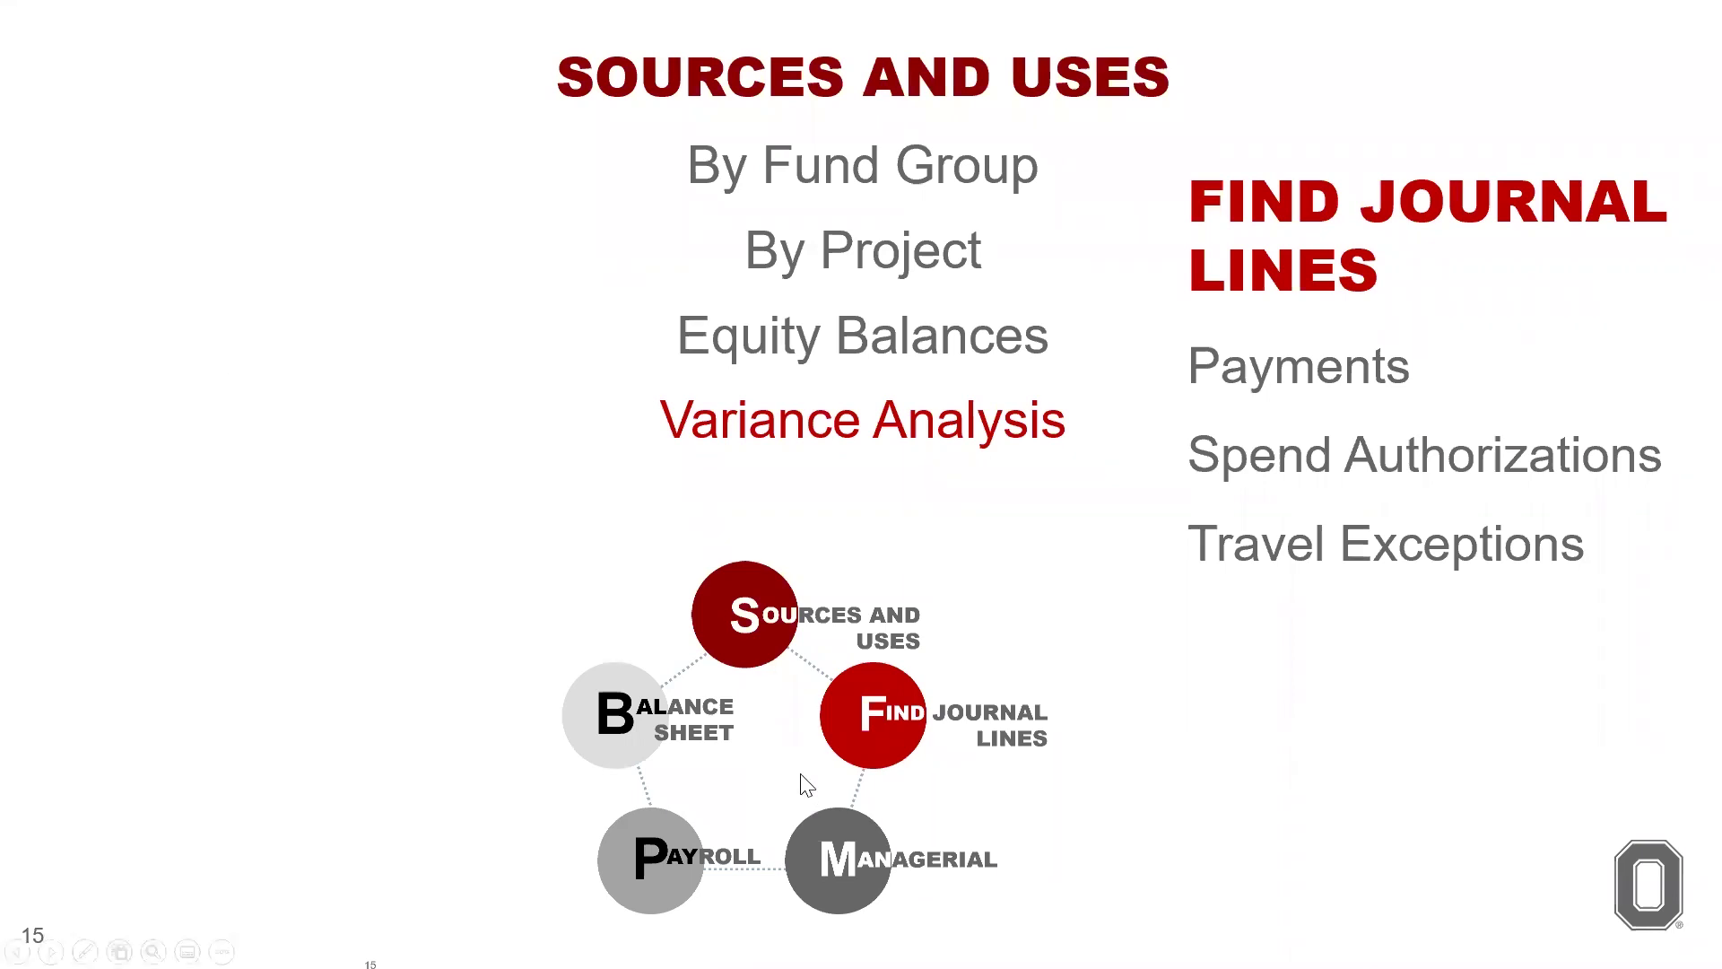
{"action": "left_click", "coordinate": [770, 773]}
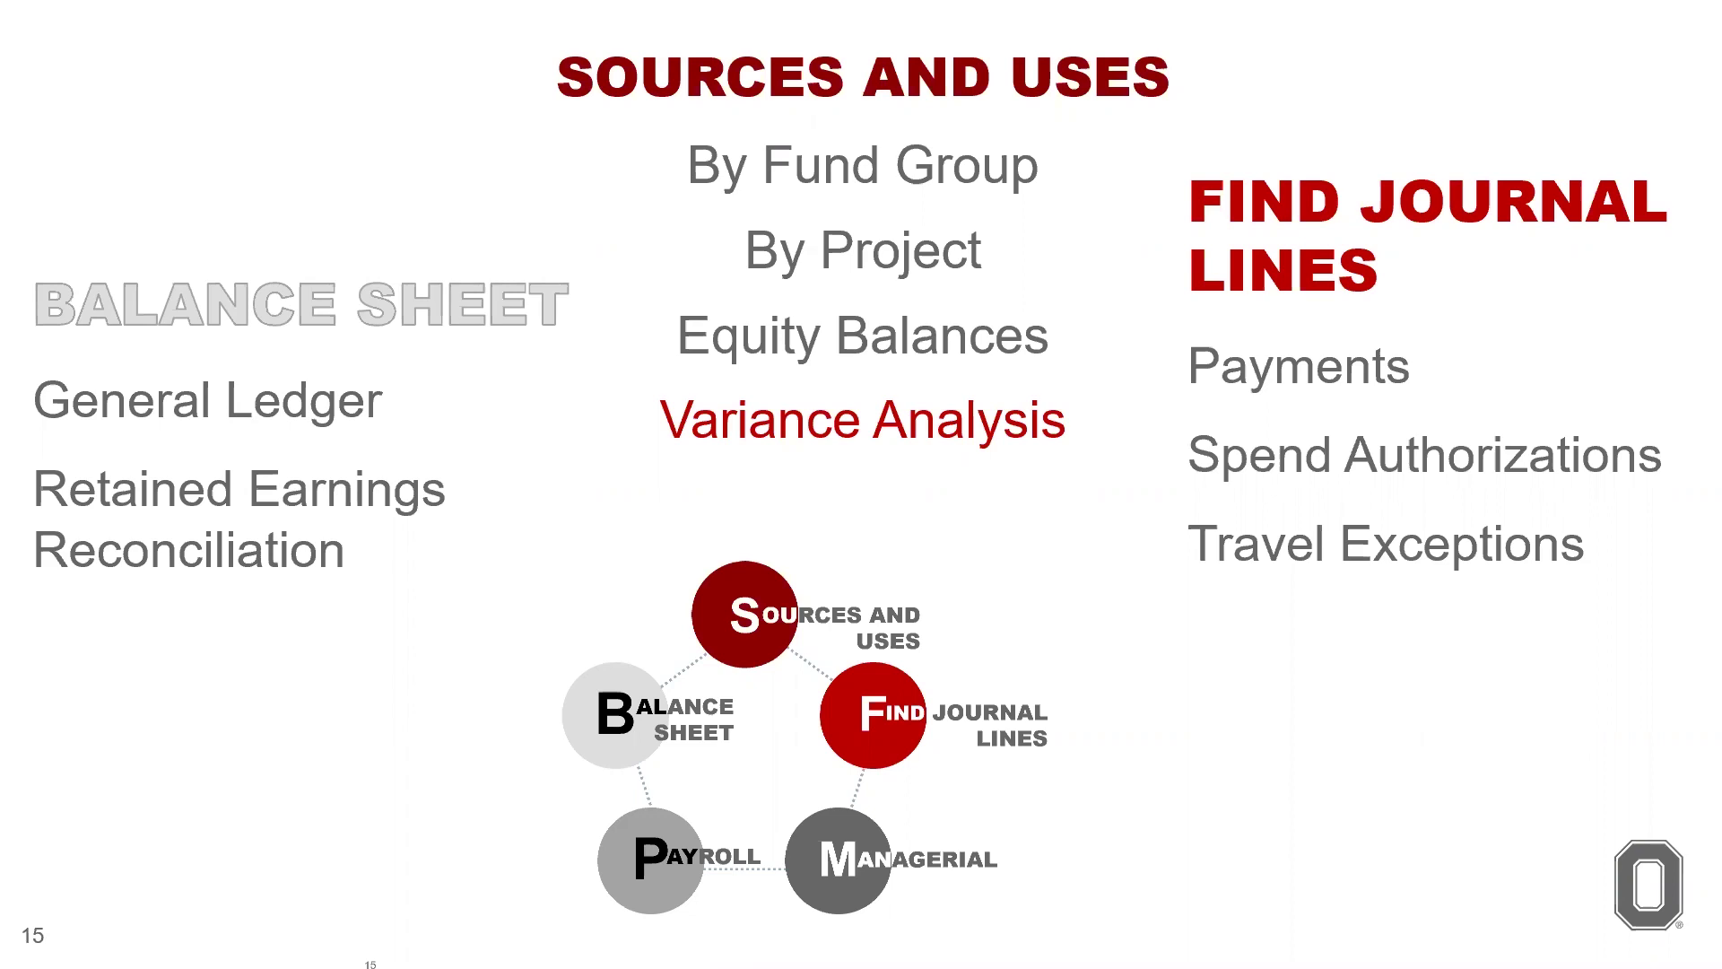
- Switch to Workday, search for "balance sheet", expand the list of reports and open University Balancing Unit Balance Sheet
{"action": "key", "text": "alt+Tab"}
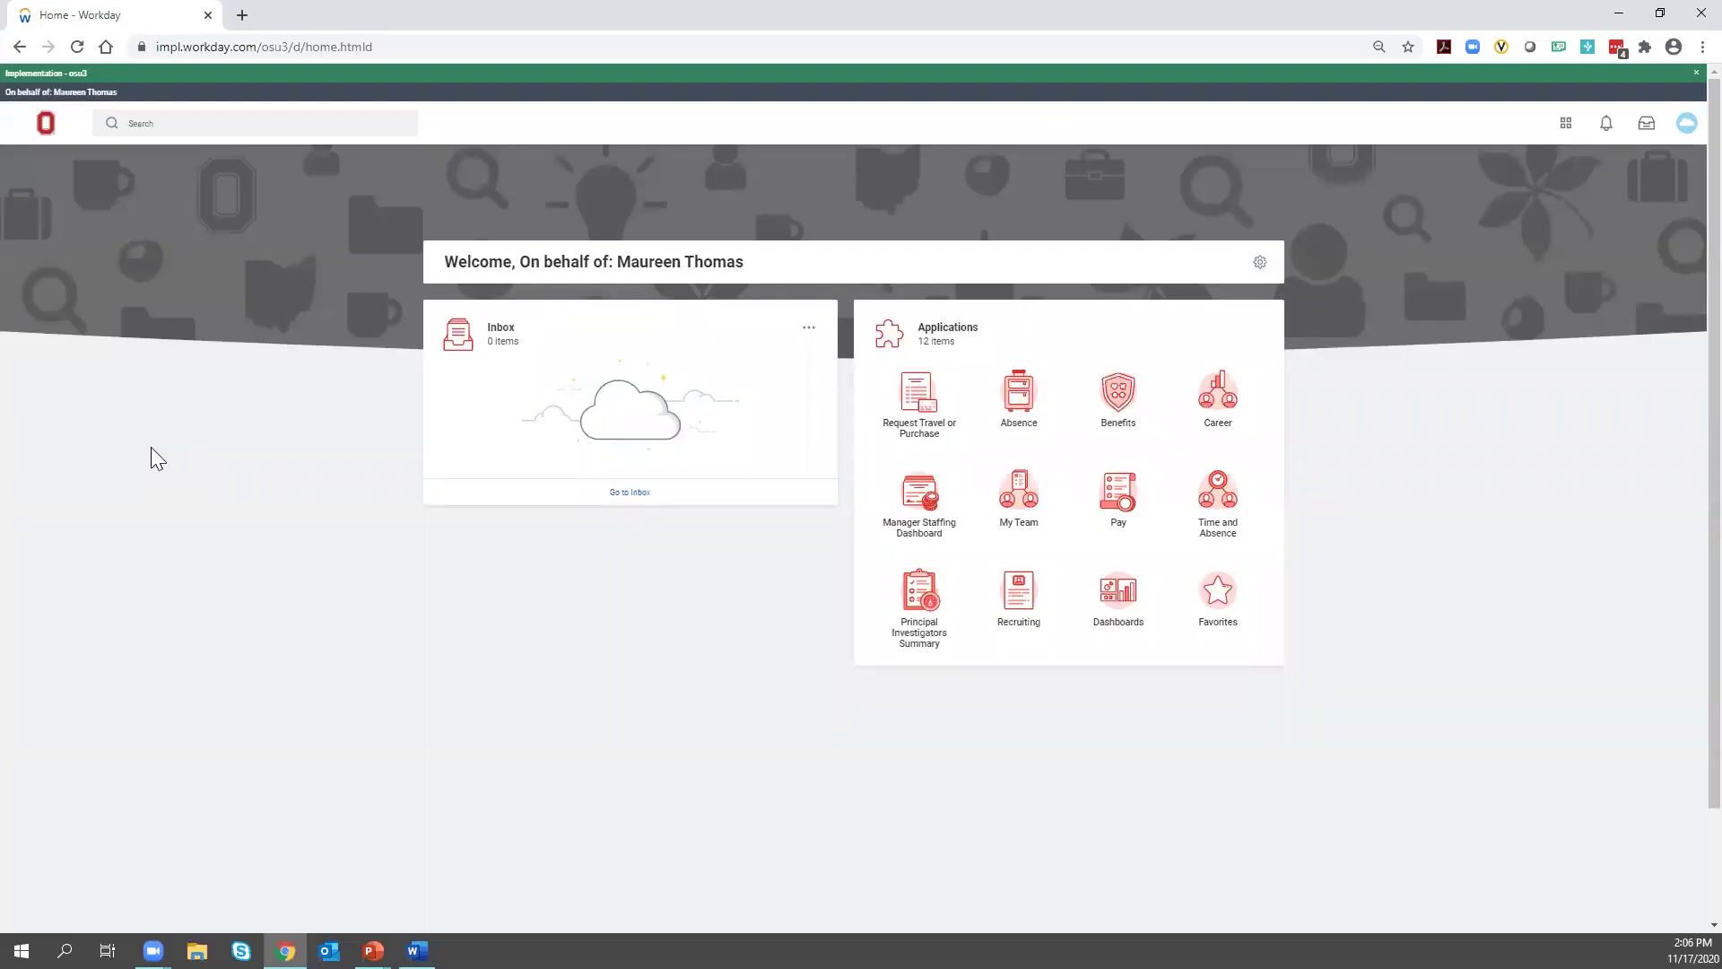
{"action": "left_click", "coordinate": [173, 127]}
{"action": "type", "text": "balance sheet"}
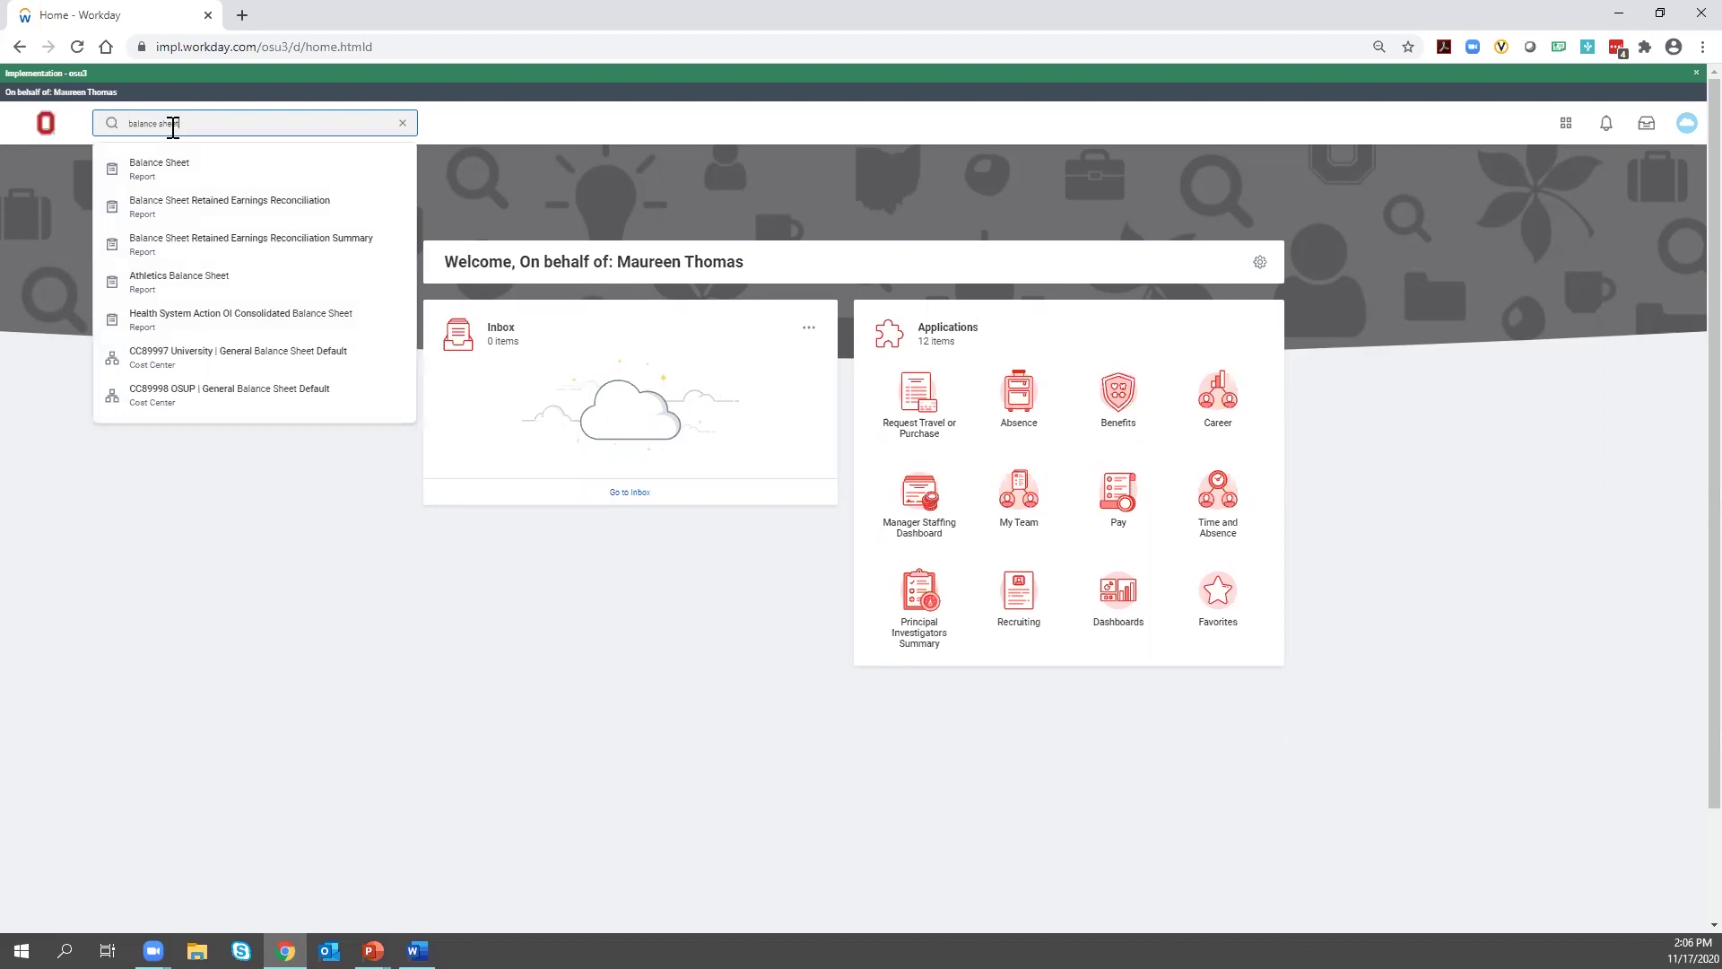
{"action": "key", "text": "Return"}
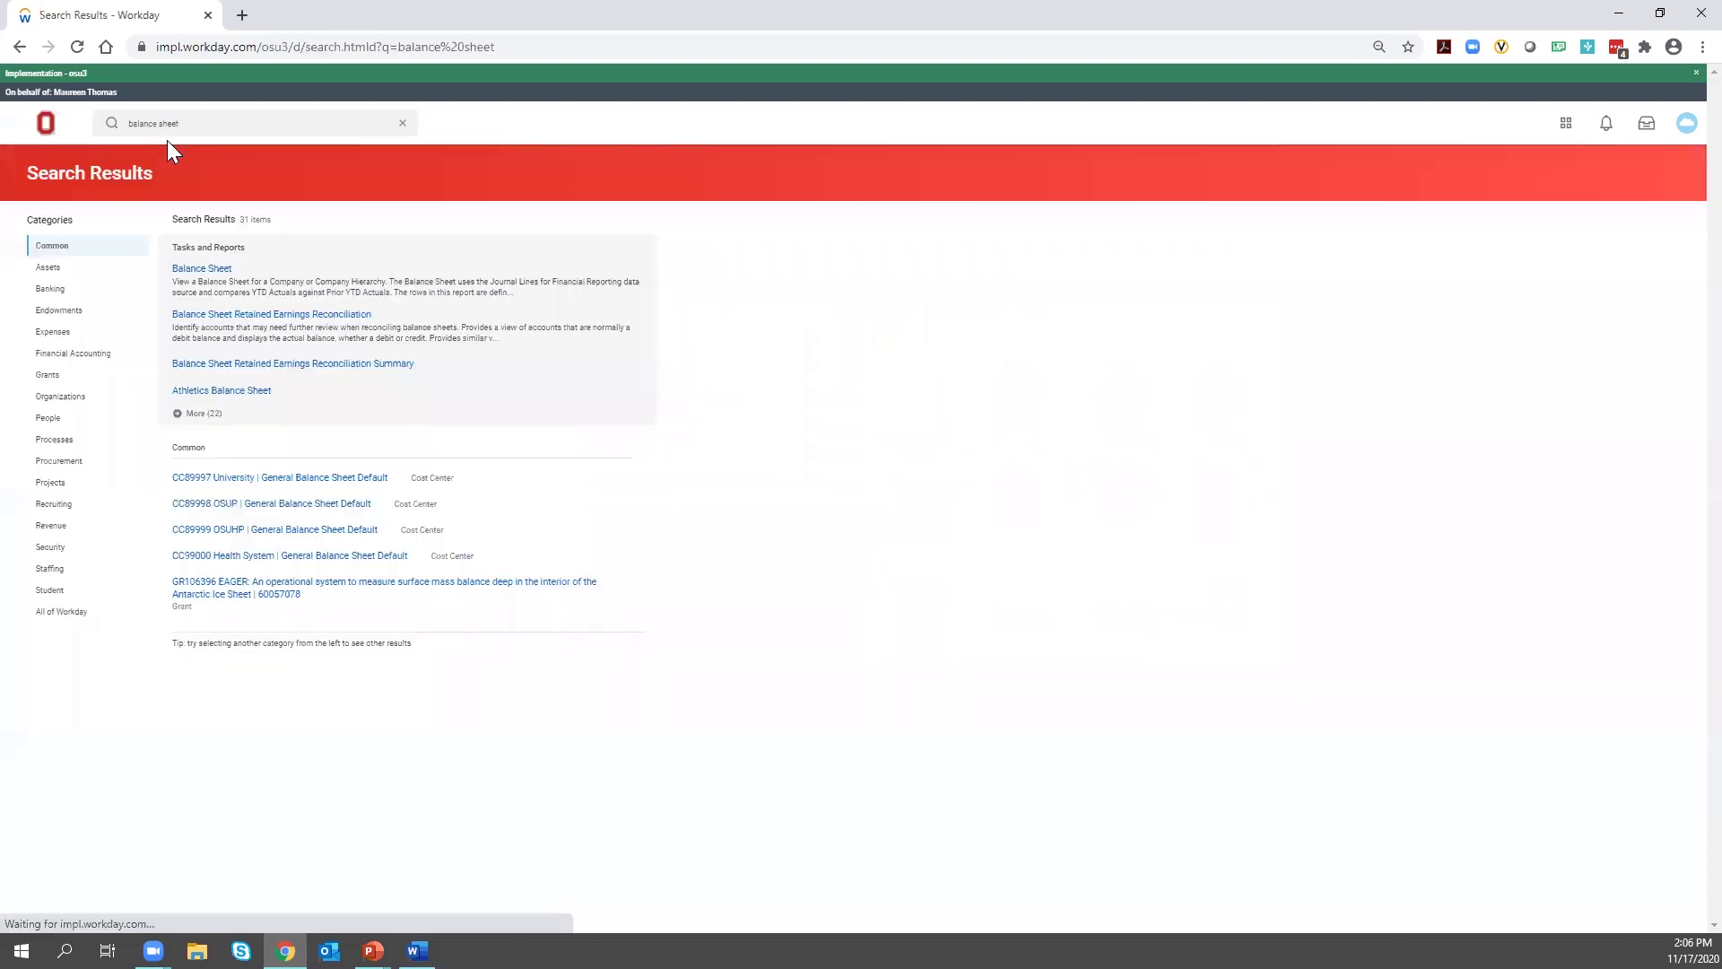
{"action": "left_click", "coordinate": [199, 413]}
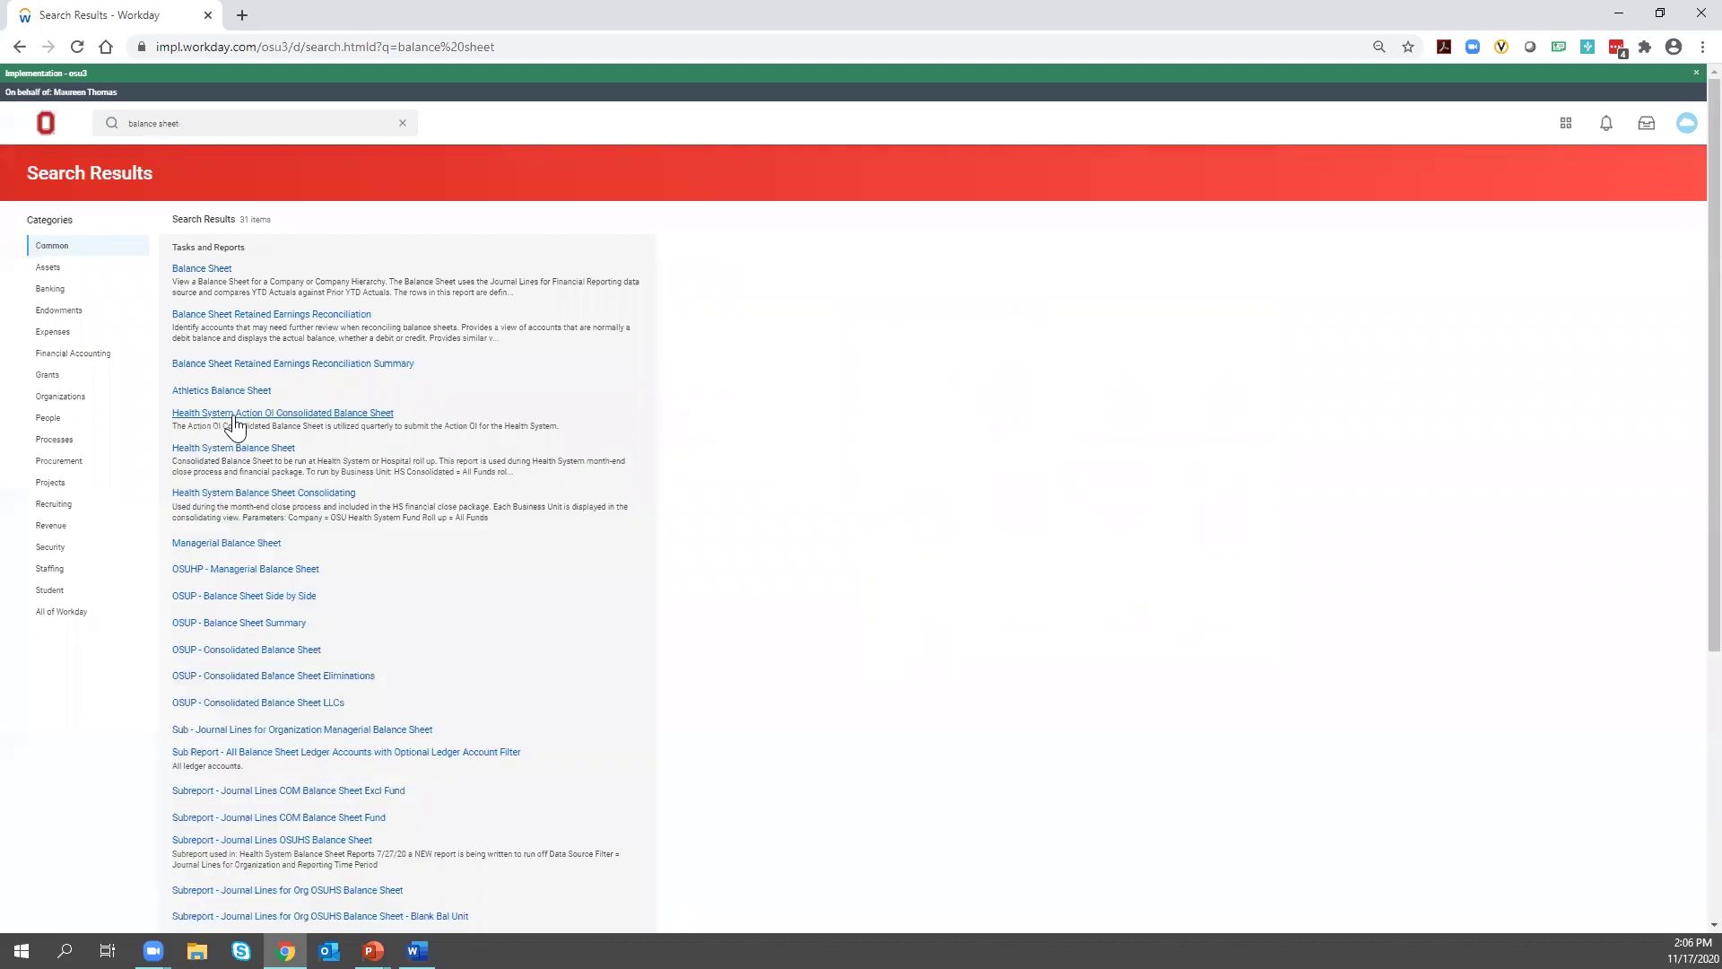
{"action": "scroll", "coordinate": [372, 723], "scroll_direction": "down", "scroll_amount": 1}
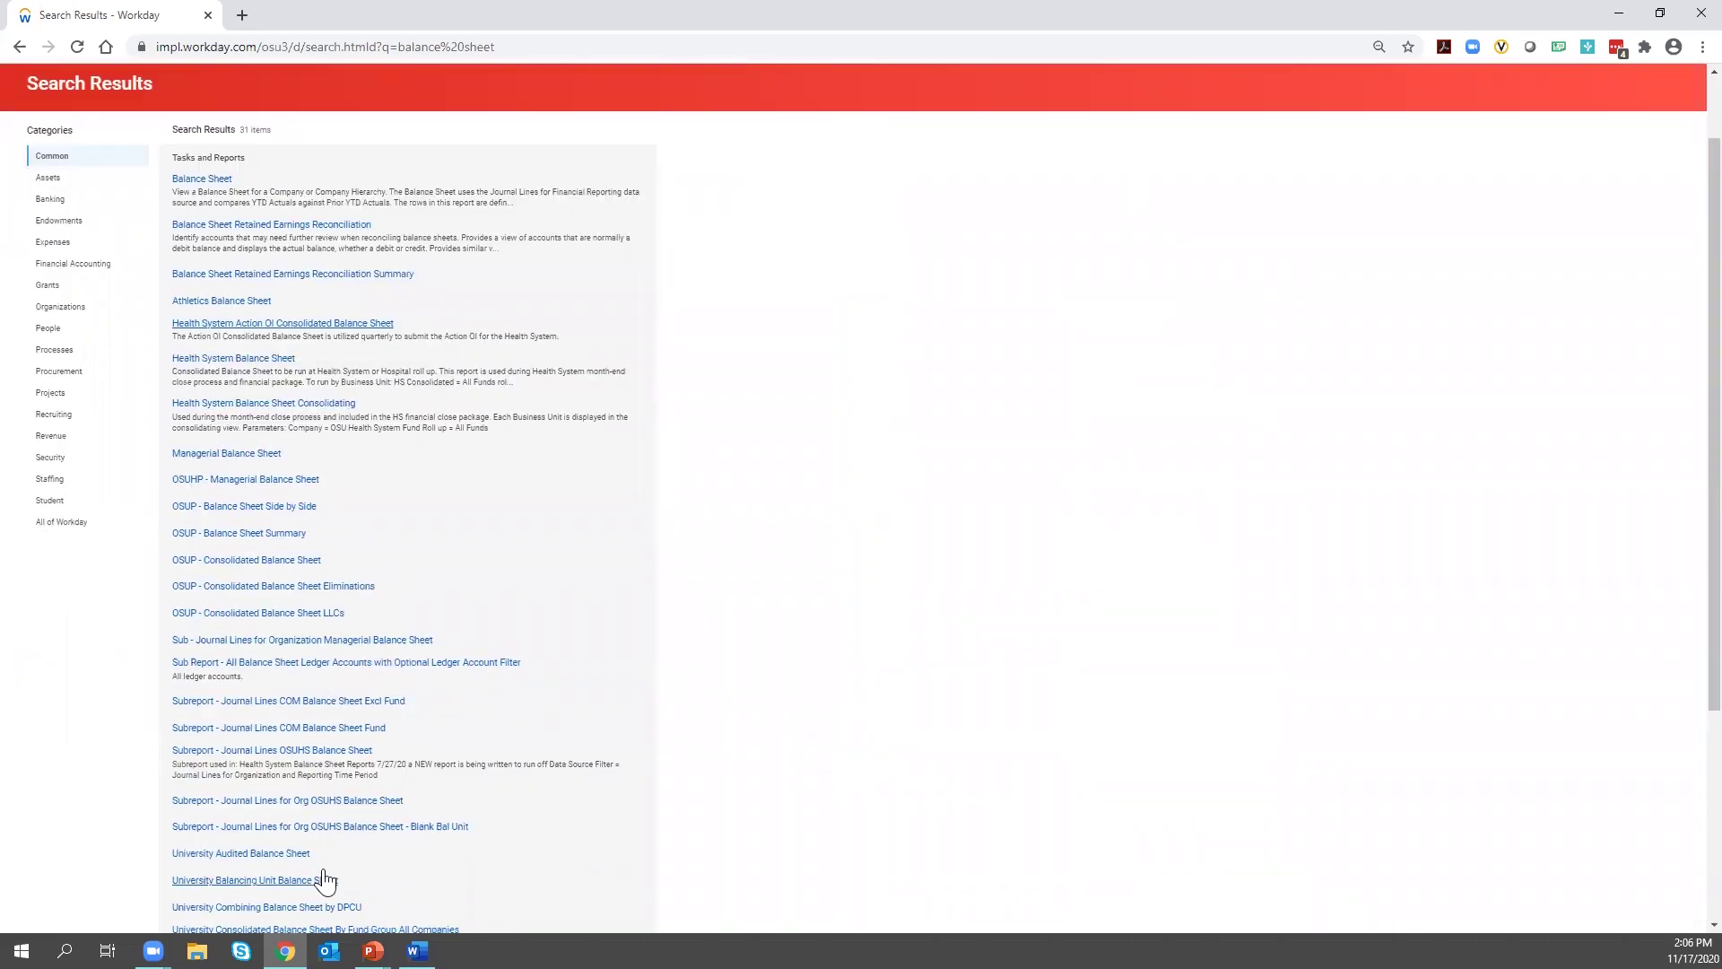
{"action": "left_click", "coordinate": [324, 885]}
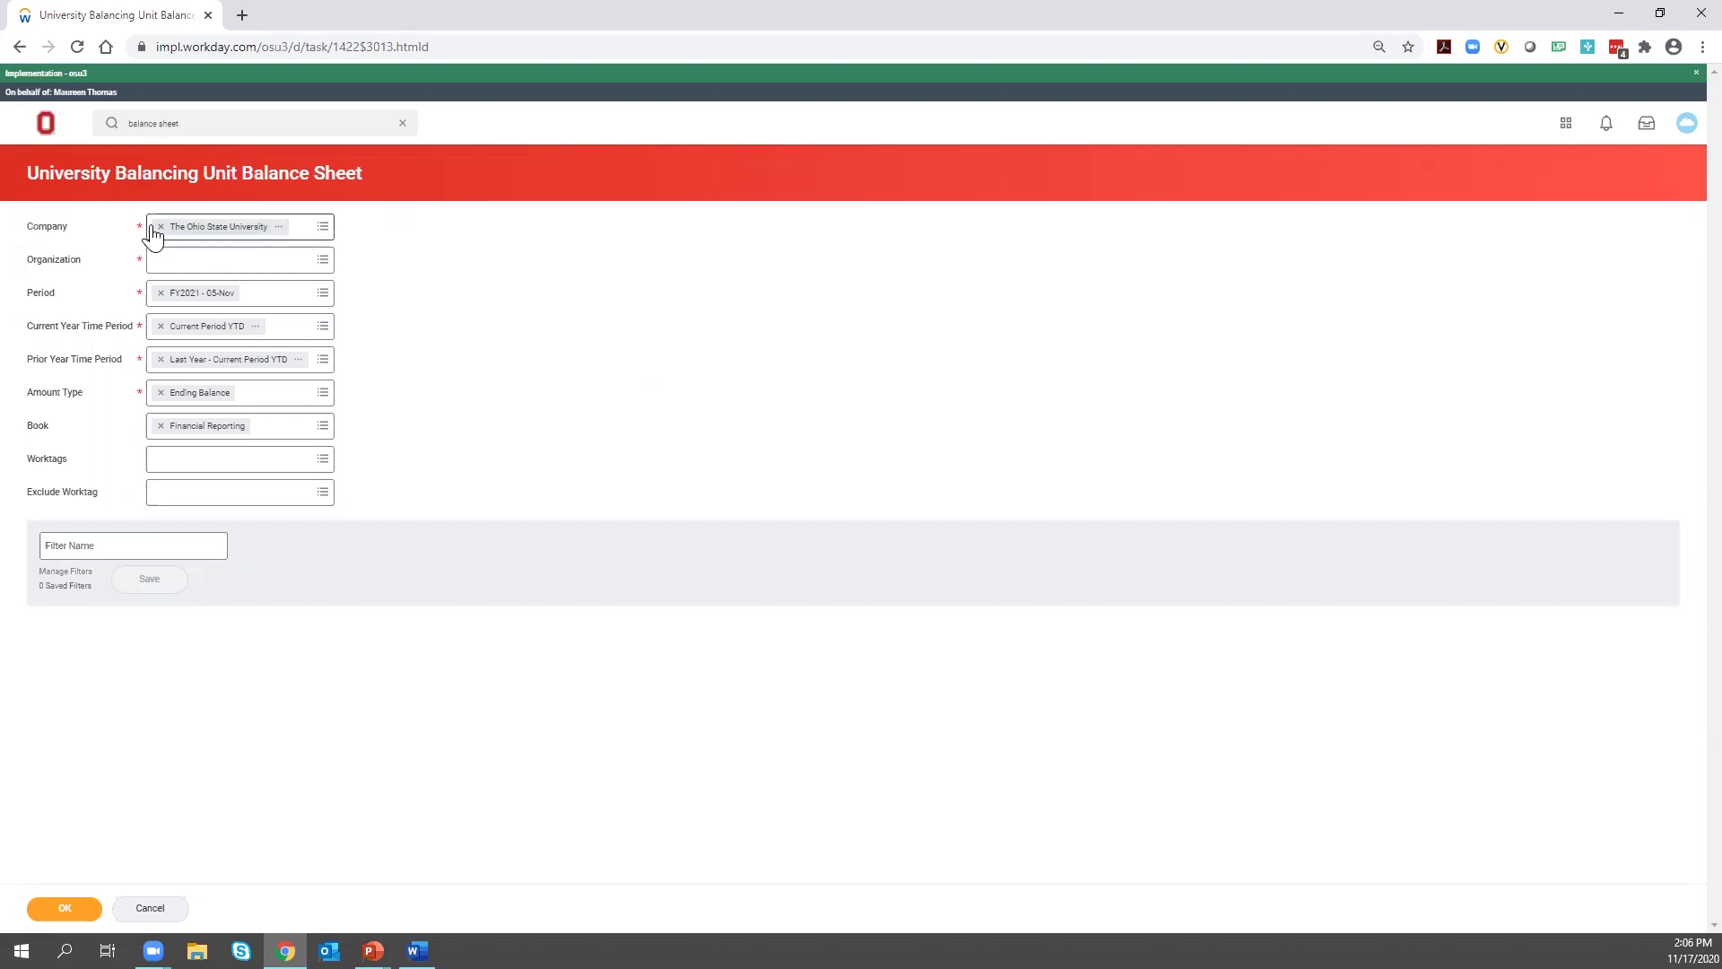
- Set the Organization to Balancing Unit: BL1079 Wexner Center for Arts | General and run the balance sheet
{"action": "left_click", "coordinate": [218, 266]}
{"action": "type", "text": "wex"}
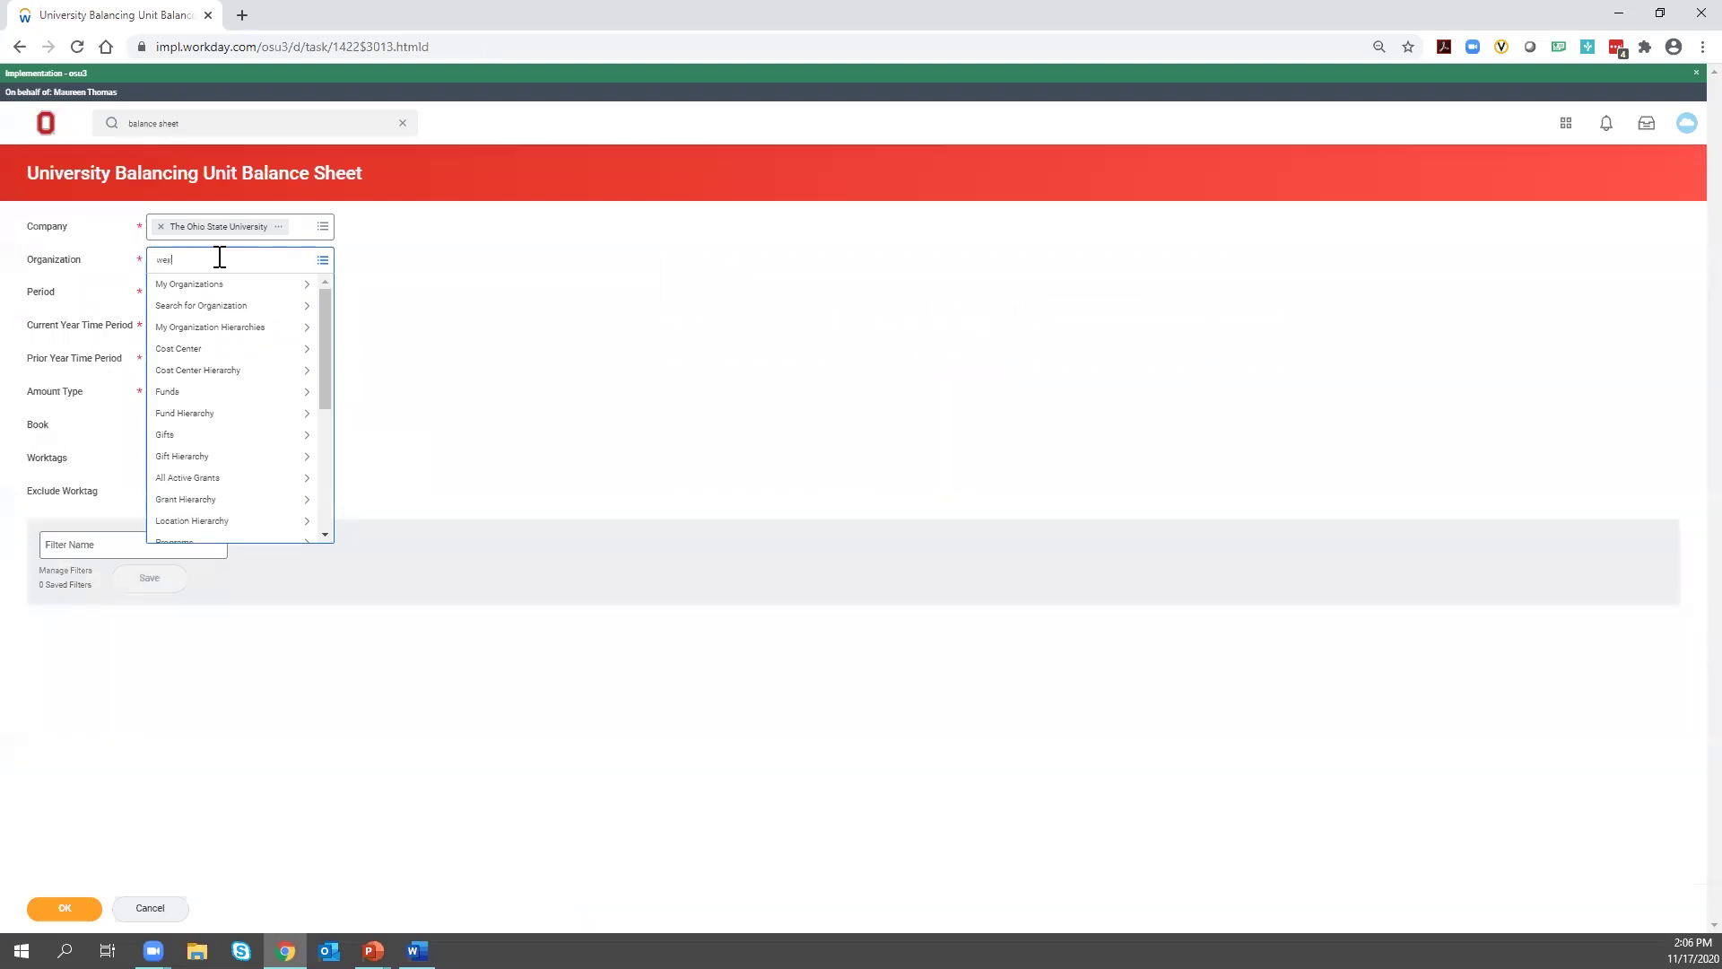
{"action": "type", "text": "ner"}
{"action": "key", "text": "Return"}
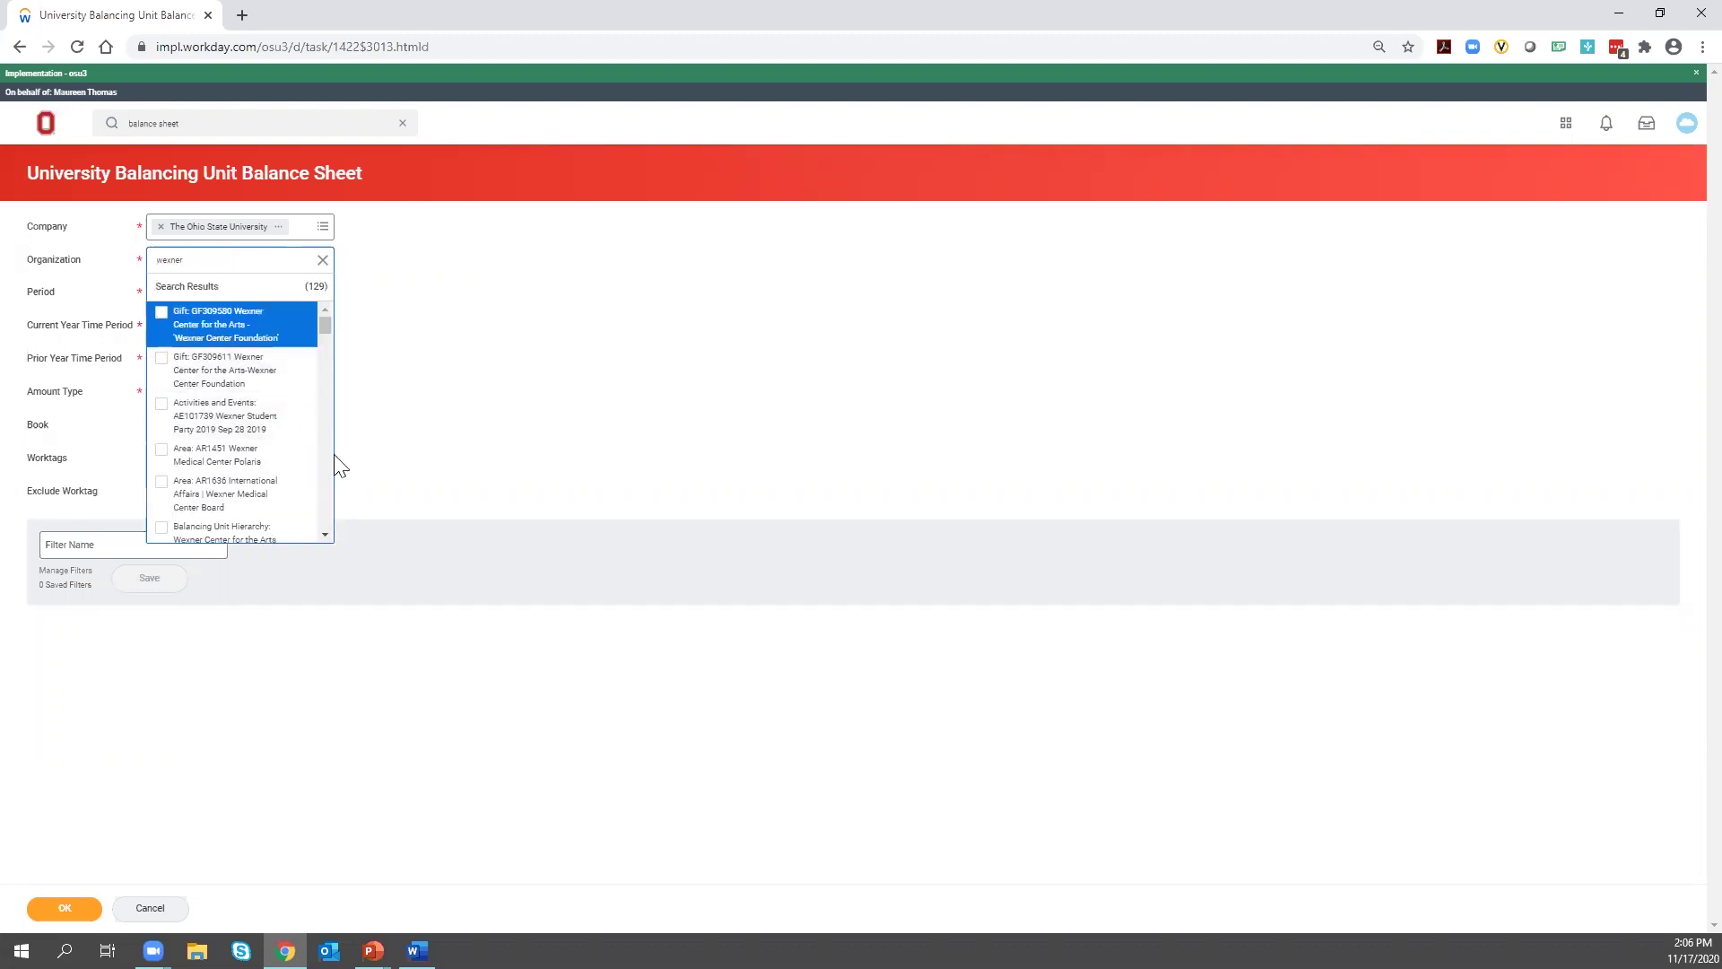
{"action": "scroll", "coordinate": [327, 496], "scroll_direction": "down", "scroll_amount": 3}
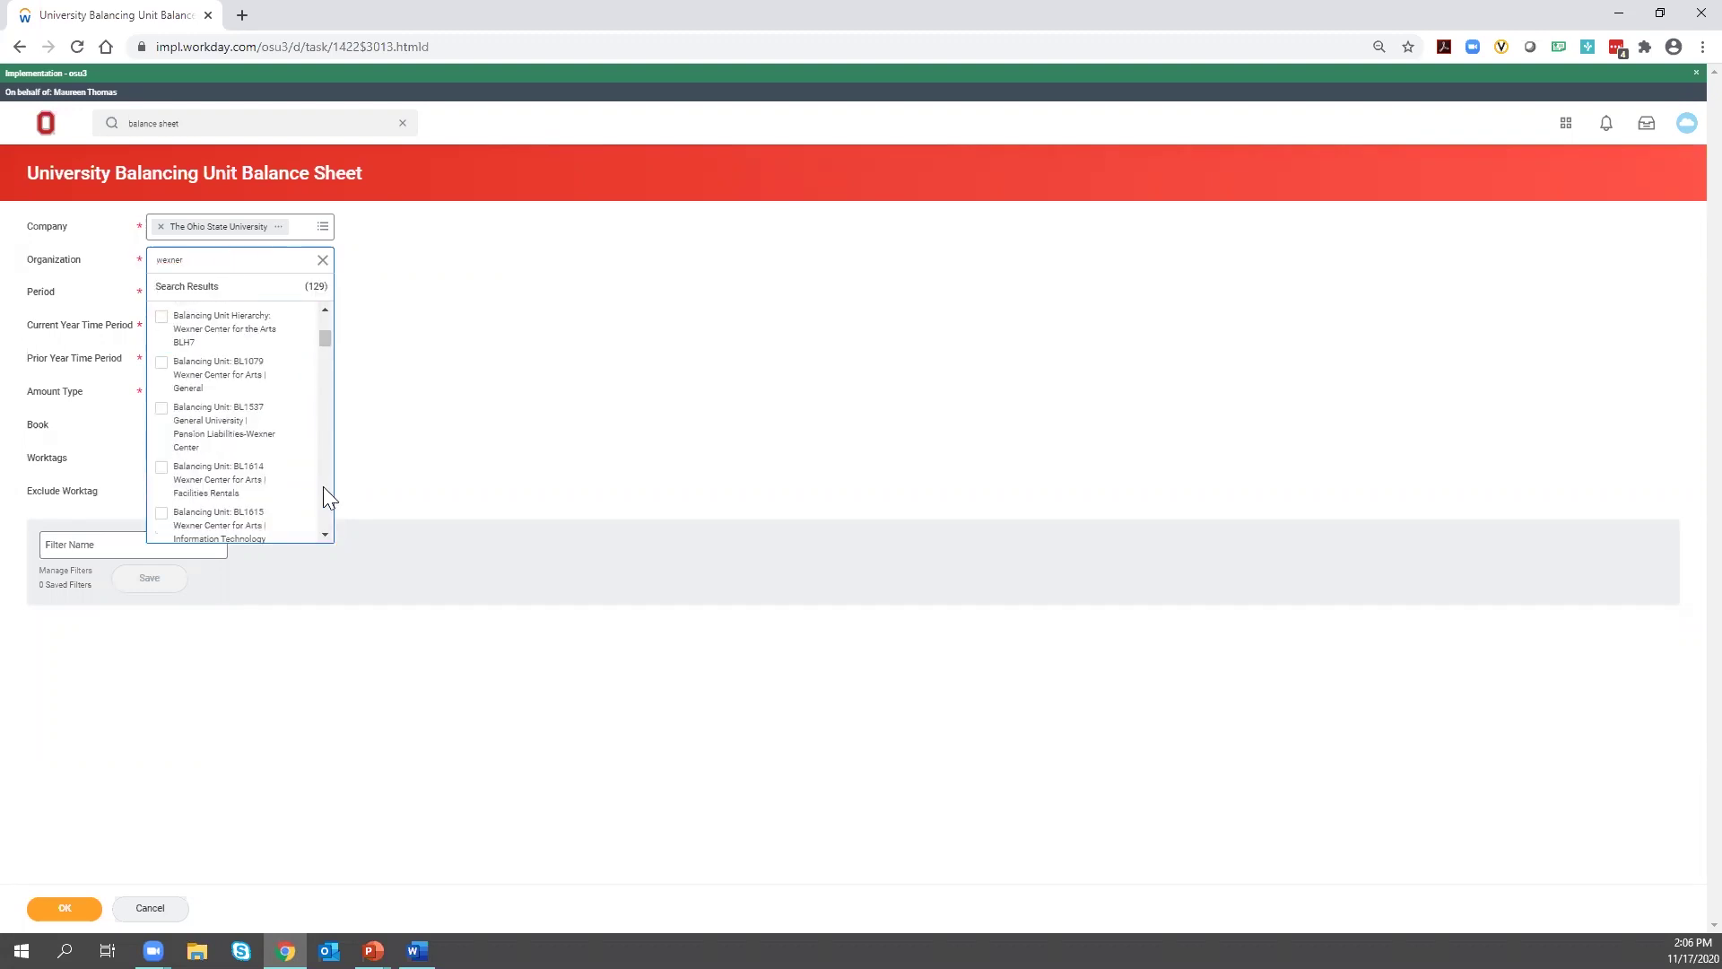
{"action": "left_click", "coordinate": [158, 368]}
{"action": "left_click", "coordinate": [434, 386]}
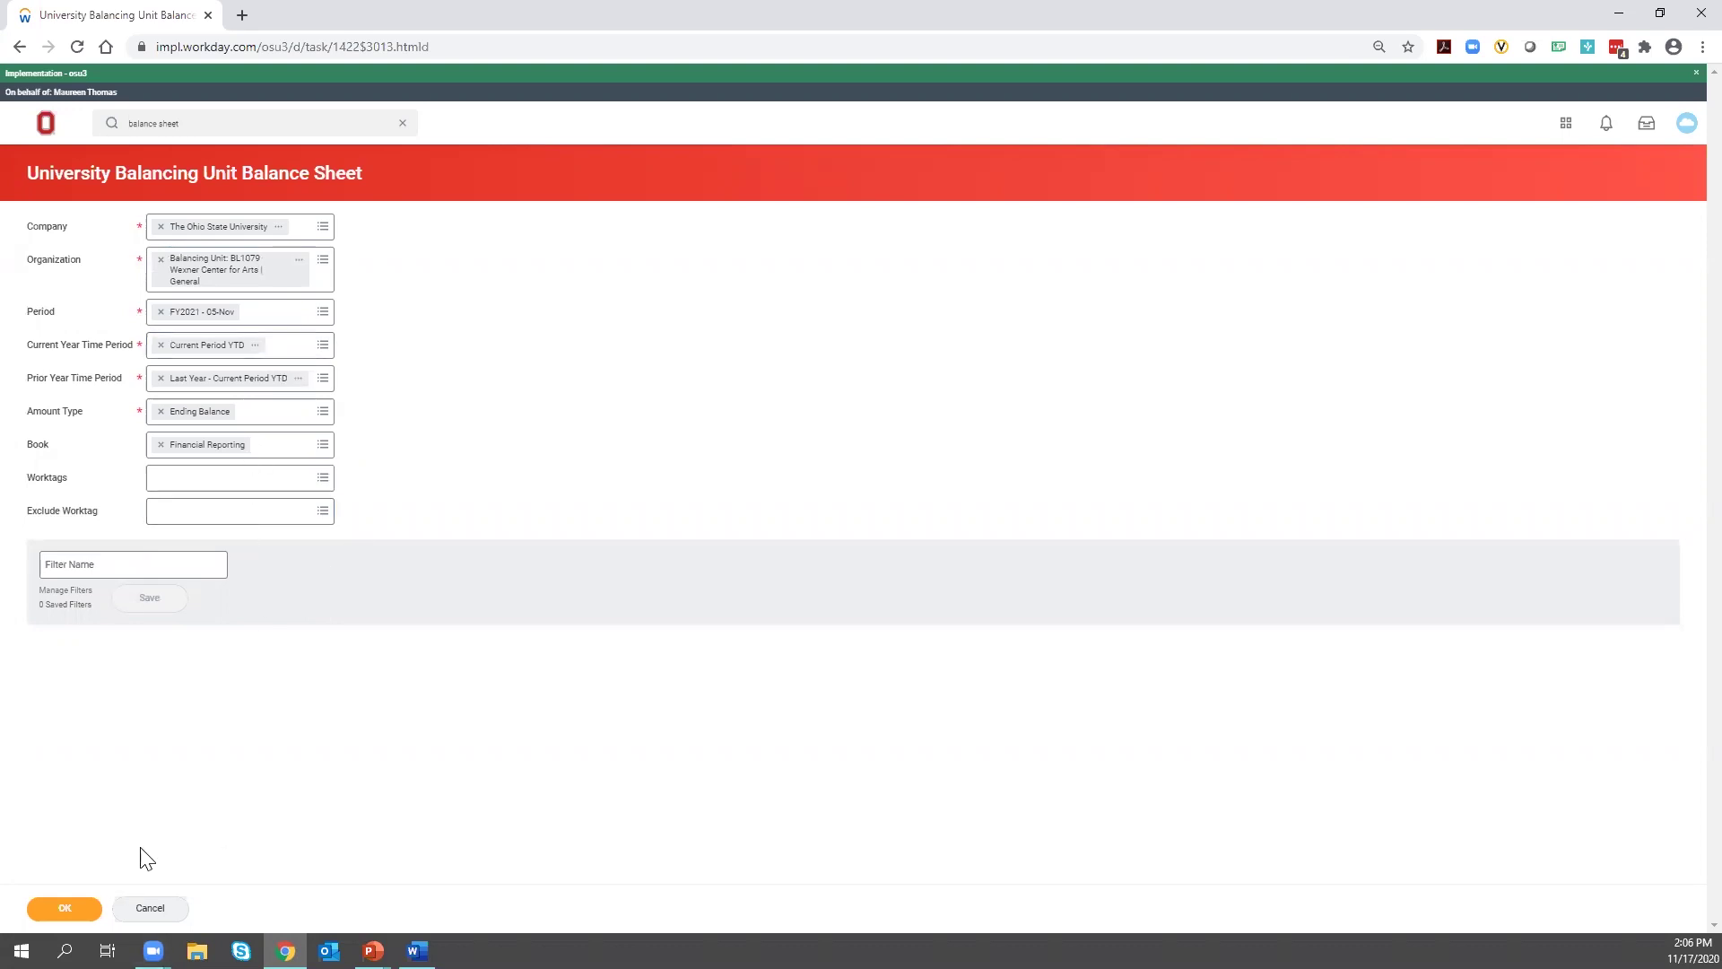
{"action": "left_click", "coordinate": [94, 908]}
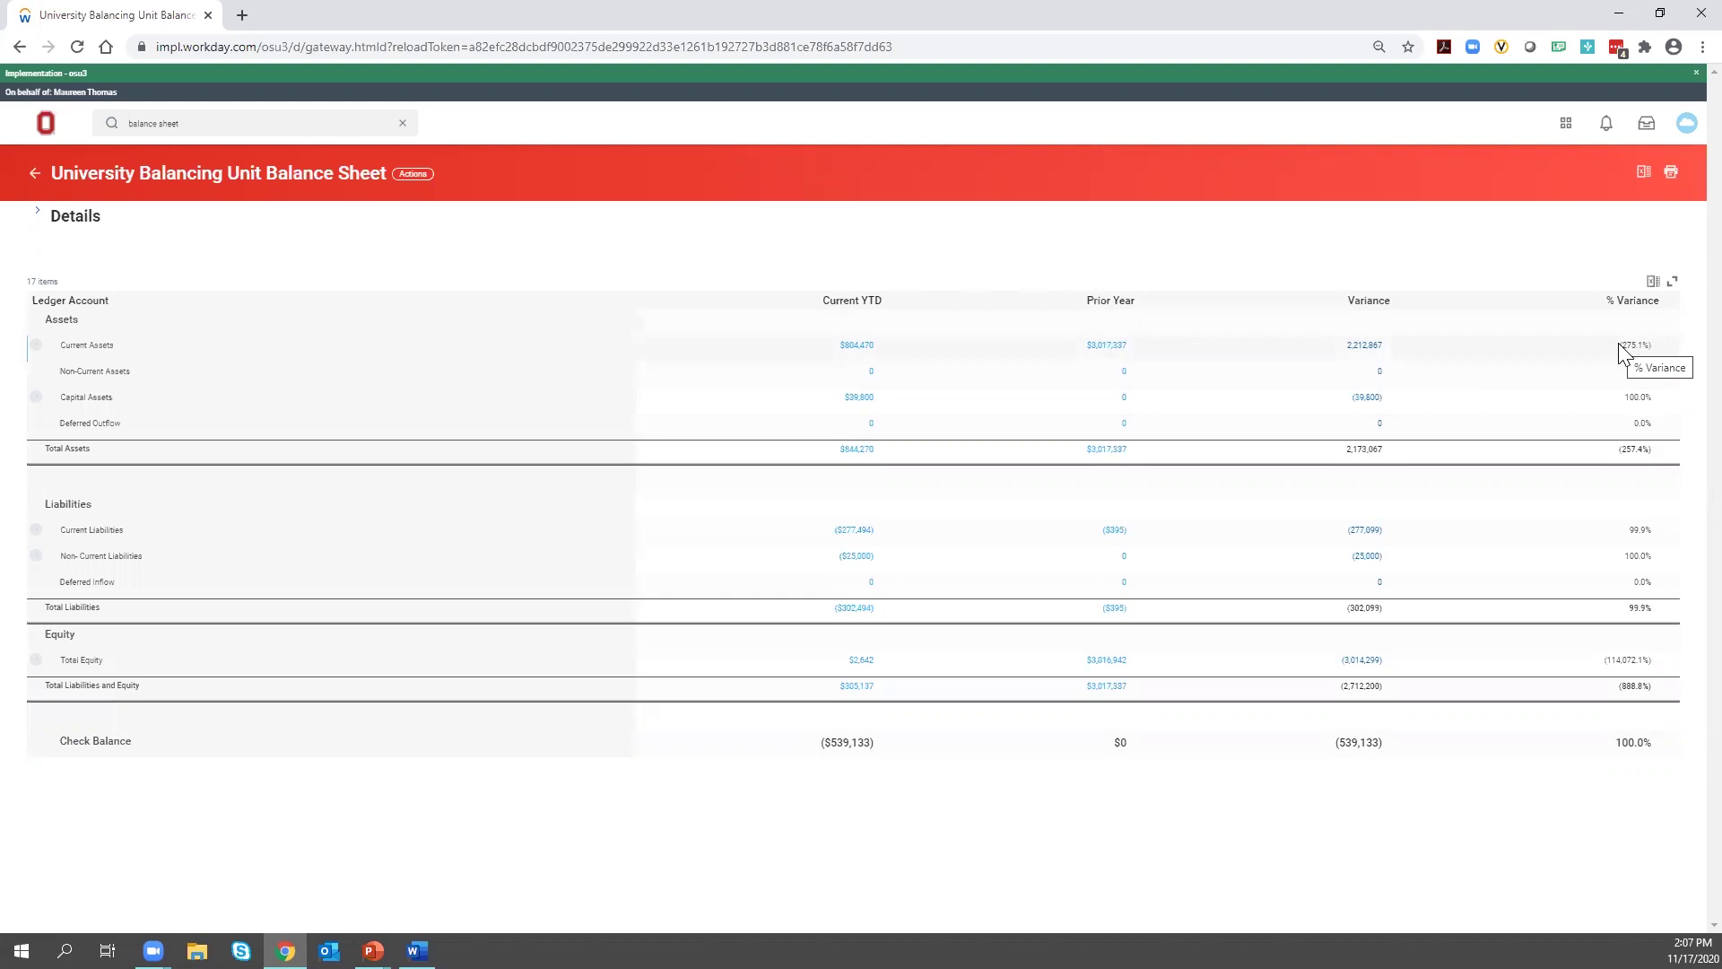
- View the journal details behind the Current YTD amount for Current Assets and close the details window
{"action": "left_click", "coordinate": [879, 348]}
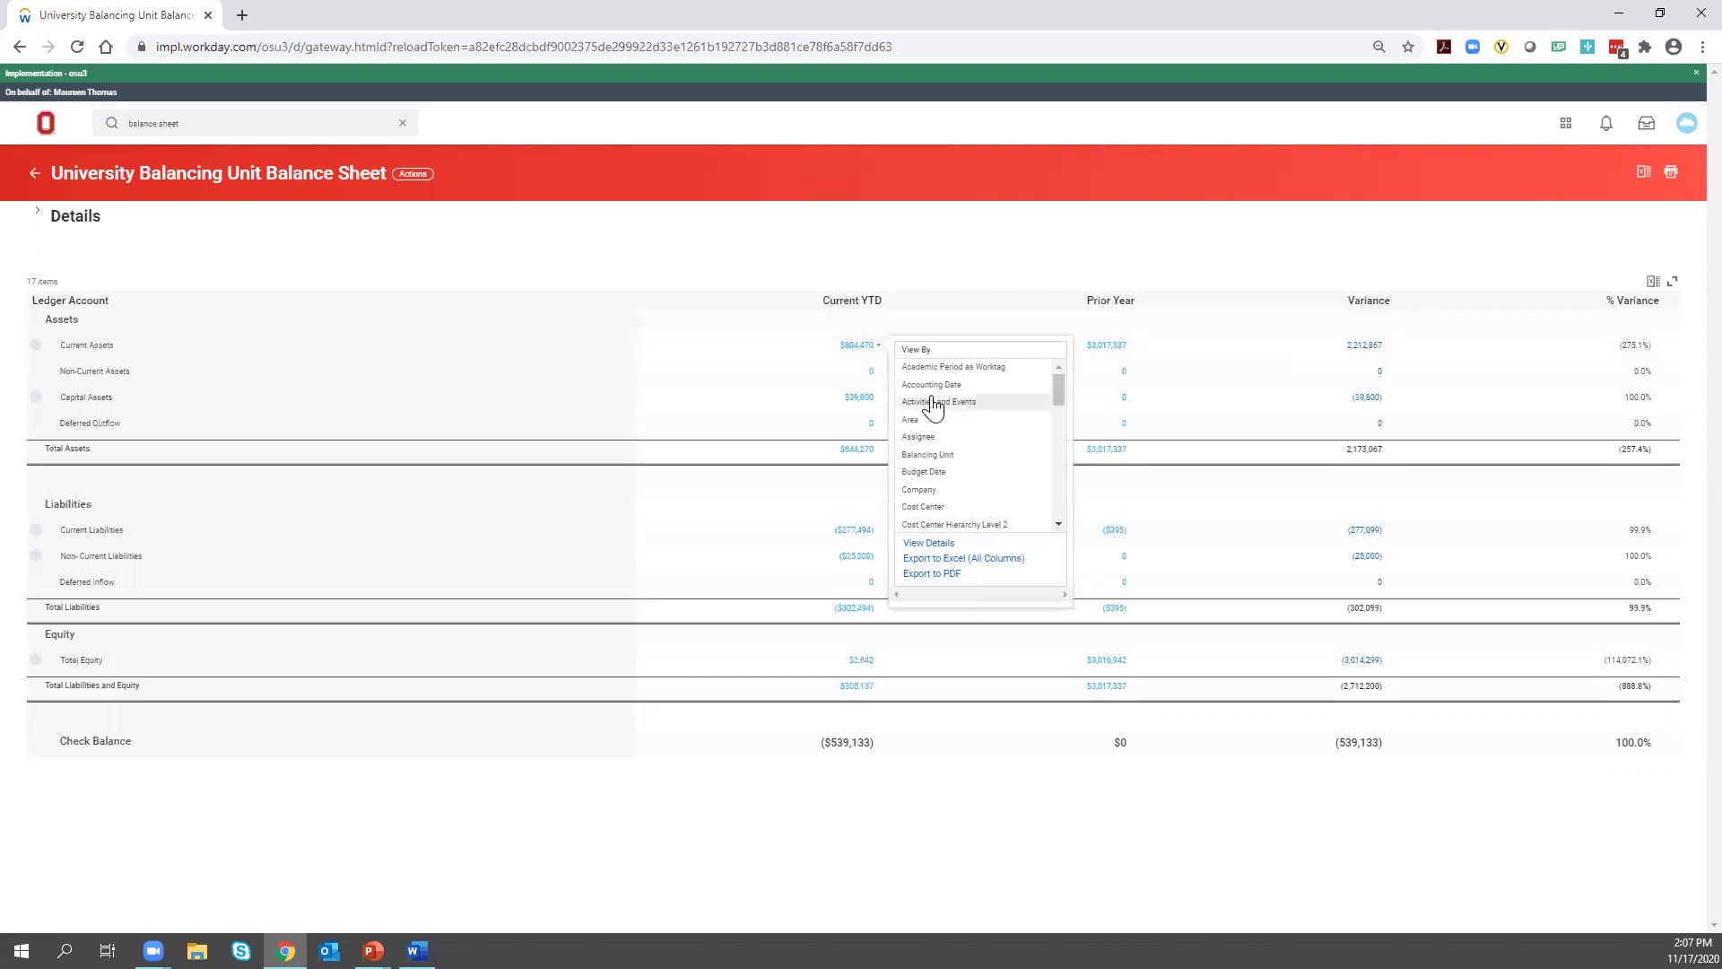
{"action": "left_click", "coordinate": [933, 543]}
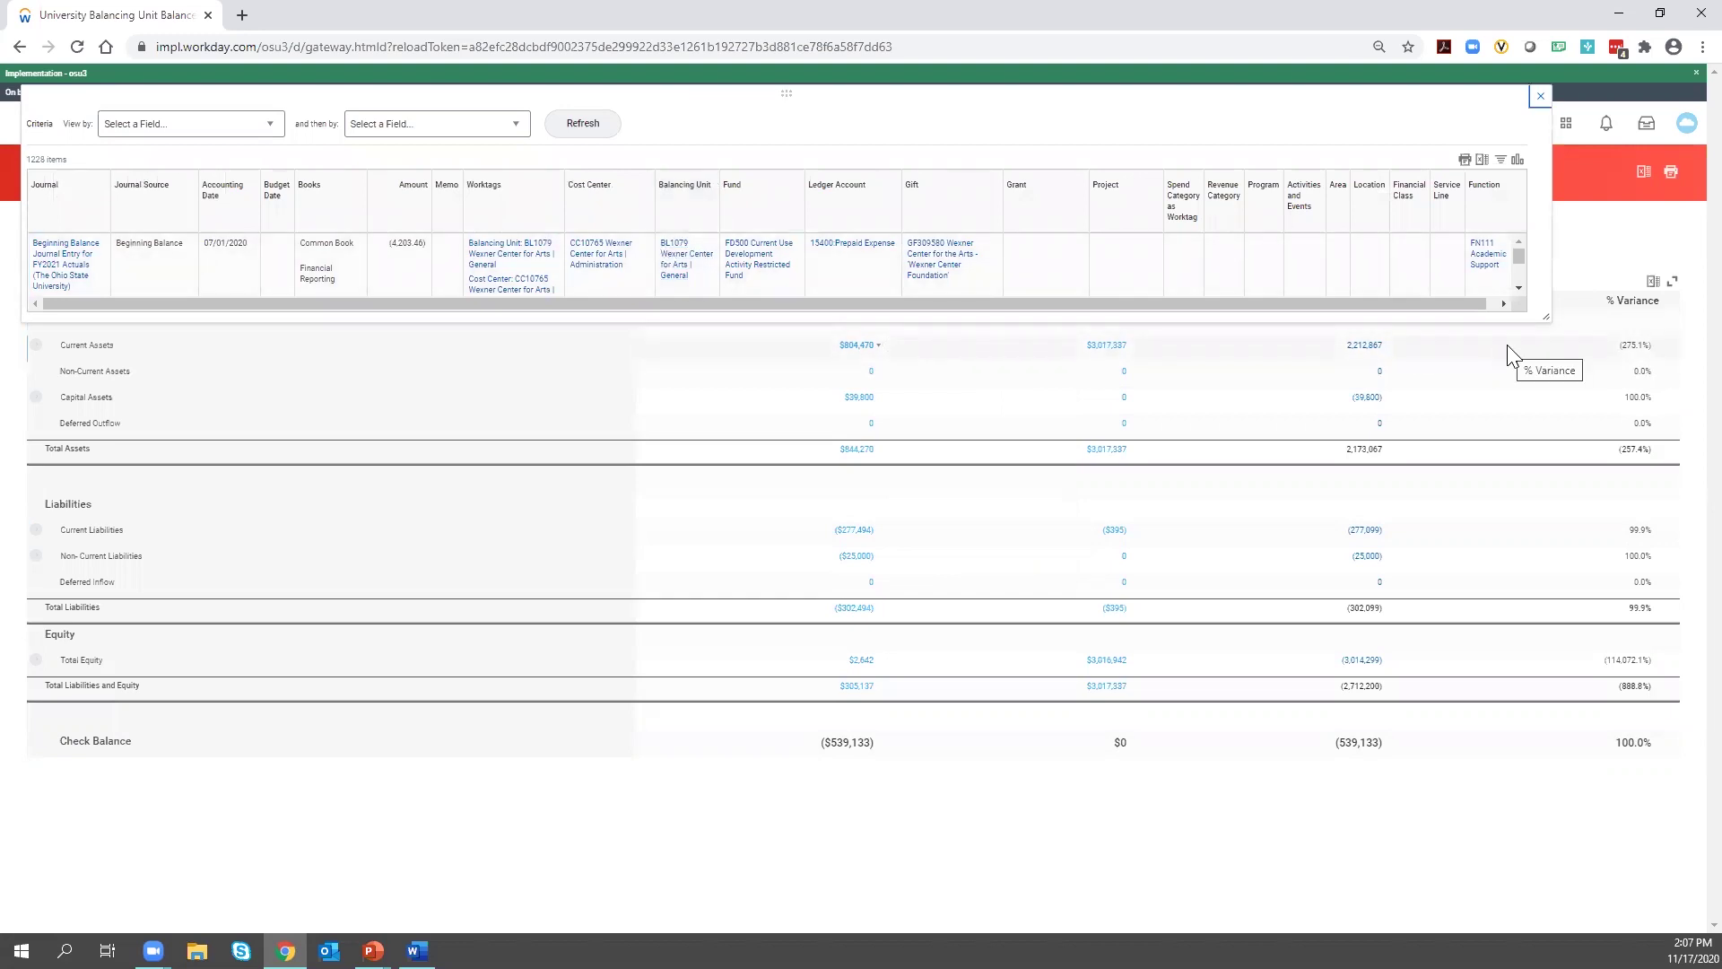
{"action": "left_click", "coordinate": [1536, 96]}
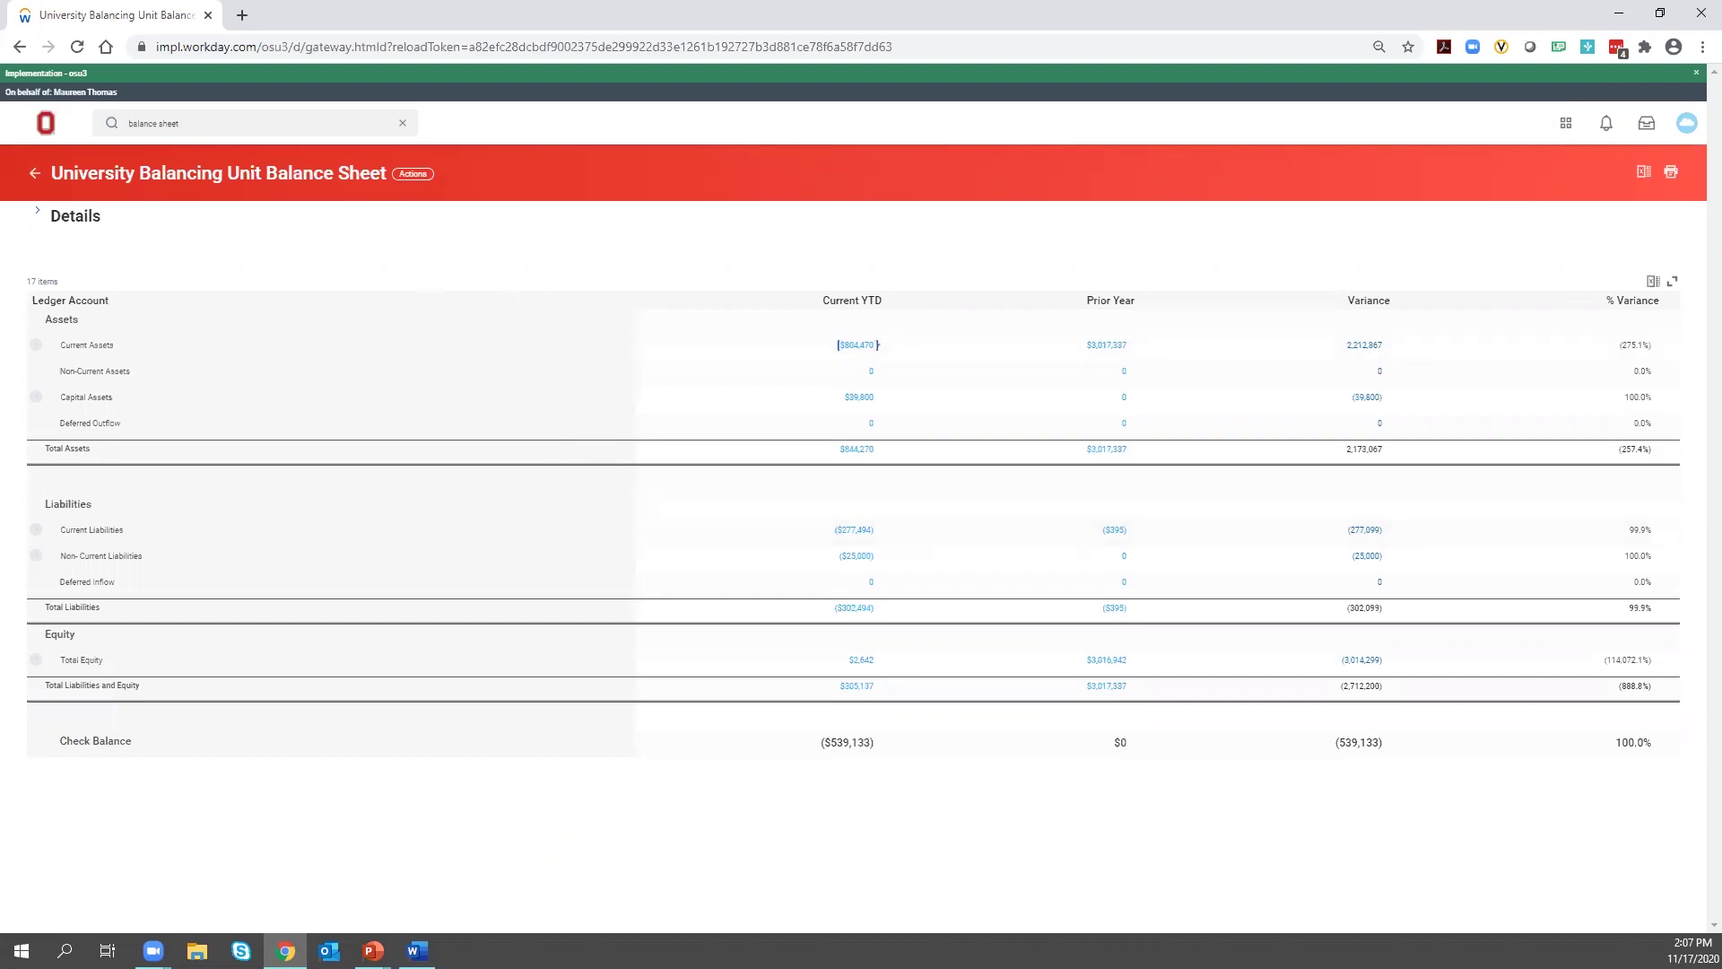
{"action": "left_click", "coordinate": [316, 898]}
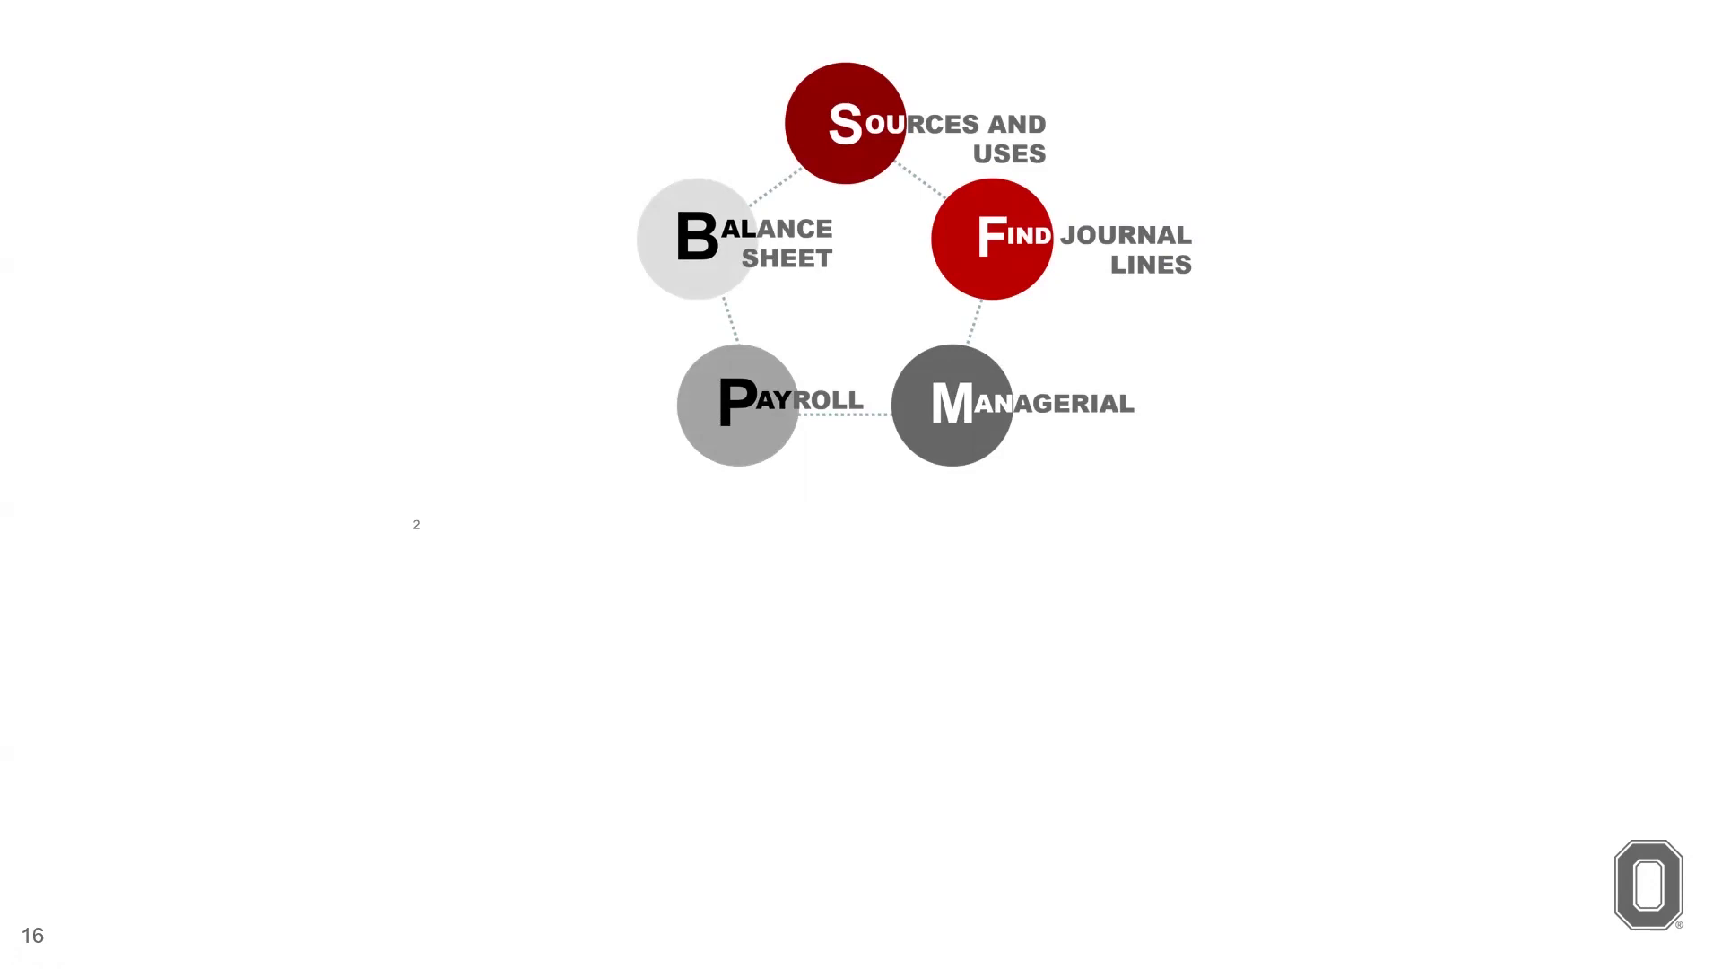
{"action": "left_click", "coordinate": [853, 600]}
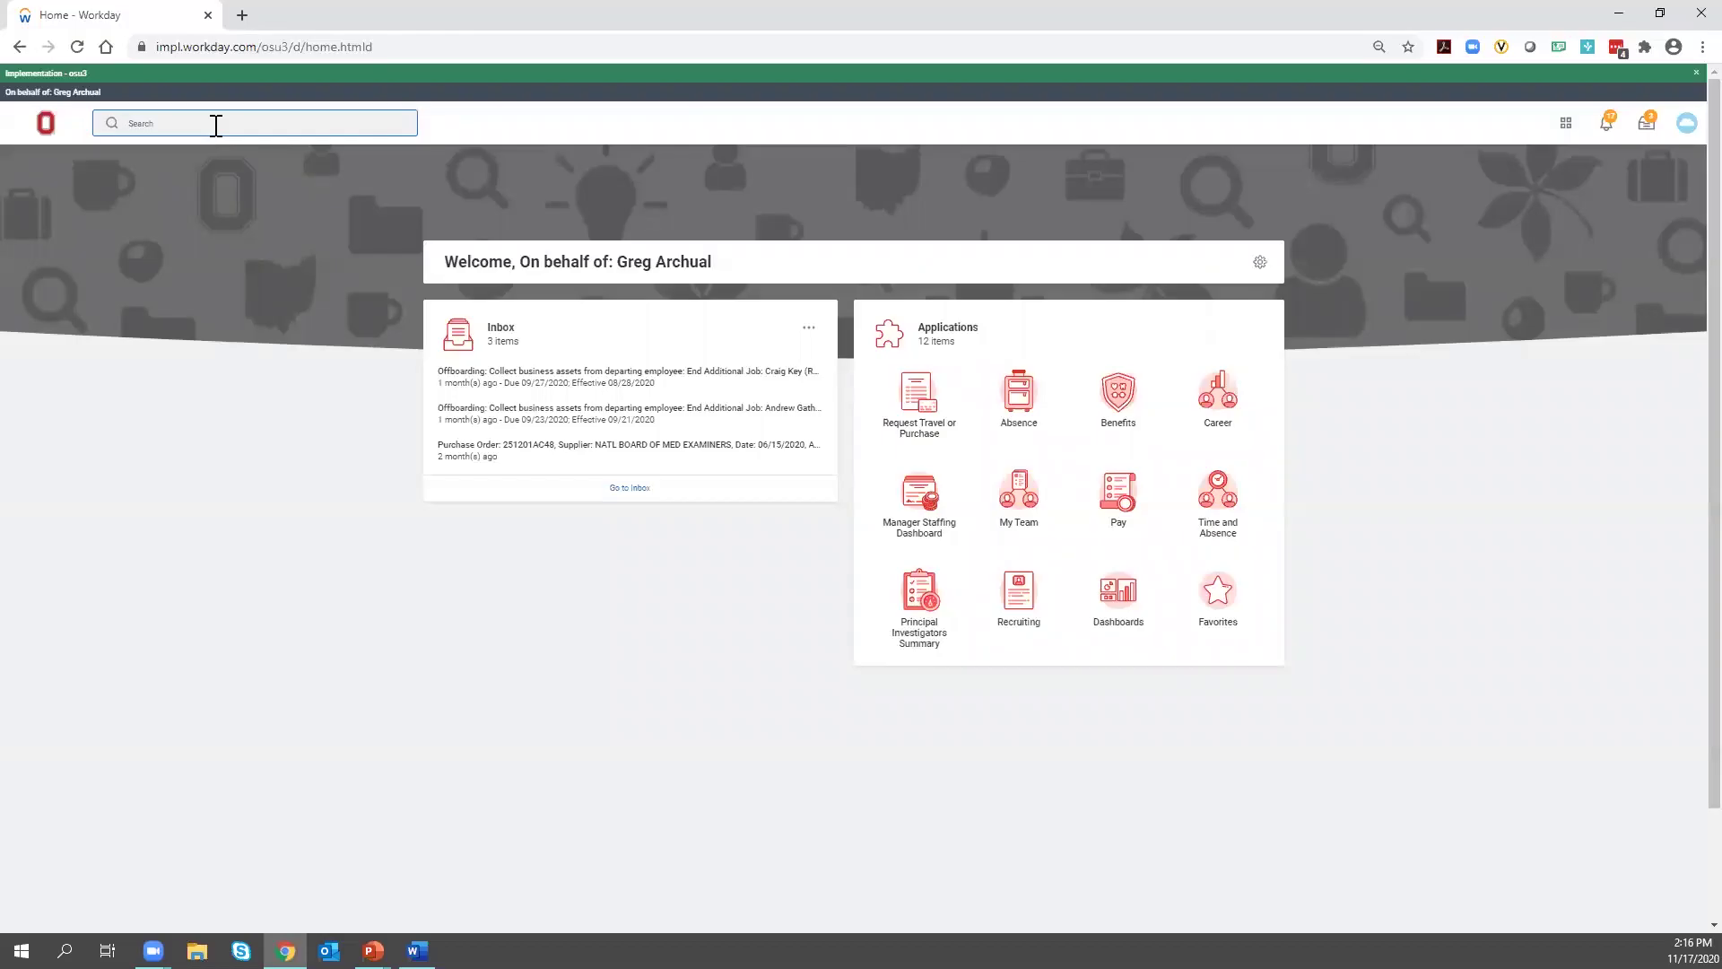
- Search for "managerial" and open the Managerial Gift Report
{"action": "type", "text": "managerial"}
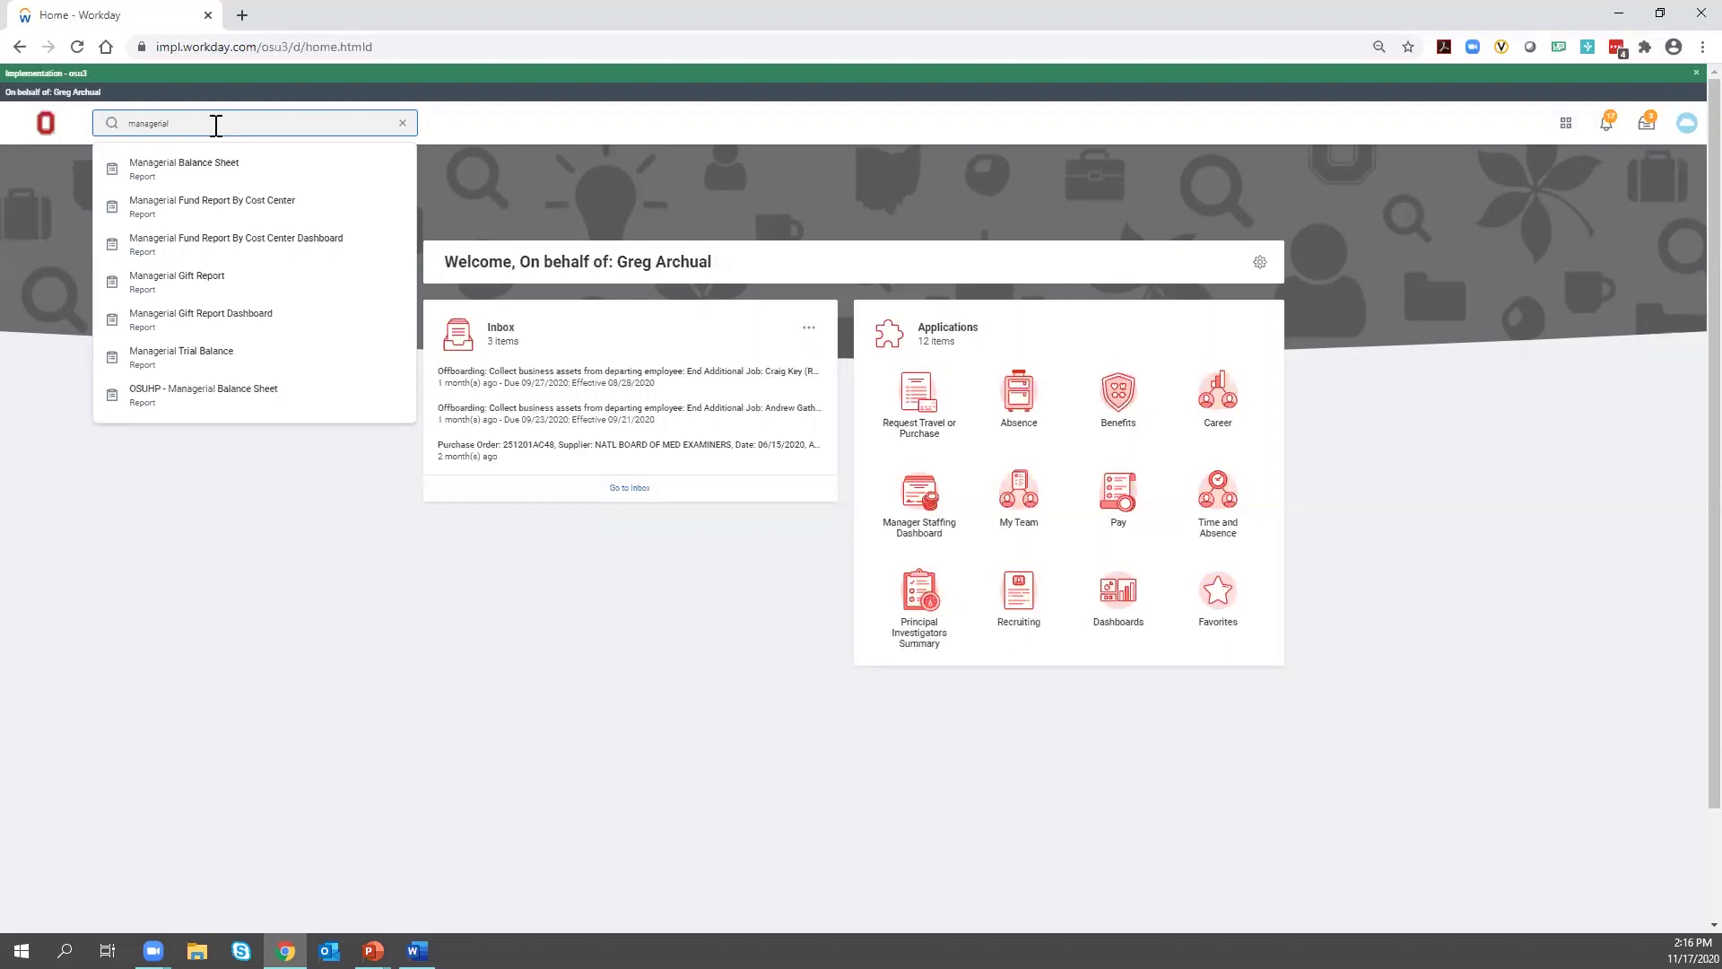
{"action": "left_click", "coordinate": [199, 283]}
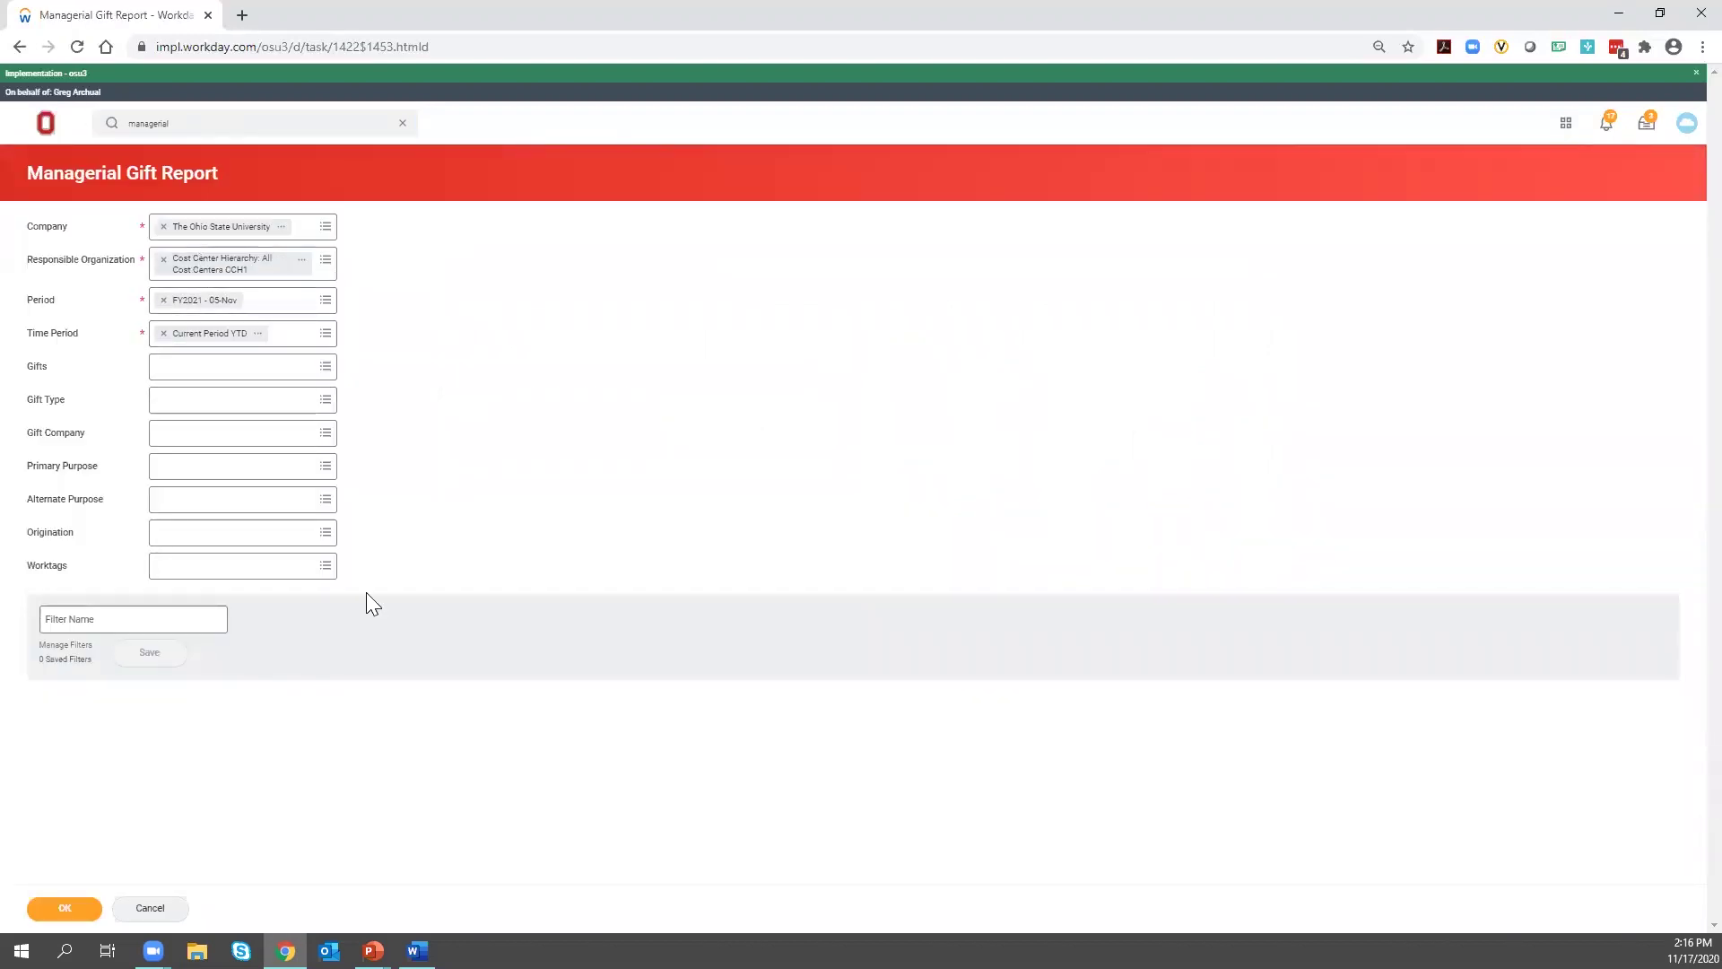
- Replace the Responsible Organization with Cost Center Hierarchy: ALT_HCM_MC College of Medicine
{"action": "left_click", "coordinate": [165, 261]}
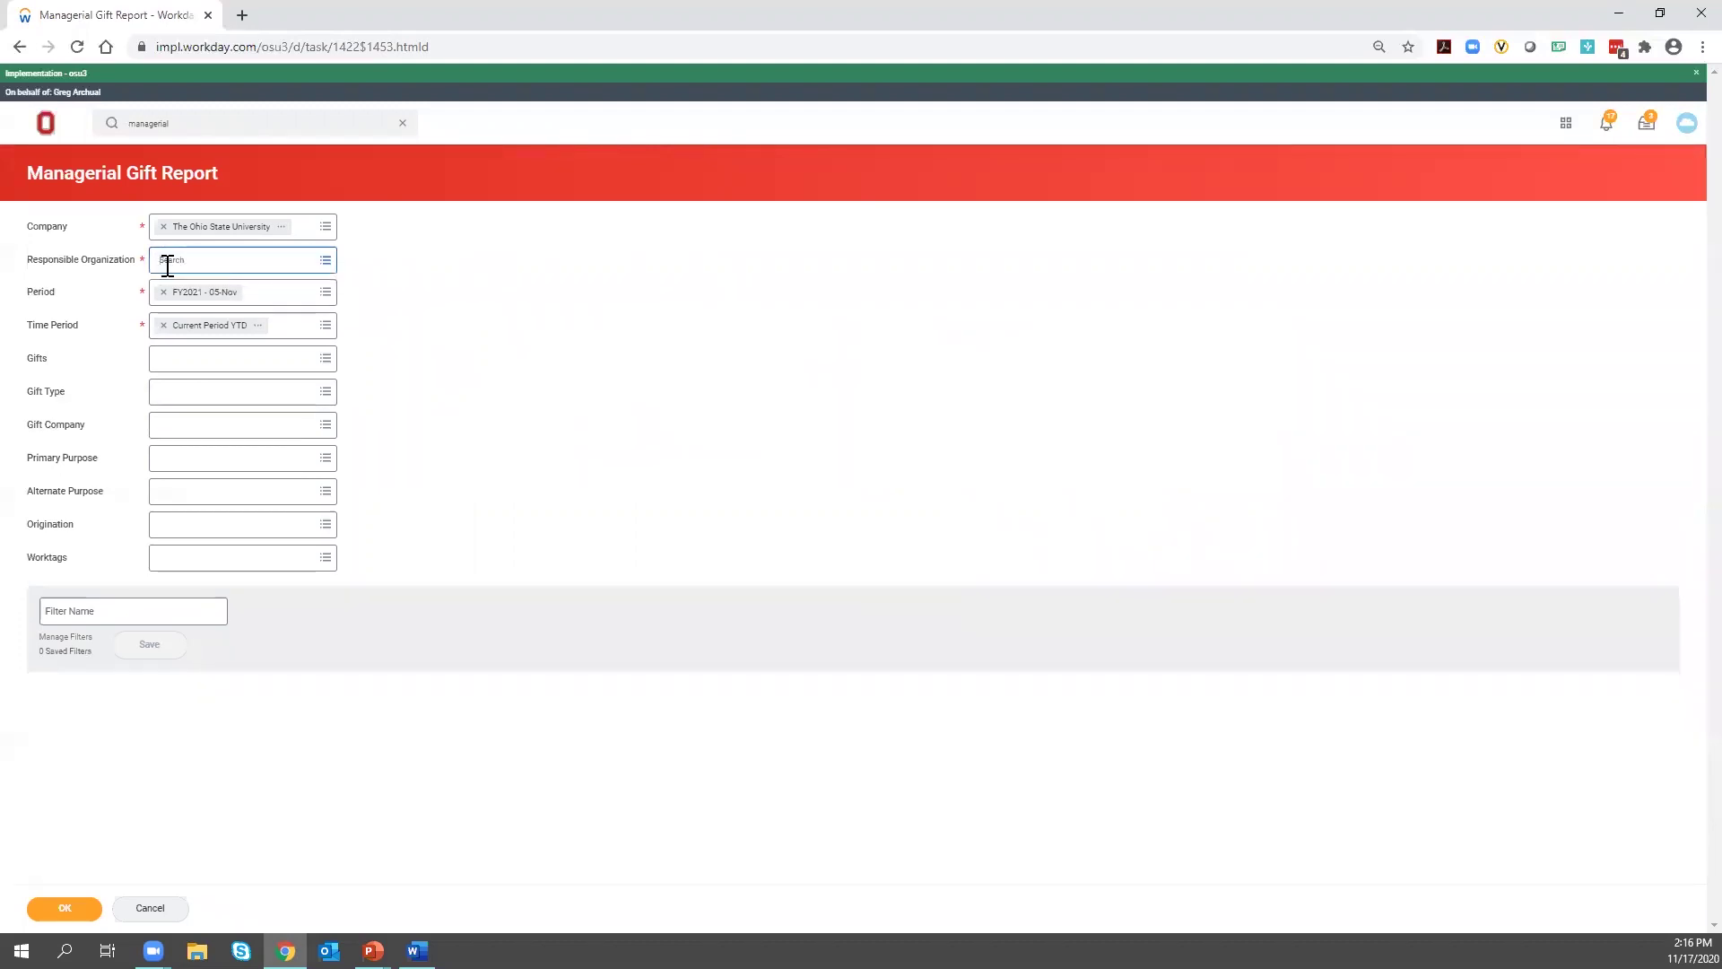
{"action": "type", "text": "AH_HCM_MC College of Medicine"}
{"action": "key", "text": "Return"}
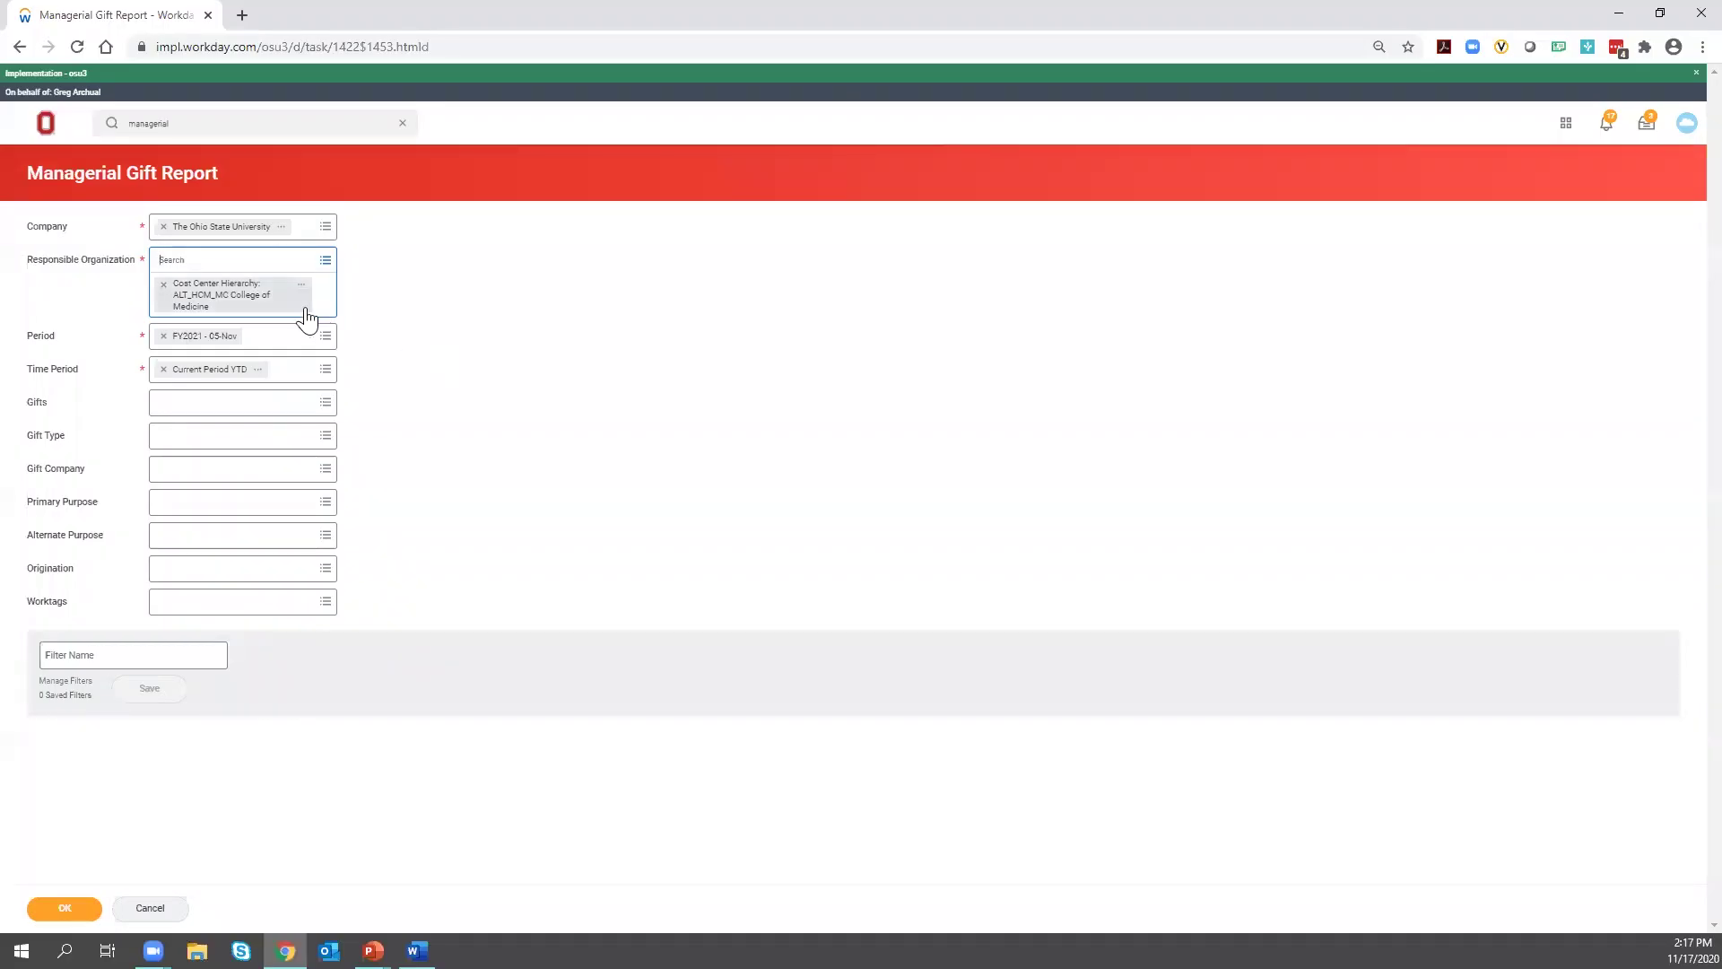
{"action": "left_click", "coordinate": [387, 304]}
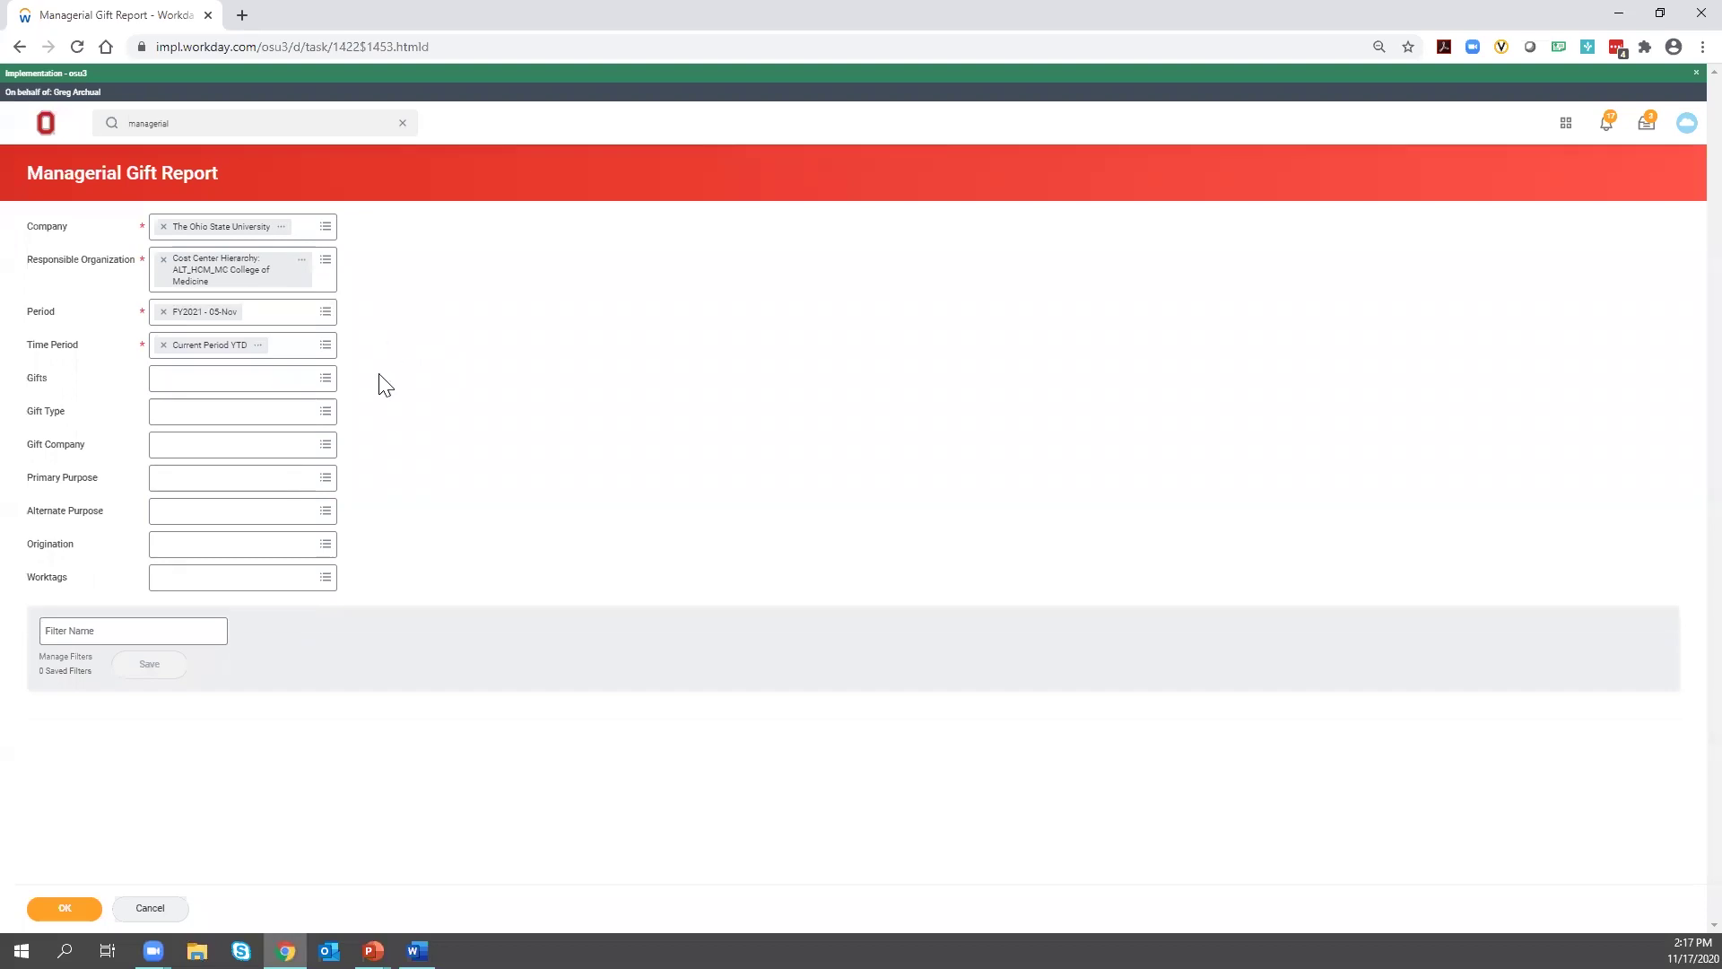
- Run the Managerial Gift Report for the College of Medicine and look through its table of gifts
{"action": "left_click", "coordinate": [79, 912]}
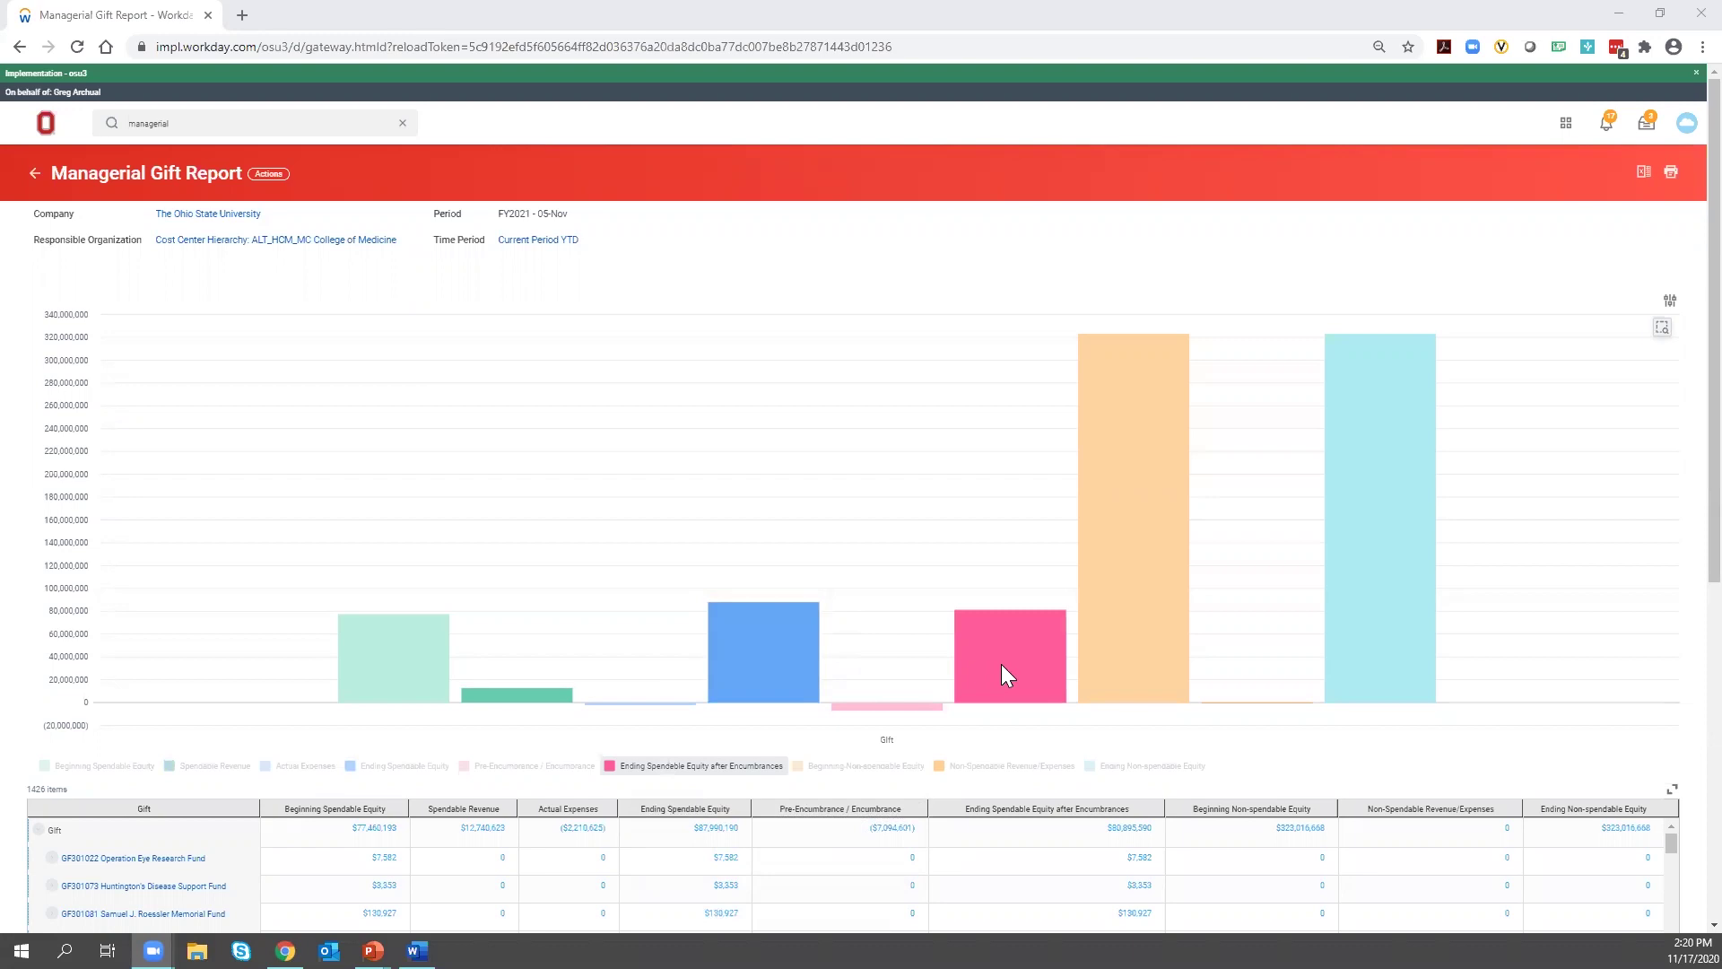
{"action": "scroll", "coordinate": [778, 859], "scroll_direction": "down", "scroll_amount": 1}
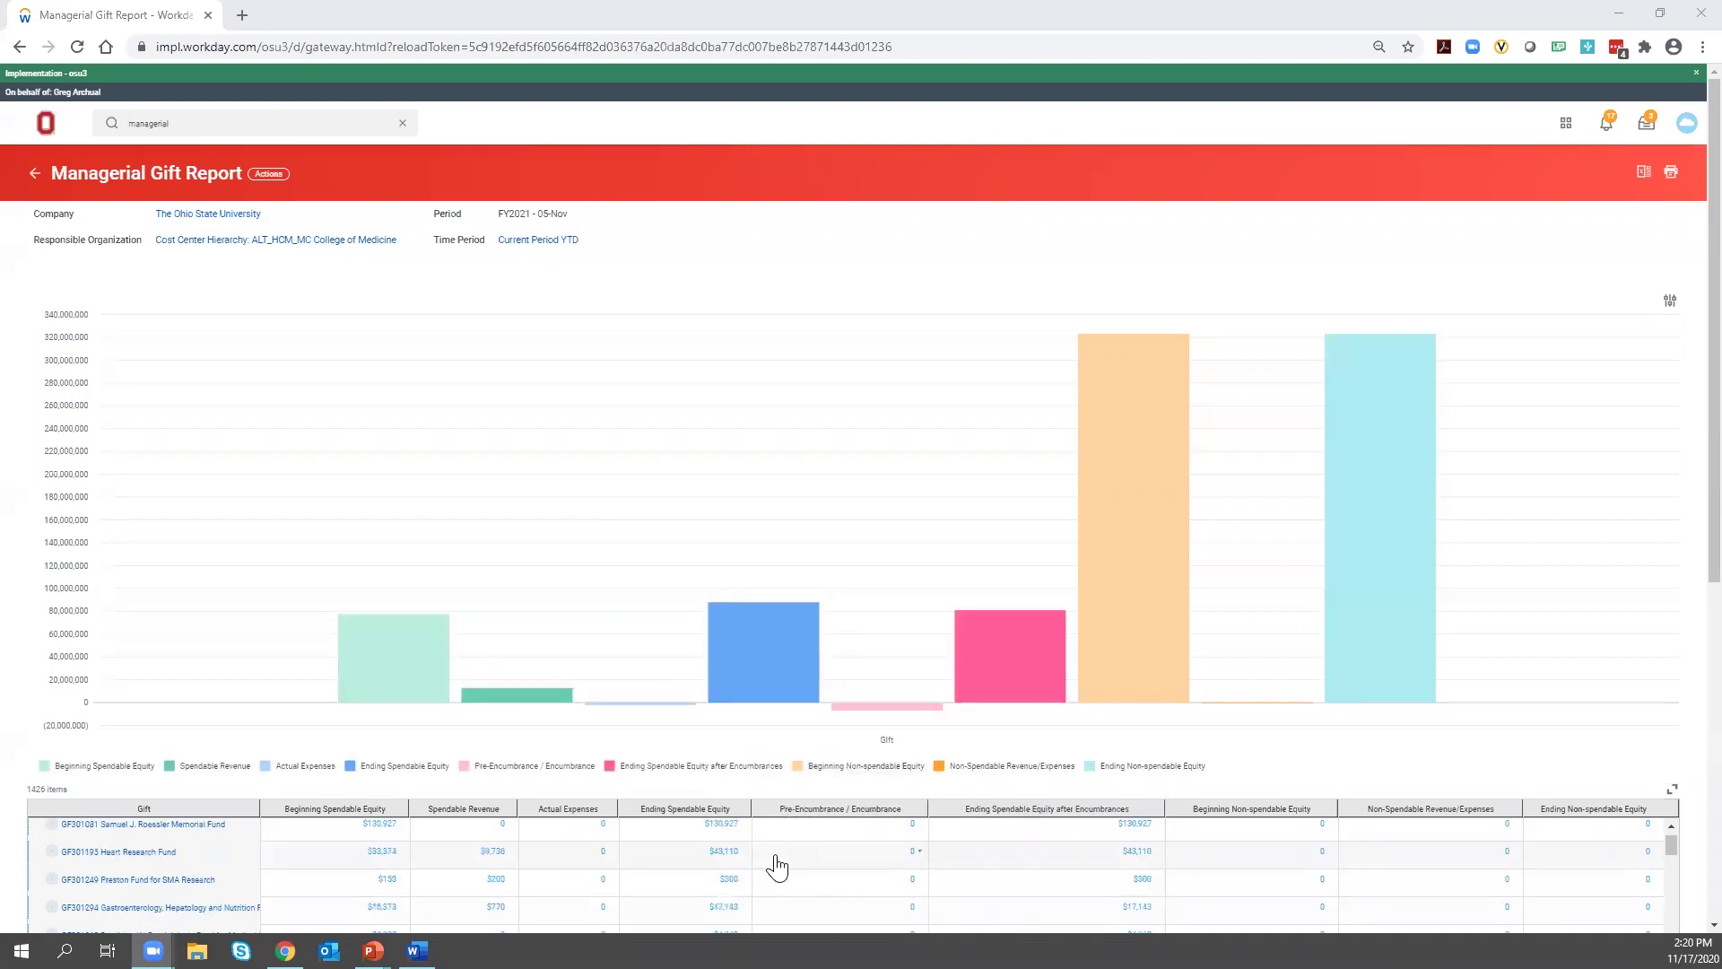
{"action": "scroll", "coordinate": [777, 866], "scroll_direction": "down", "scroll_amount": 3}
{"action": "scroll", "coordinate": [780, 891], "scroll_direction": "up", "scroll_amount": 4}
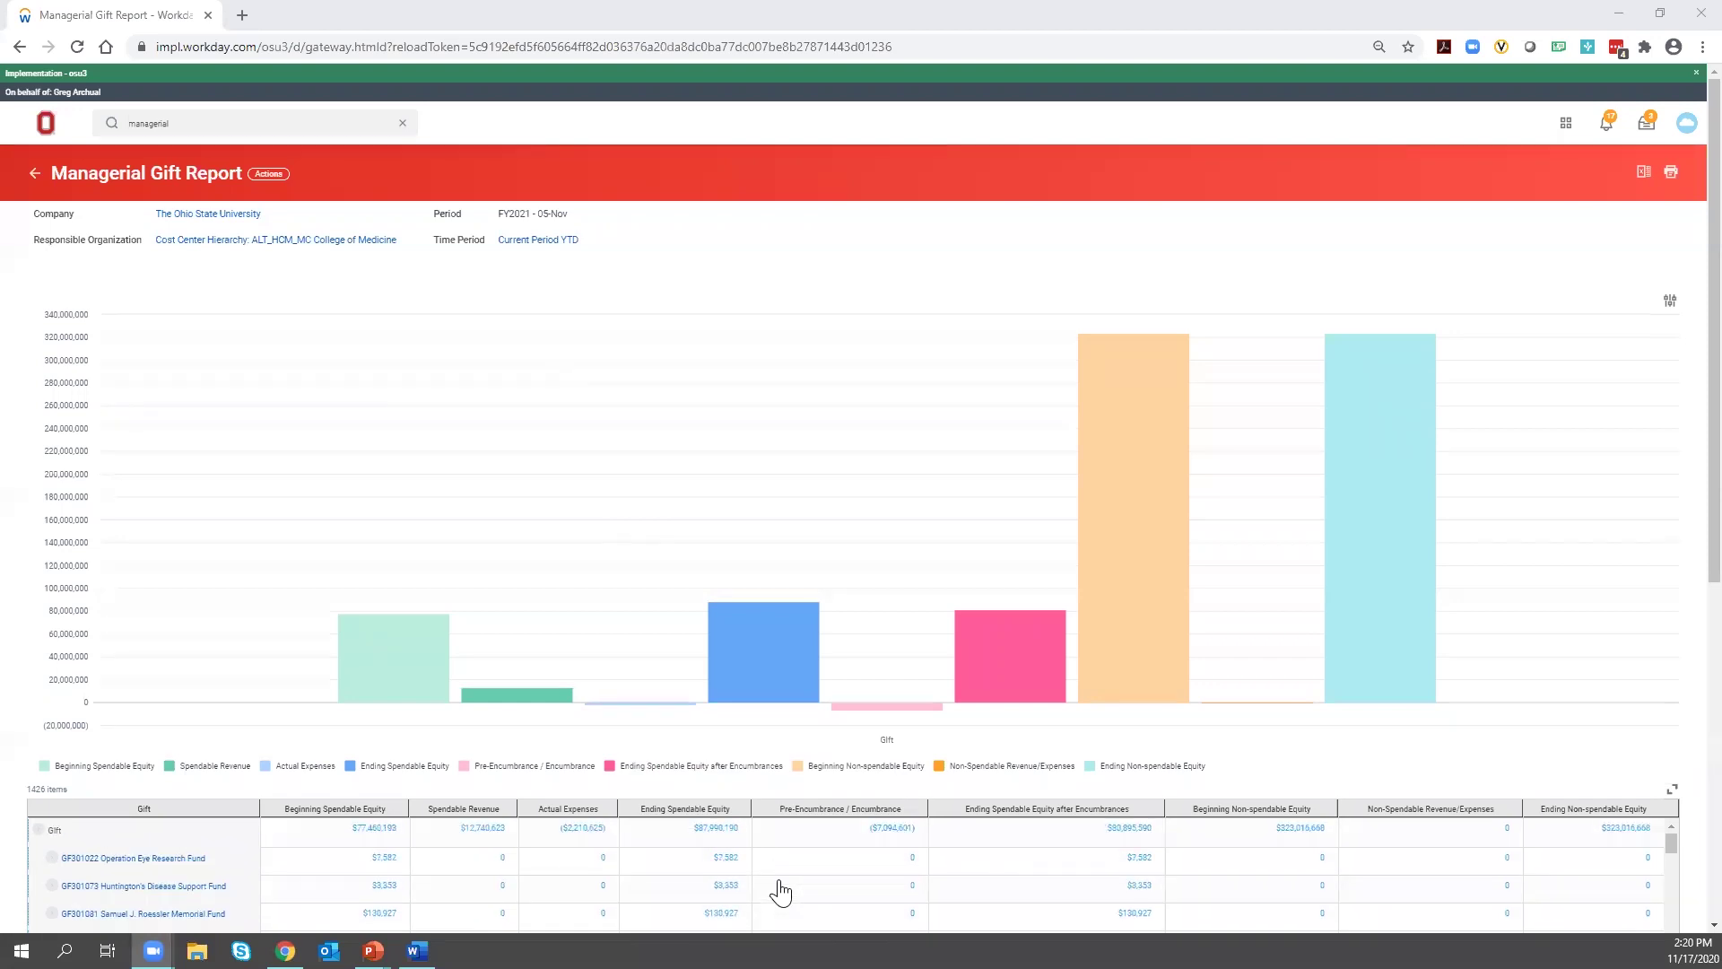
- Break down the total Ending Spendable Equity for all gifts by Assignee and enlarge the details window
{"action": "left_click", "coordinate": [744, 832]}
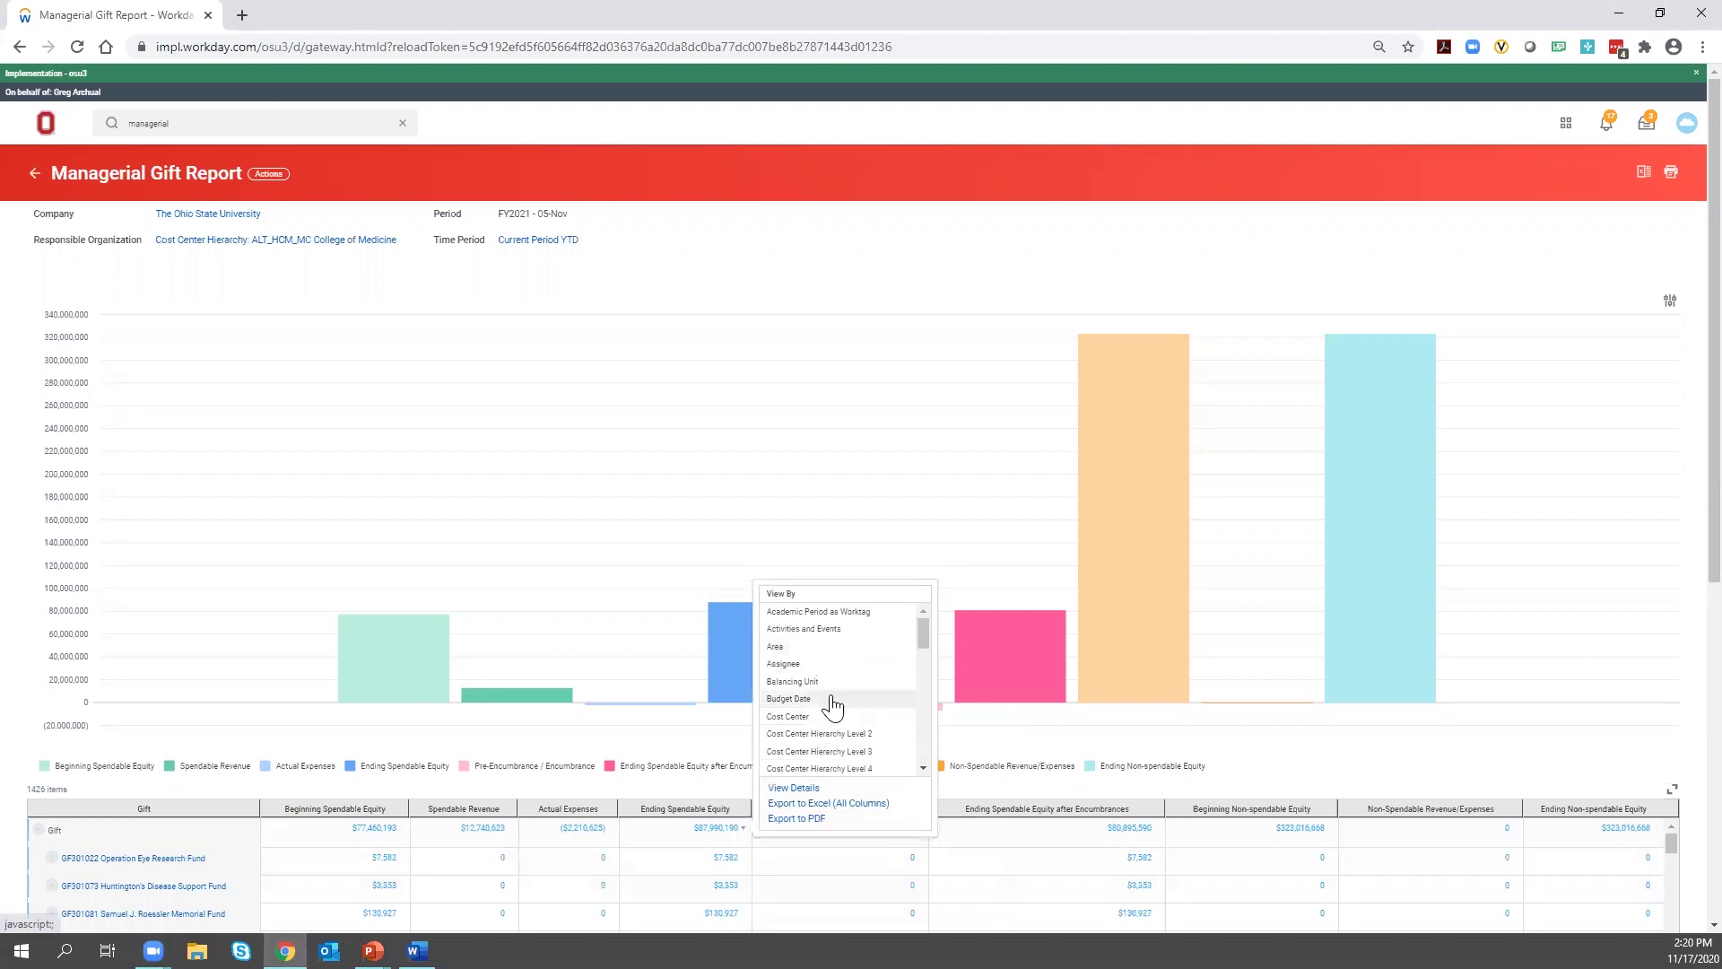
{"action": "left_click", "coordinate": [832, 664]}
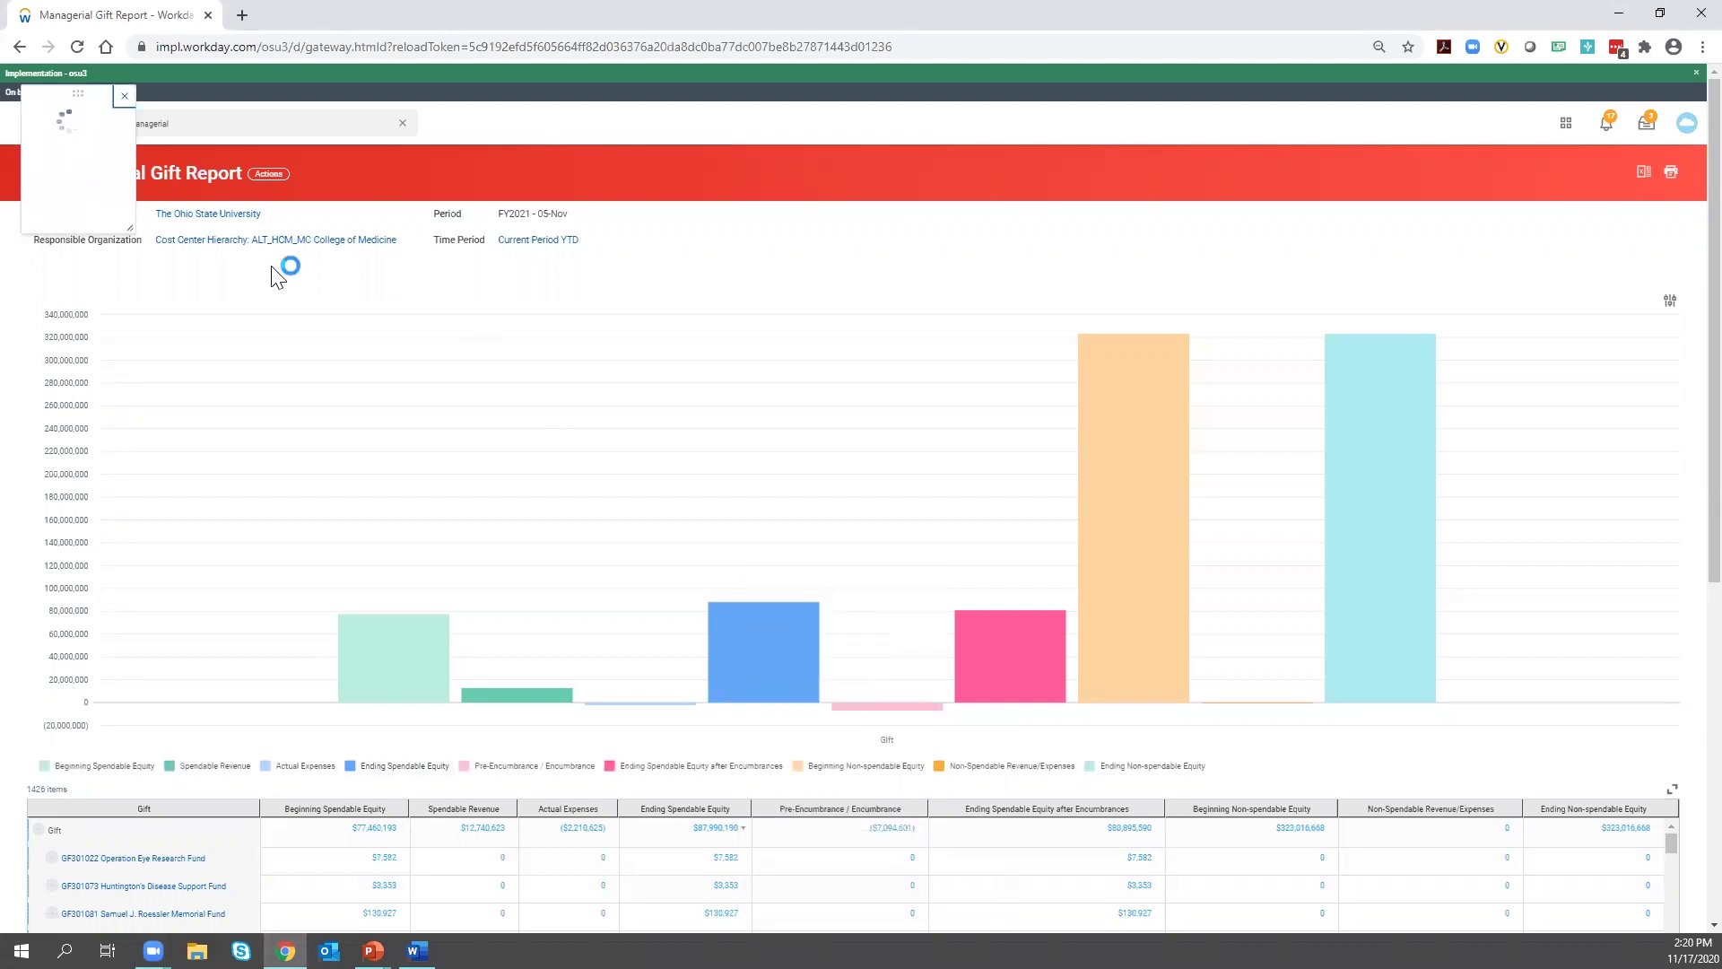
{"action": "left_click_drag", "start_coordinate": [677, 315], "coordinate": [825, 609]}
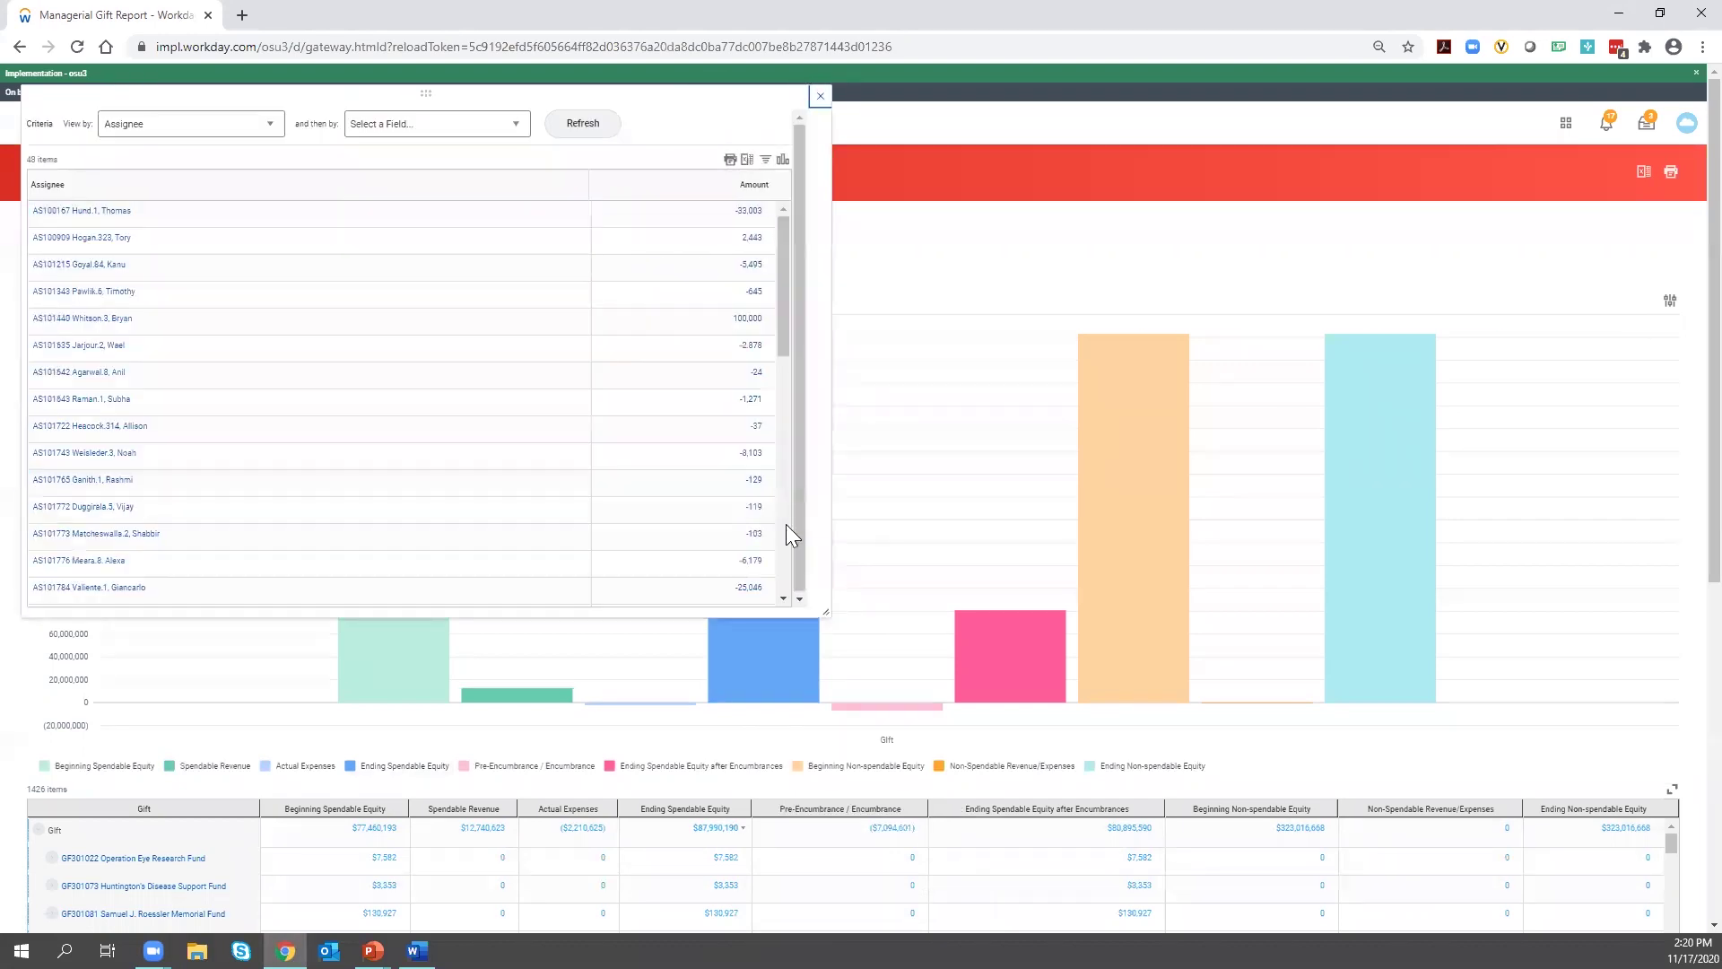
- Look through the list of assignees and their amounts in the Ending Spendable Equity breakdown
{"action": "left_click", "coordinate": [782, 599]}
{"action": "left_click", "coordinate": [782, 600]}
{"action": "left_click", "coordinate": [782, 599]}
{"action": "left_click", "coordinate": [782, 599]}
{"action": "left_click", "coordinate": [782, 599]}
{"action": "left_click", "coordinate": [782, 600]}
{"action": "left_click", "coordinate": [782, 599]}
{"action": "left_click", "coordinate": [782, 599]}
{"action": "left_click", "coordinate": [782, 599]}
{"action": "left_click", "coordinate": [782, 599]}
{"action": "left_click", "coordinate": [782, 599]}
{"action": "left_click", "coordinate": [782, 599]}
{"action": "left_click", "coordinate": [782, 599]}
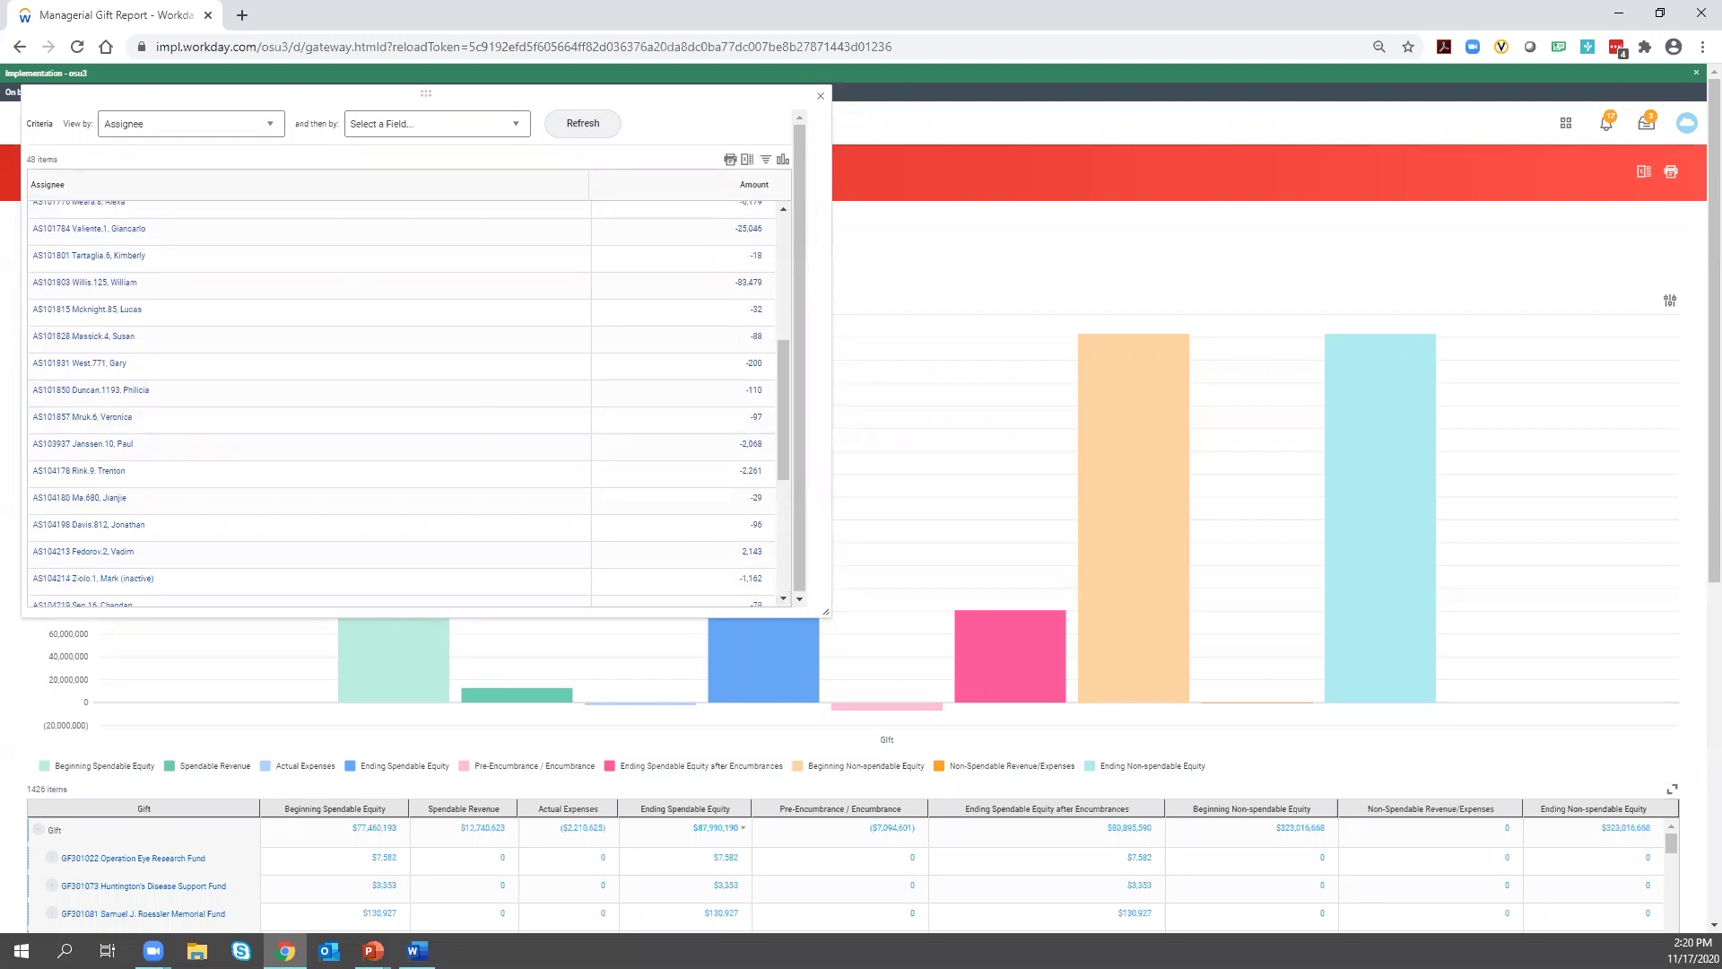
- Switch to the PowerPoint slide show and advance to the Payroll reports slide
{"action": "key", "text": "alt+Tab"}
{"action": "key", "text": "Right"}
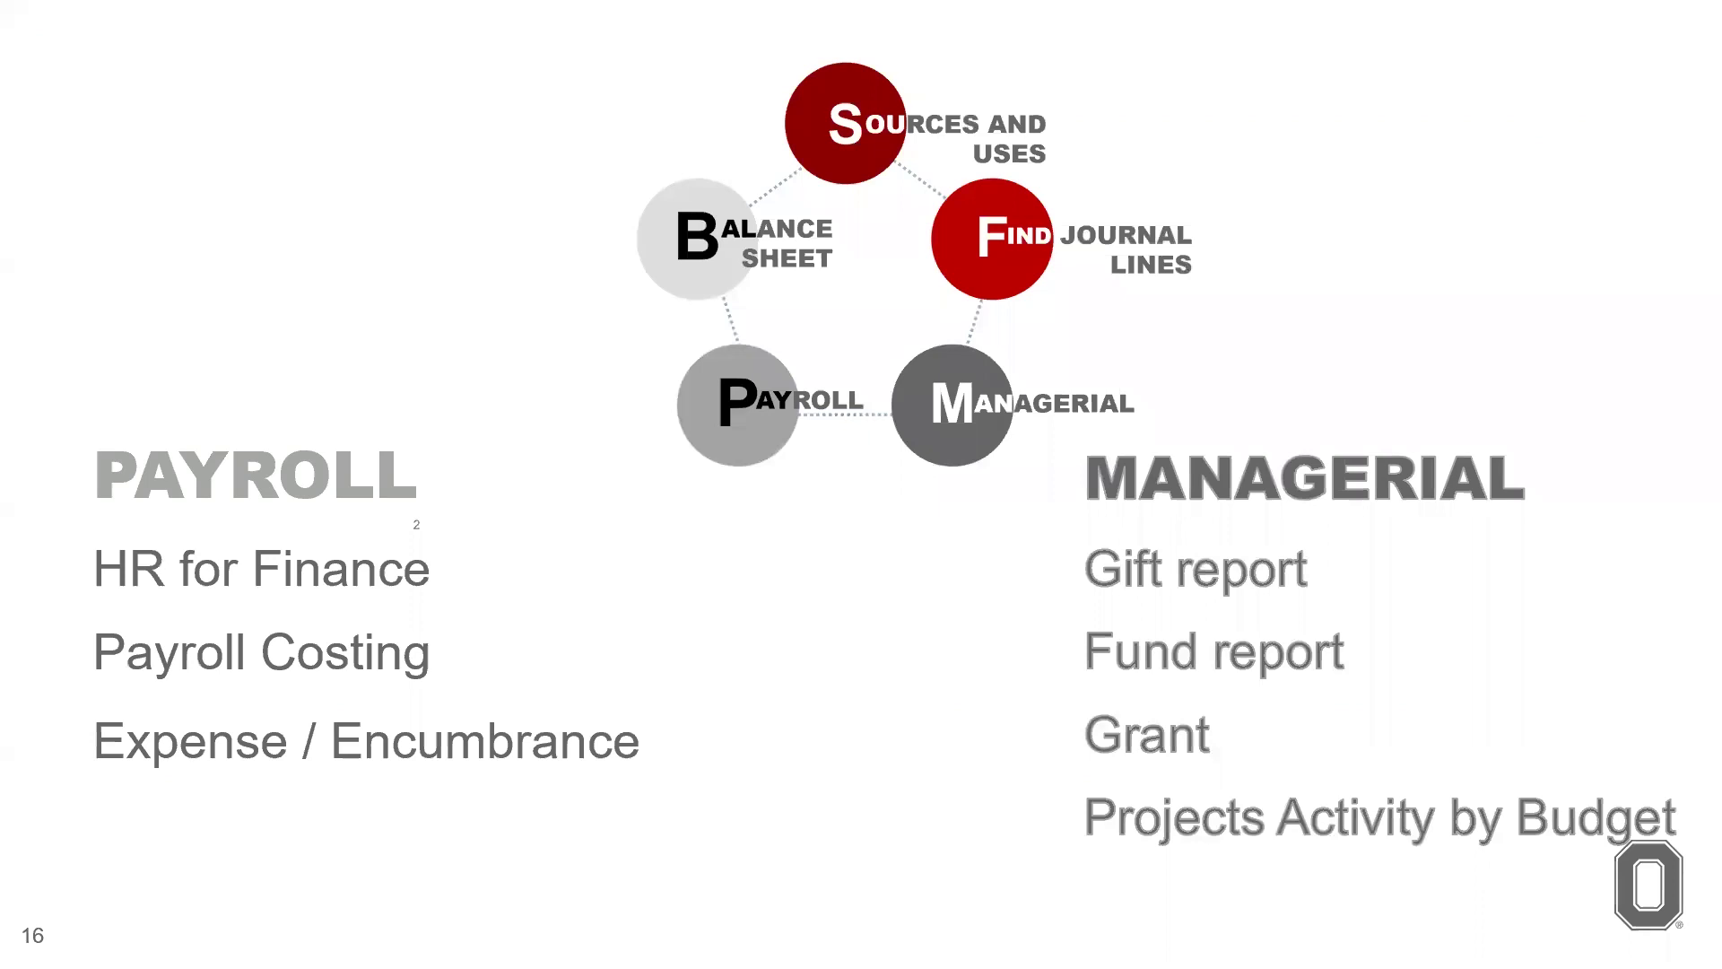
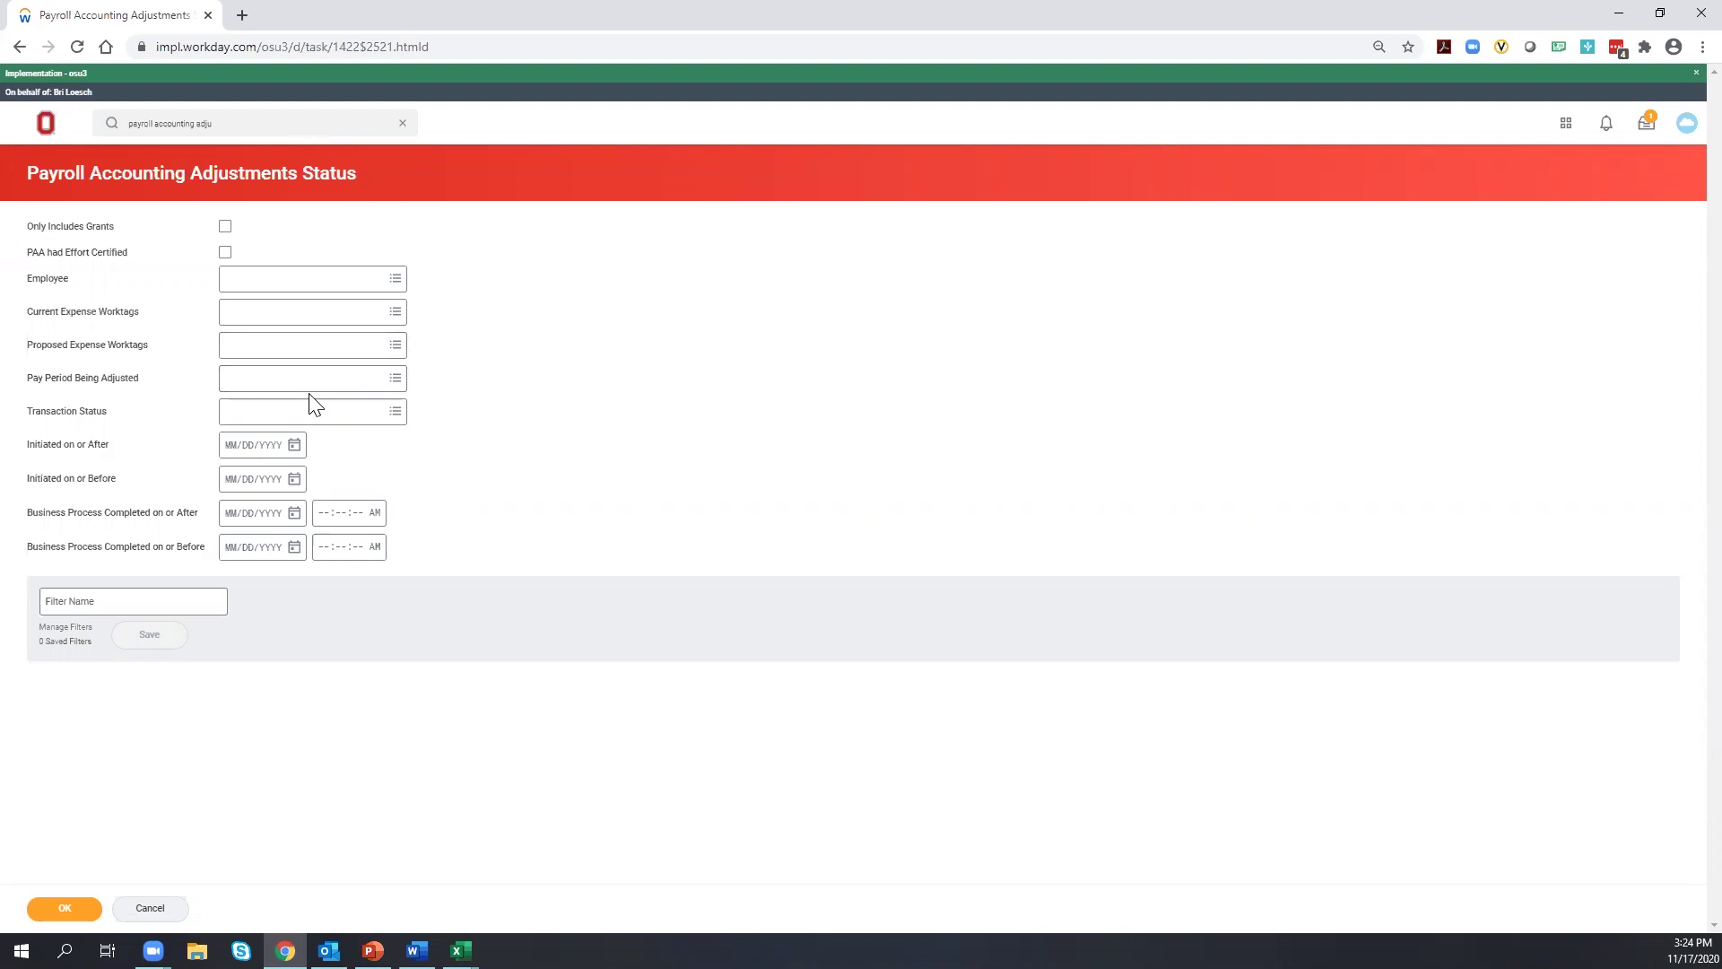
- Set the Proposed Expense Worktags of the Payroll Accounting Adjustments Status report to CC13088 Nursing | College Administration
{"action": "left_click", "coordinate": [267, 342]}
{"action": "left_click", "coordinate": [267, 340]}
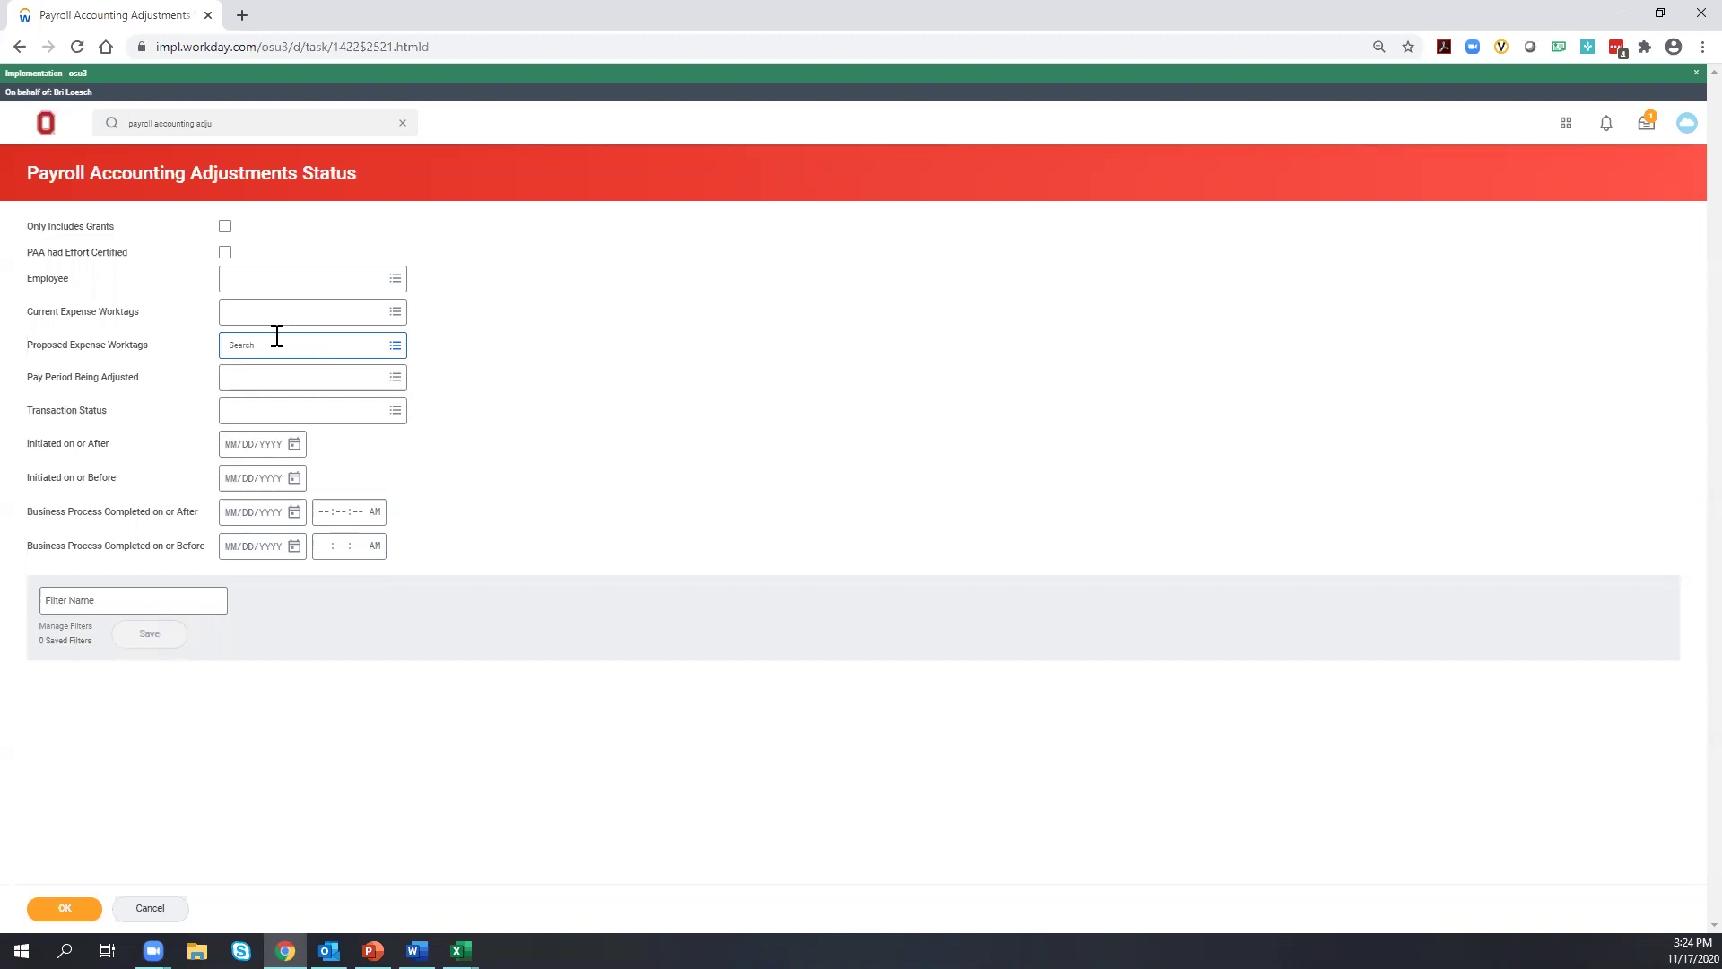
{"action": "type", "text": "cc13088"}
{"action": "key", "text": "Return"}
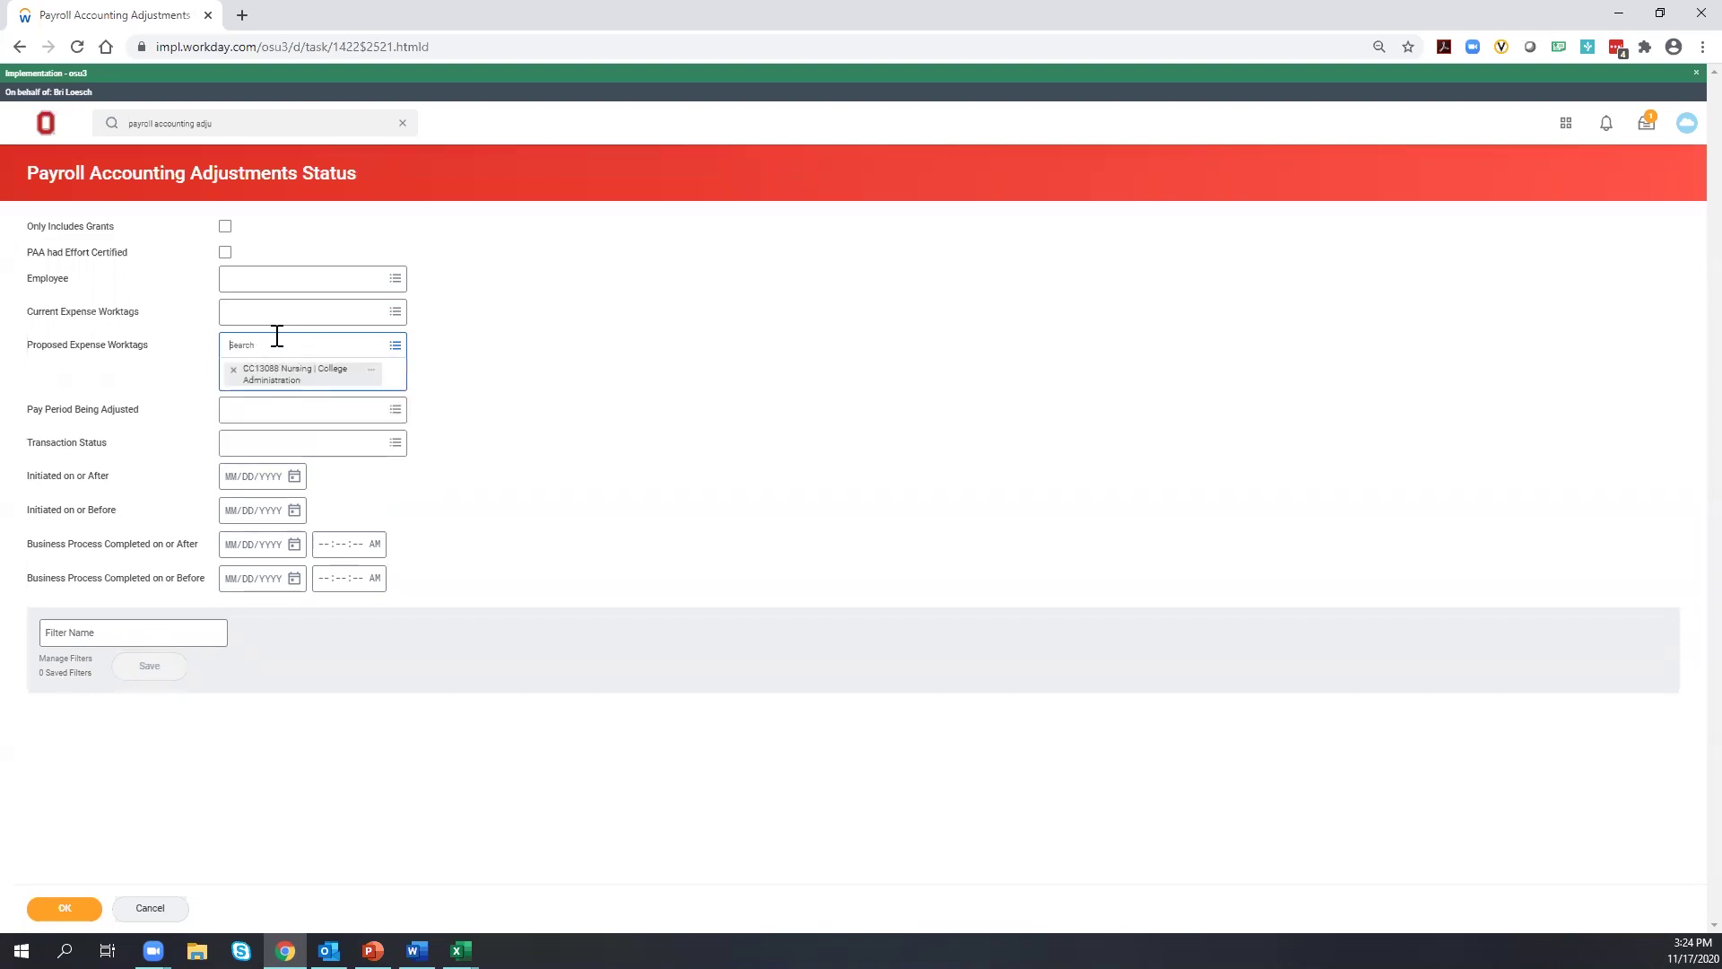
- Set the Transaction Status to In Progress and run the Payroll Accounting Adjustments Status report
{"action": "left_click", "coordinate": [279, 450]}
{"action": "left_click", "coordinate": [260, 463]}
{"action": "left_click", "coordinate": [473, 425]}
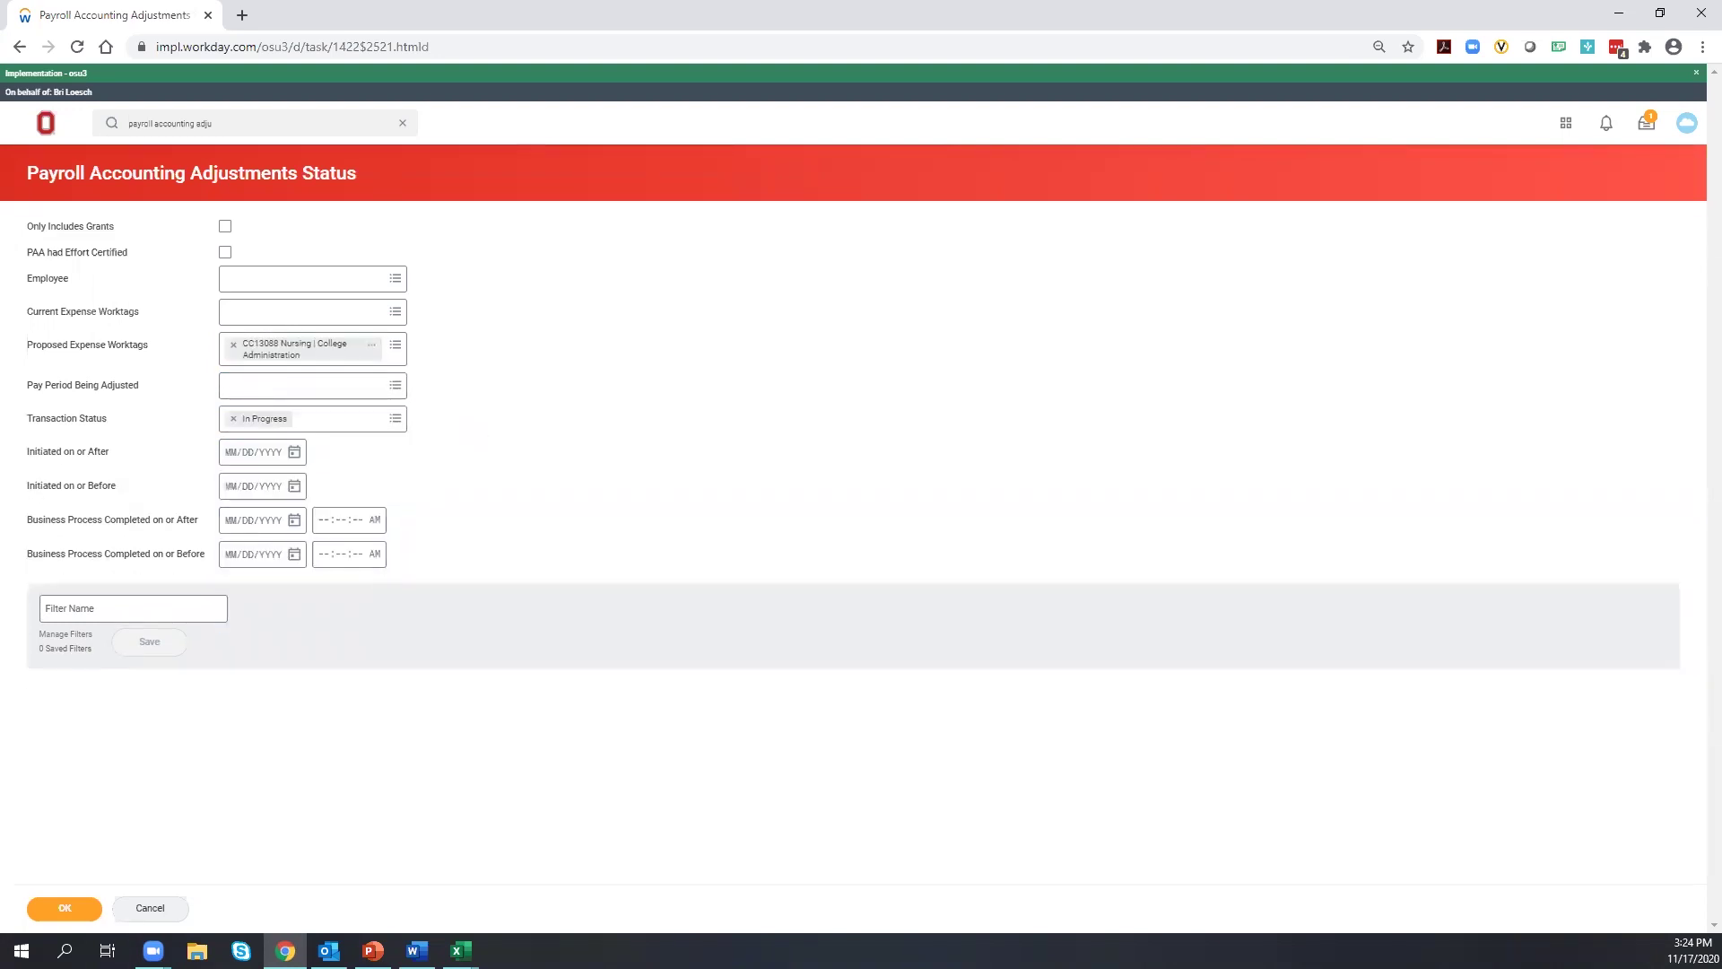
{"action": "left_click", "coordinate": [95, 913]}
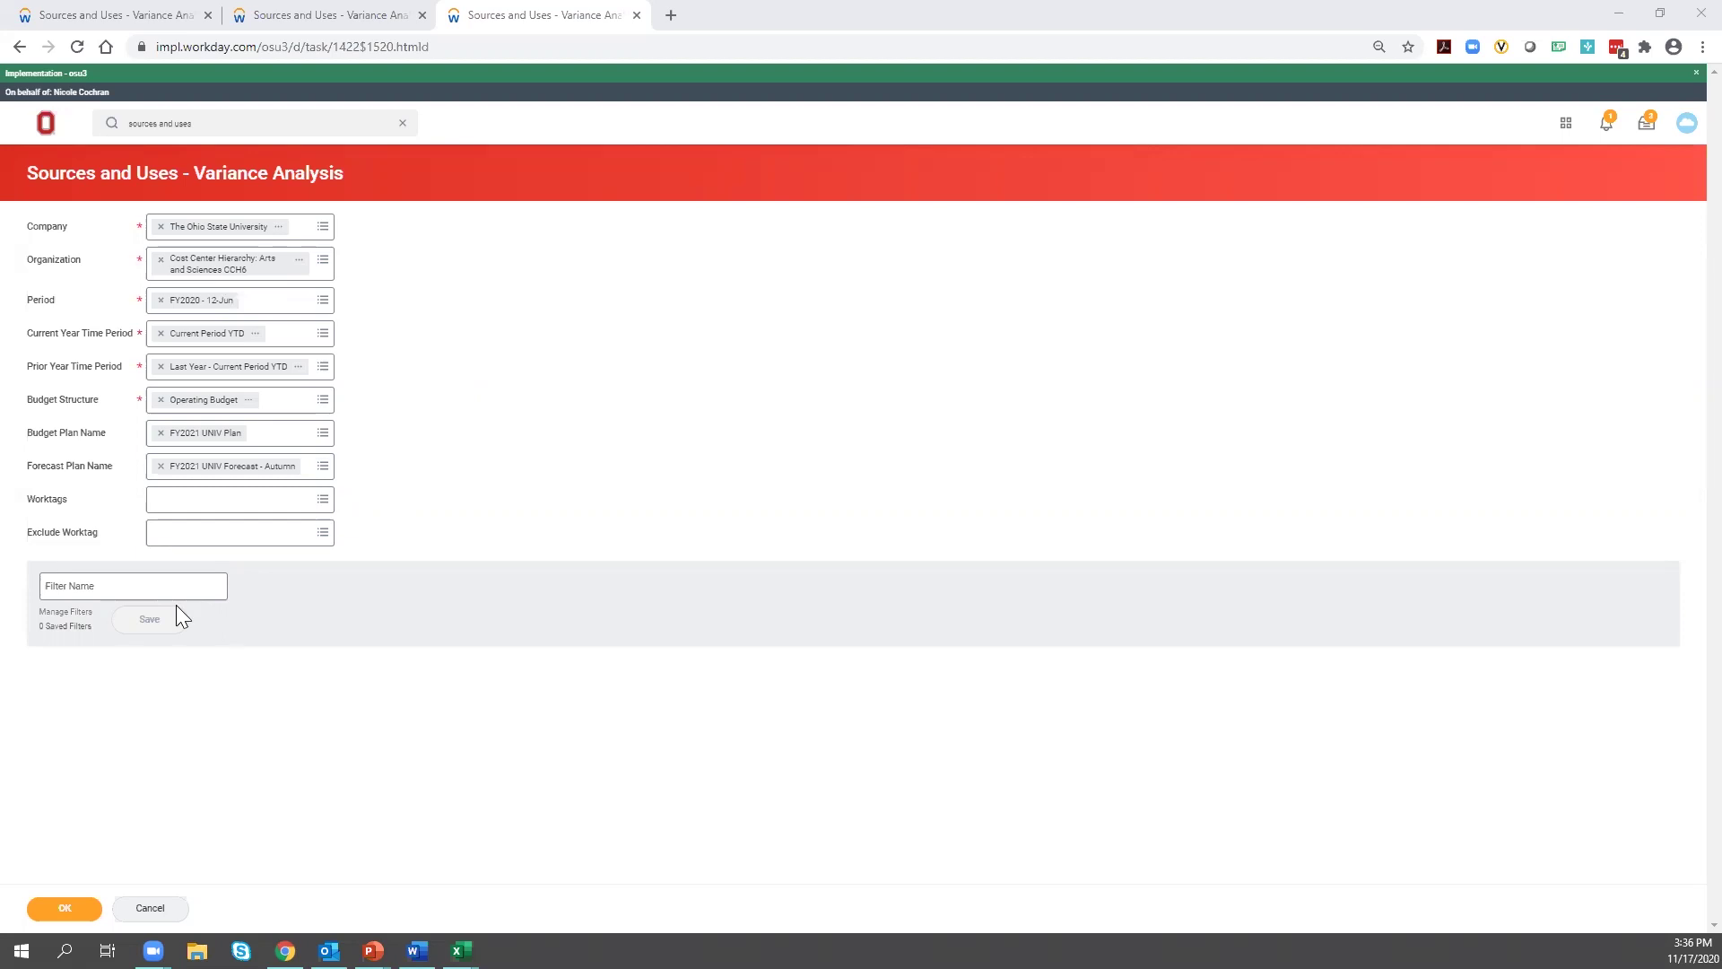
- Save the current Sources and Uses - Variance Analysis criteria as a filter named "CCH6 sources and uses"
{"action": "left_click", "coordinate": [46, 587]}
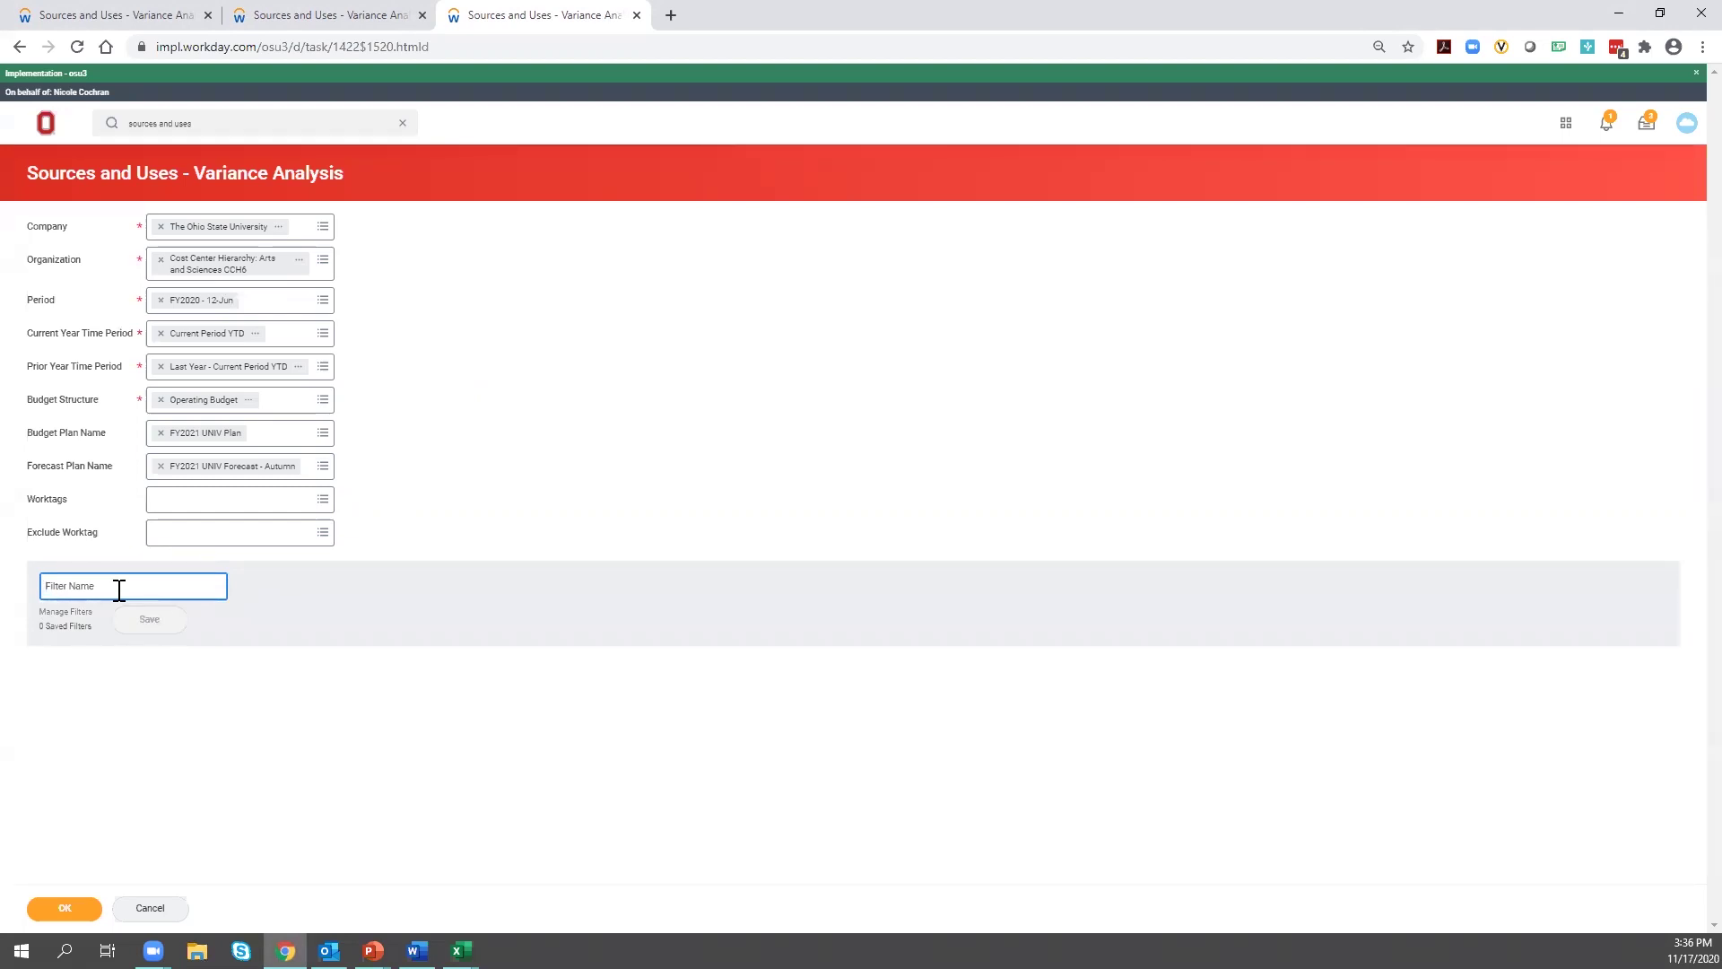
{"action": "type", "text": "CCH"}
{"action": "type", "text": "6 sources and uses"}
{"action": "left_click", "coordinate": [152, 621]}
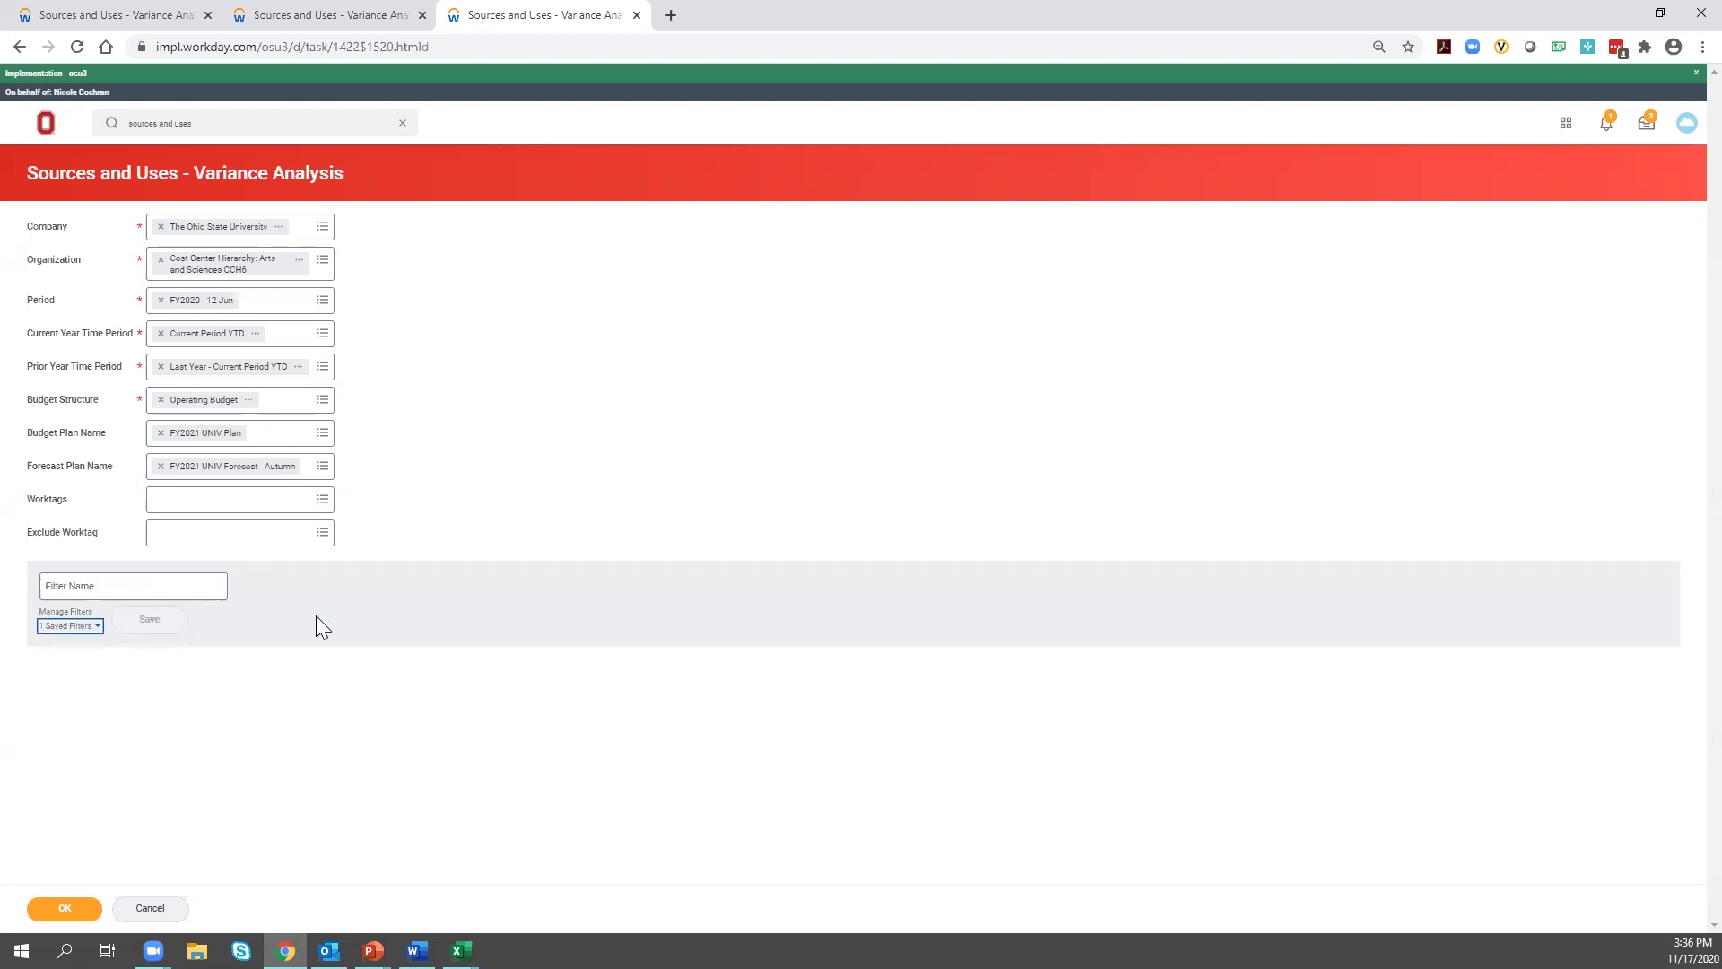
- Edit the saved filter CCH6 sources and uses, replacing its Period with the last closed period, FY2021 - 01-Jul
{"action": "left_click", "coordinate": [69, 613]}
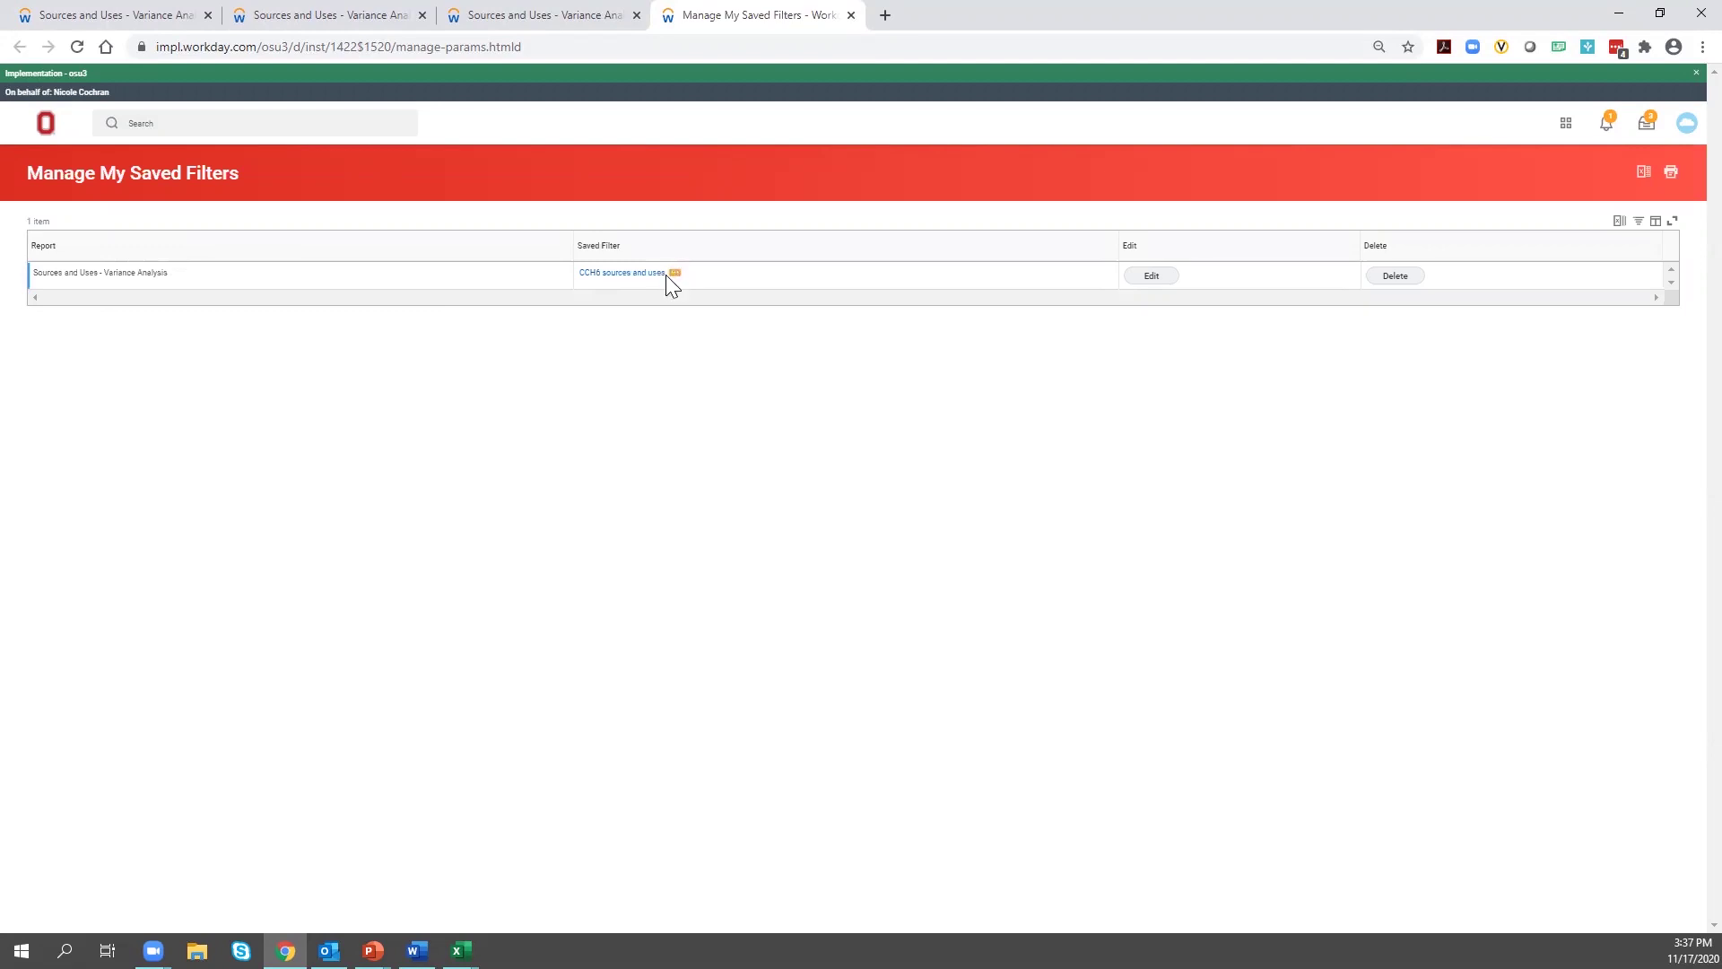
{"action": "left_click", "coordinate": [1145, 278]}
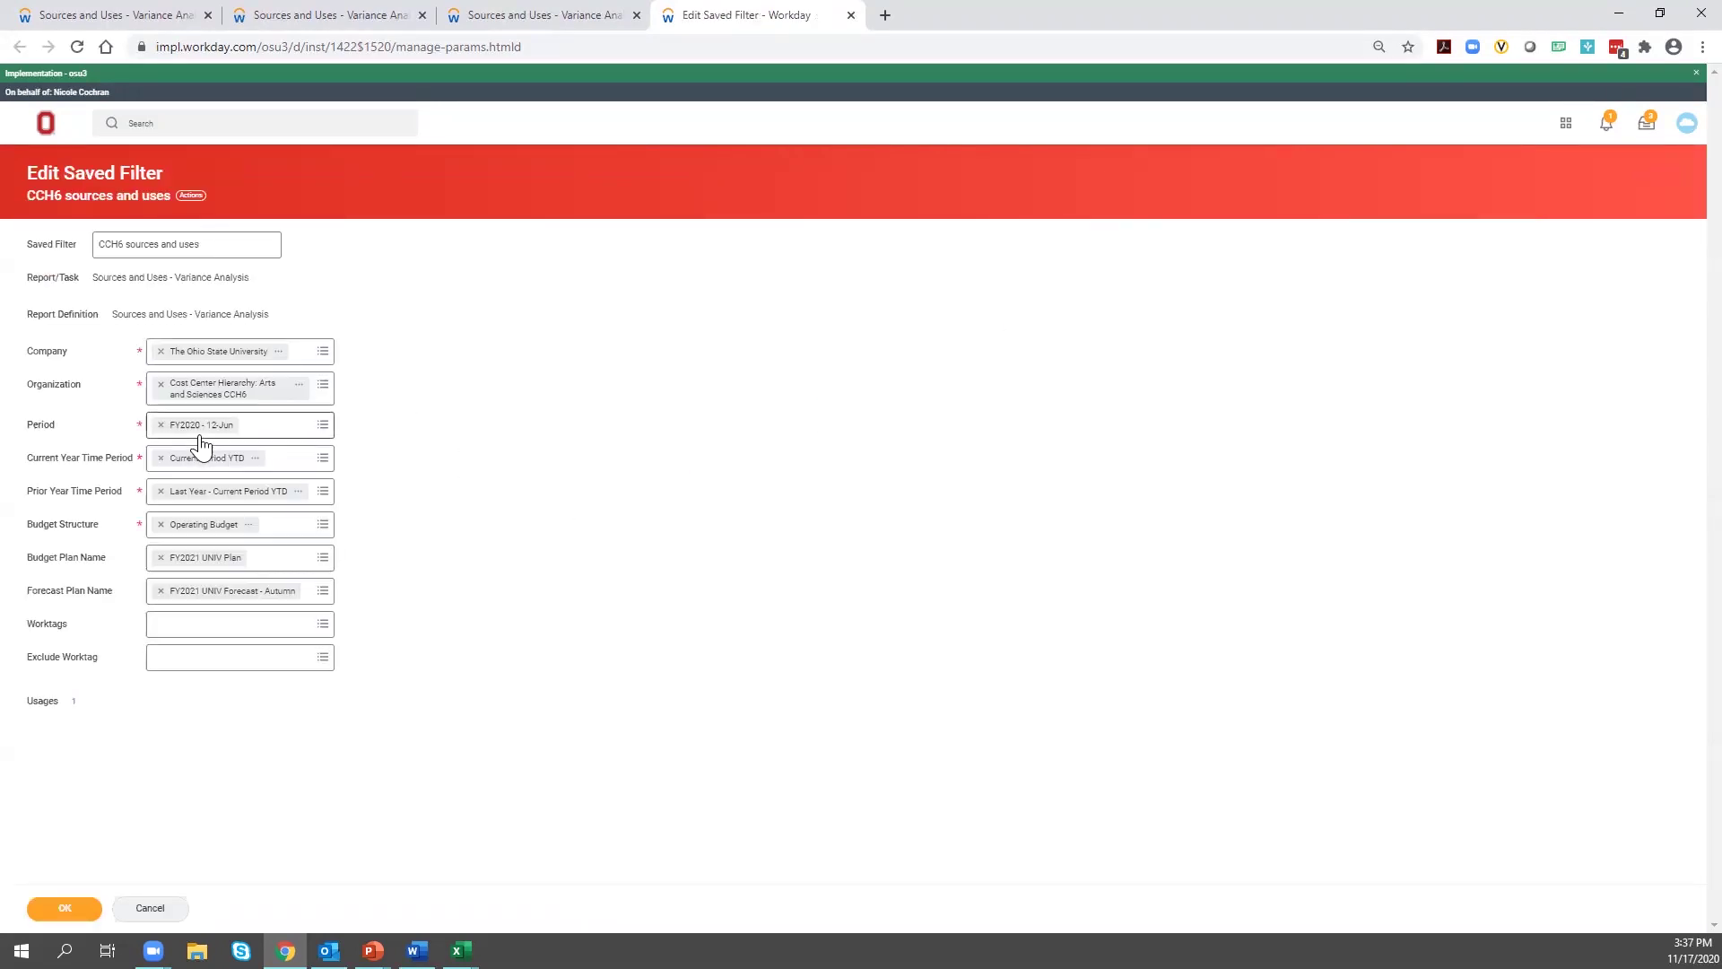
{"action": "left_click", "coordinate": [161, 425]}
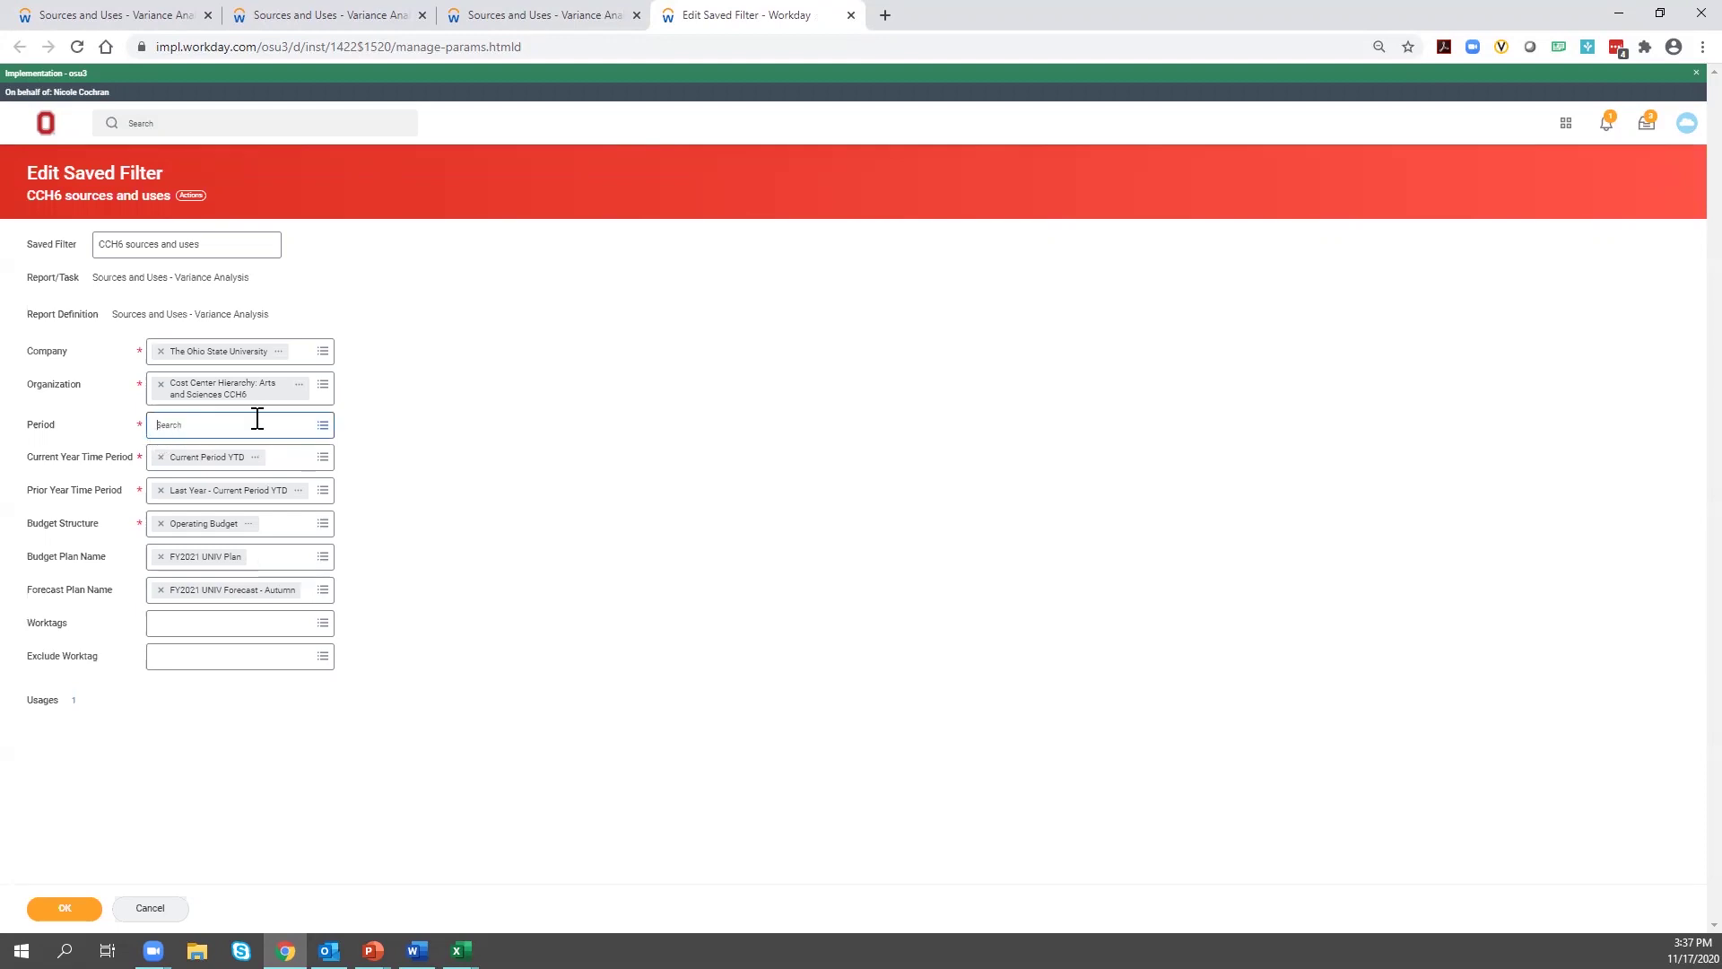
{"action": "left_click", "coordinate": [321, 430]}
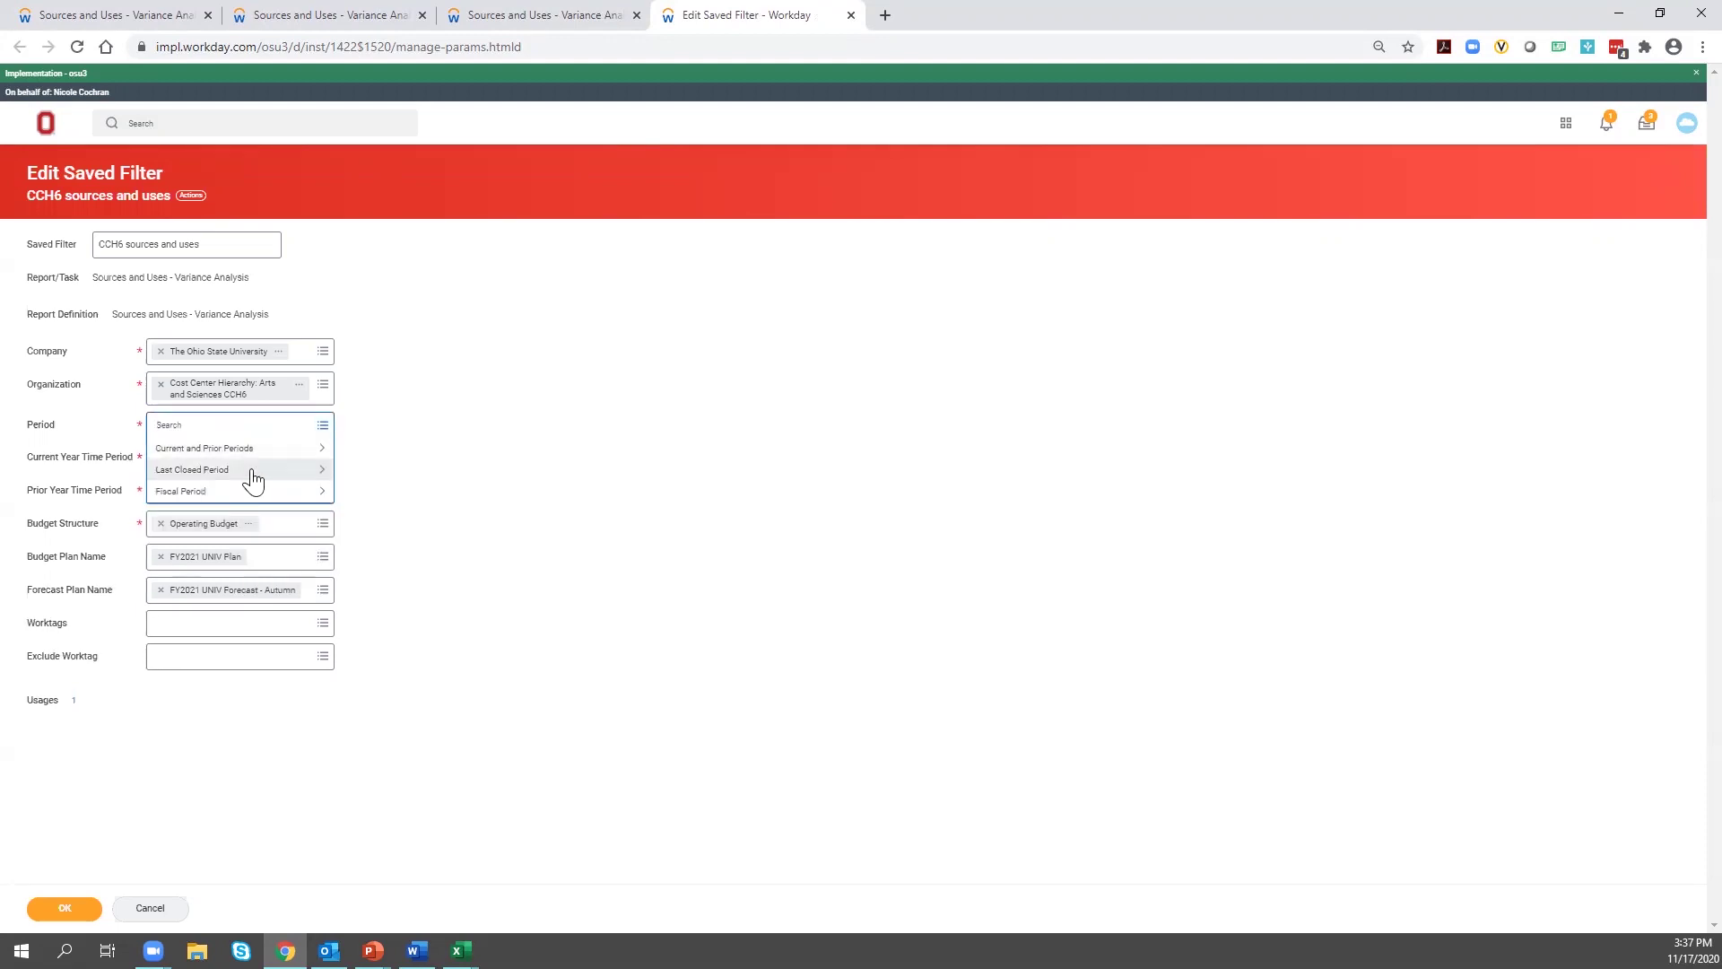
{"action": "left_click", "coordinate": [257, 473]}
{"action": "left_click", "coordinate": [228, 486]}
{"action": "left_click", "coordinate": [434, 468]}
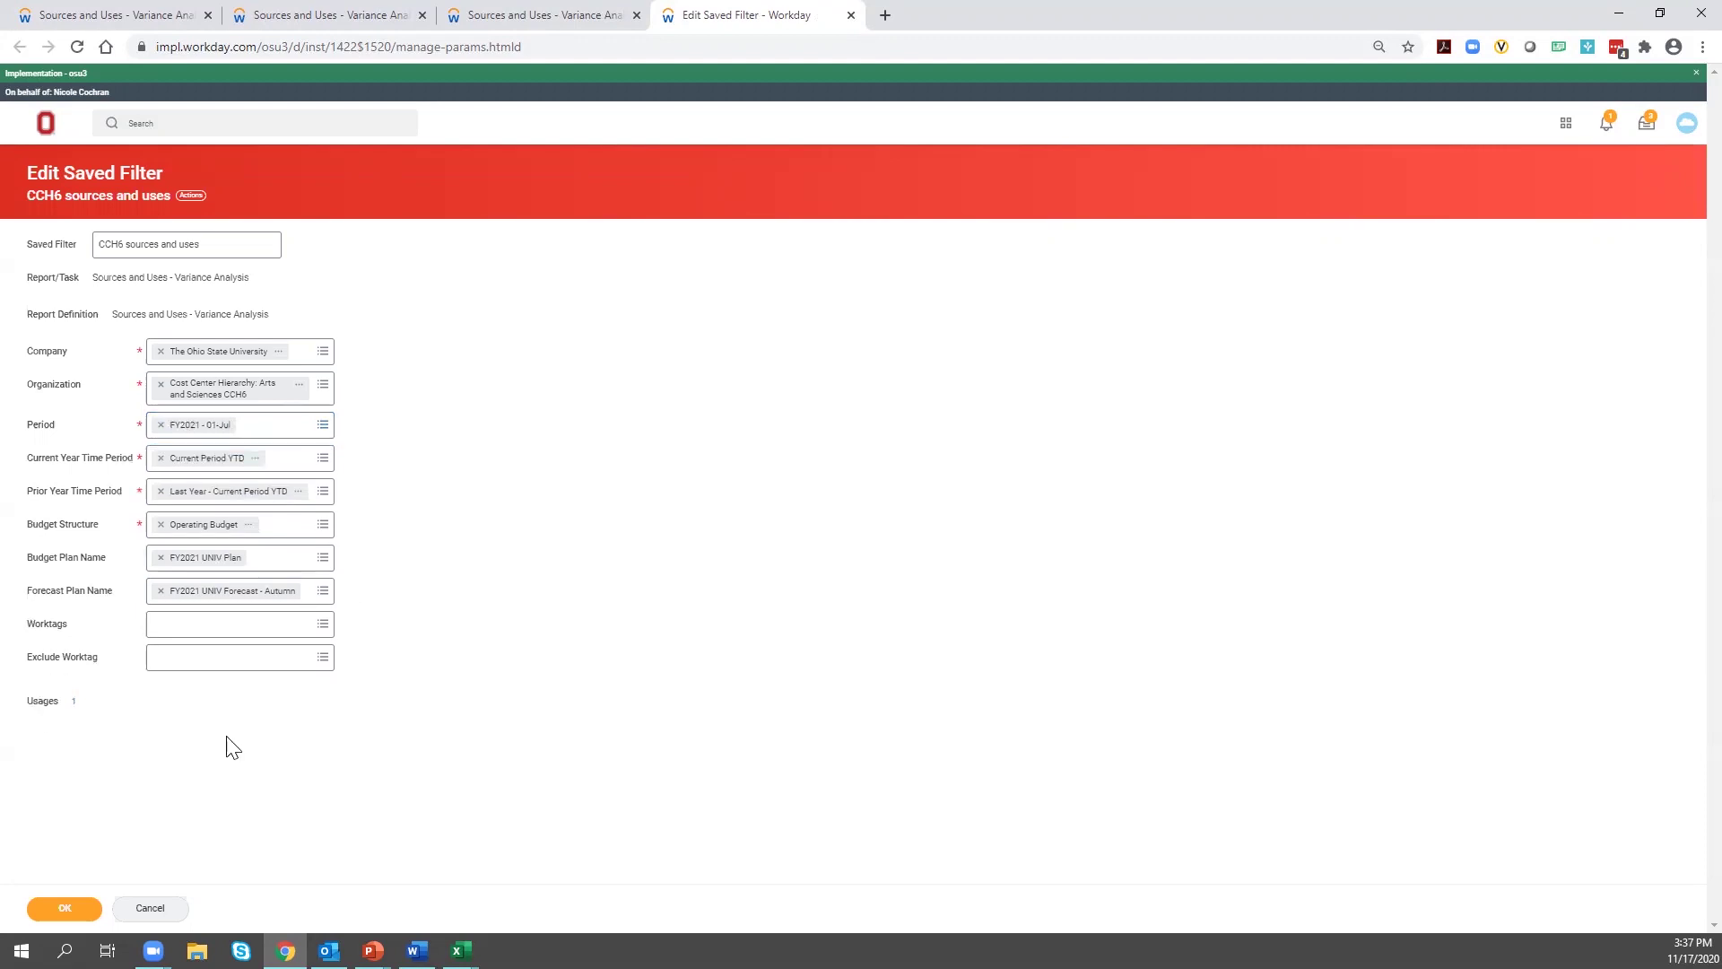
{"action": "left_click", "coordinate": [65, 908]}
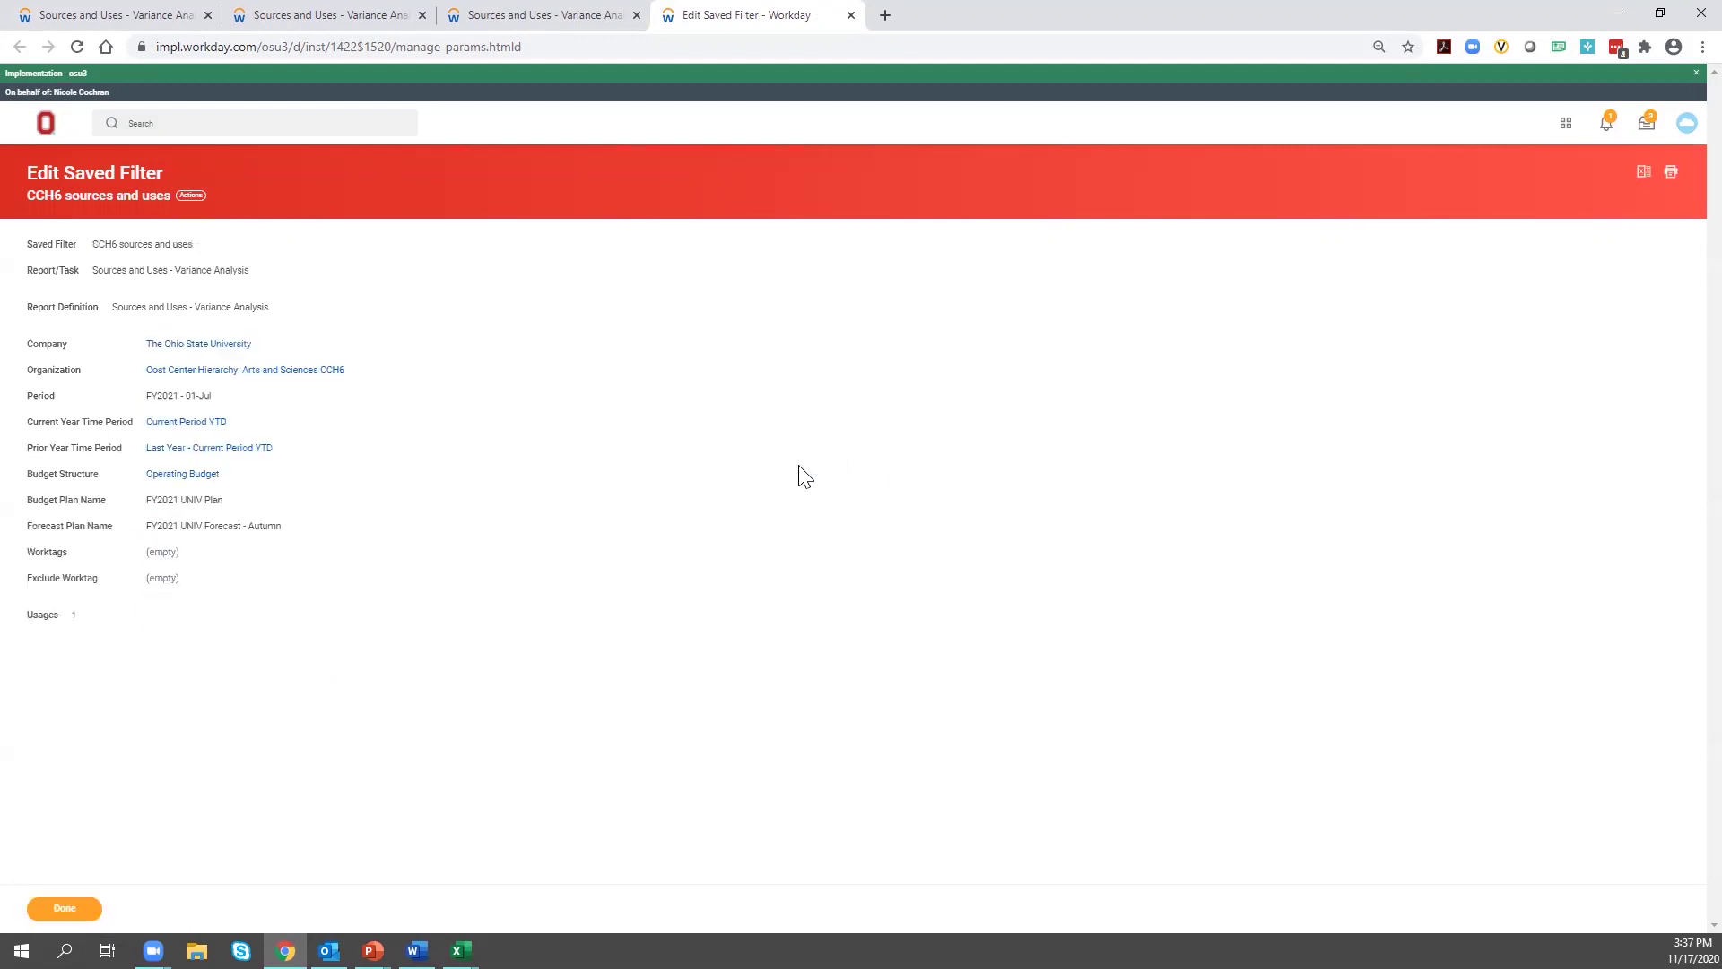
{"action": "left_click", "coordinate": [88, 907]}
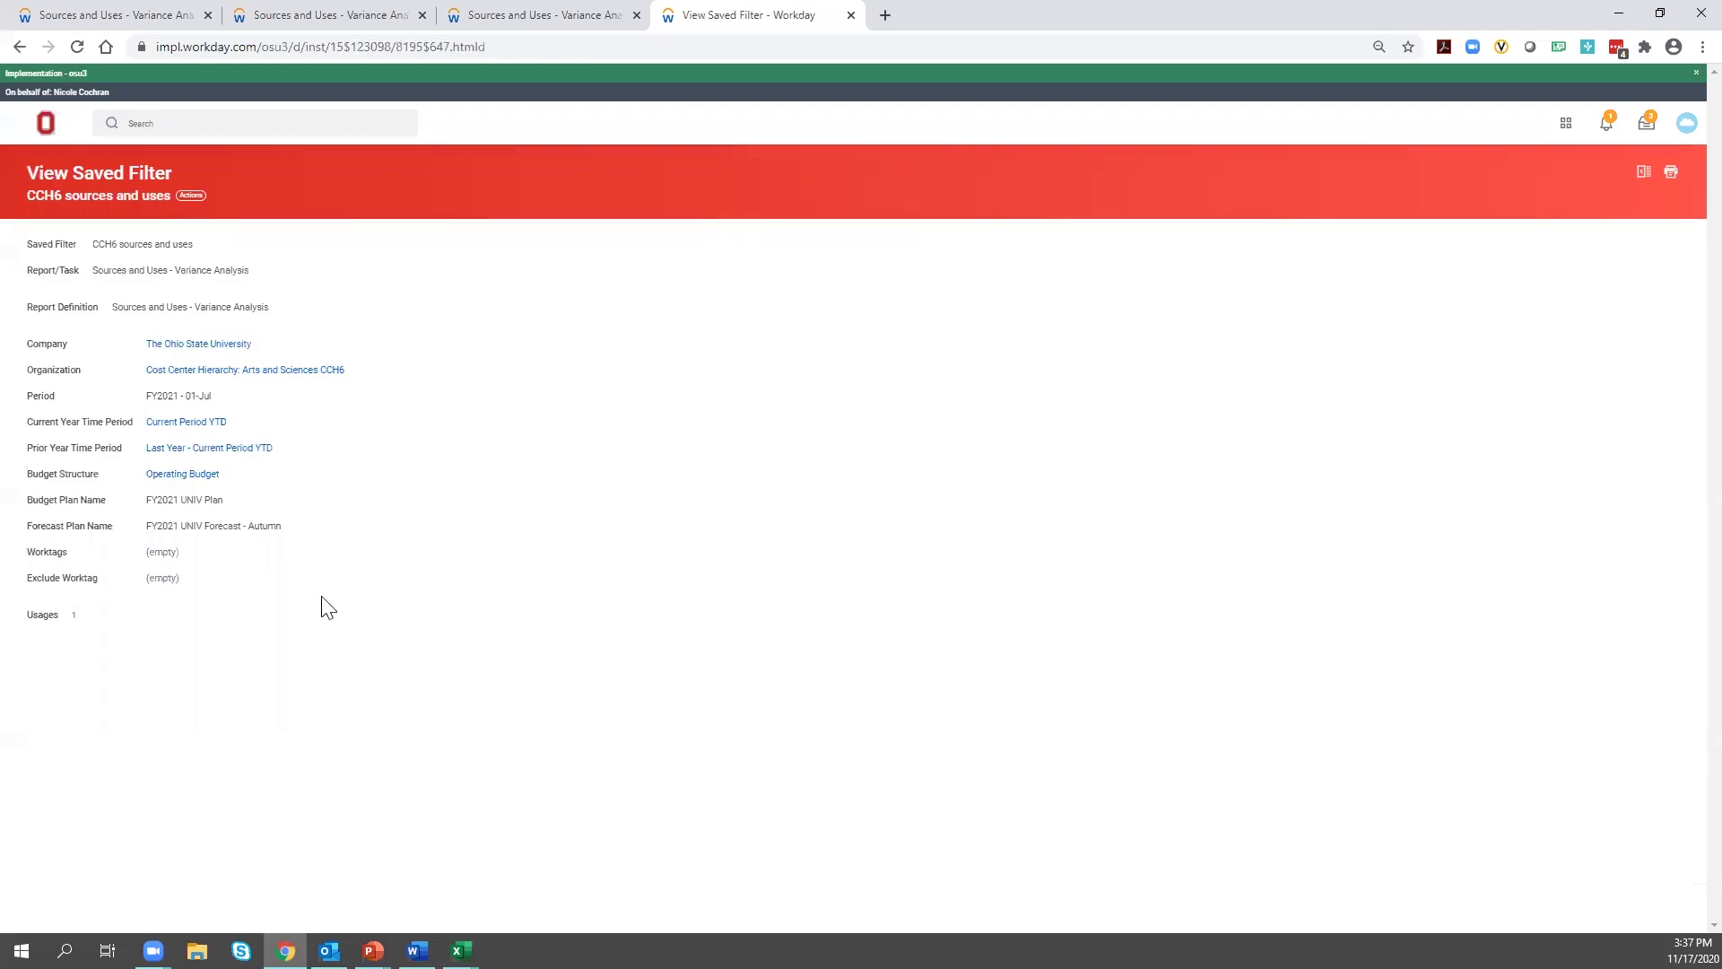
- Open the Scheduled Future Processes report for the saved filter CCH6 sources and uses
{"action": "left_click", "coordinate": [191, 199]}
{"action": "mouse_move", "coordinate": [220, 271]}
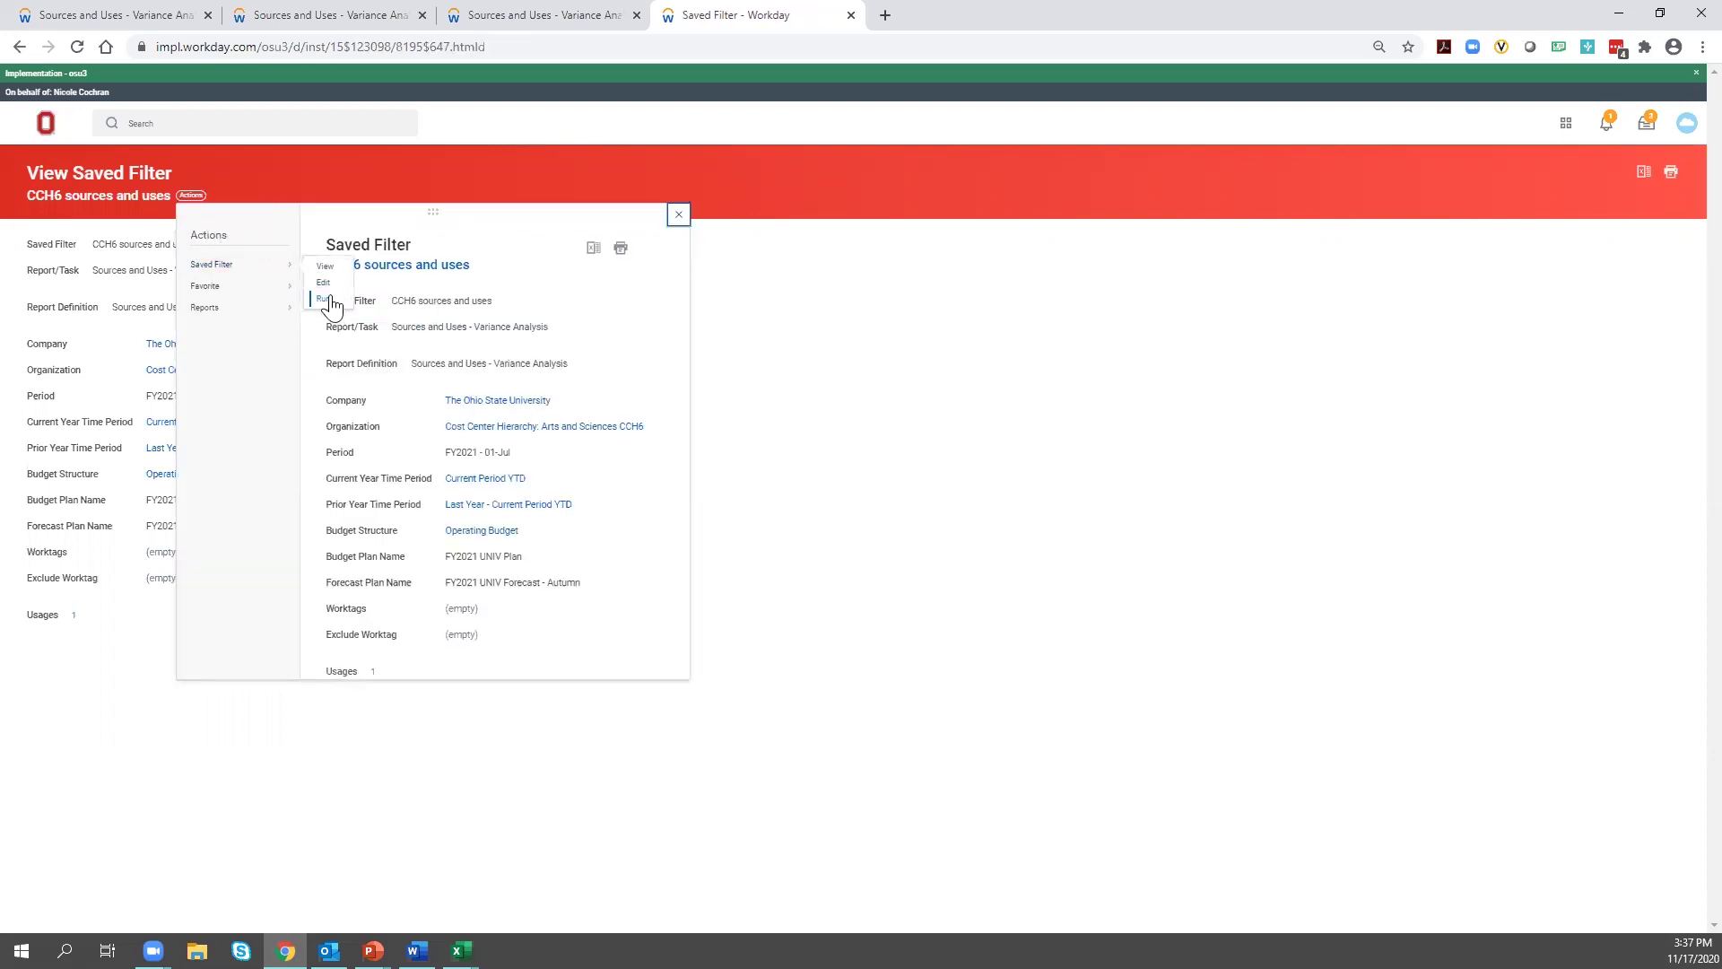
{"action": "mouse_move", "coordinate": [215, 316]}
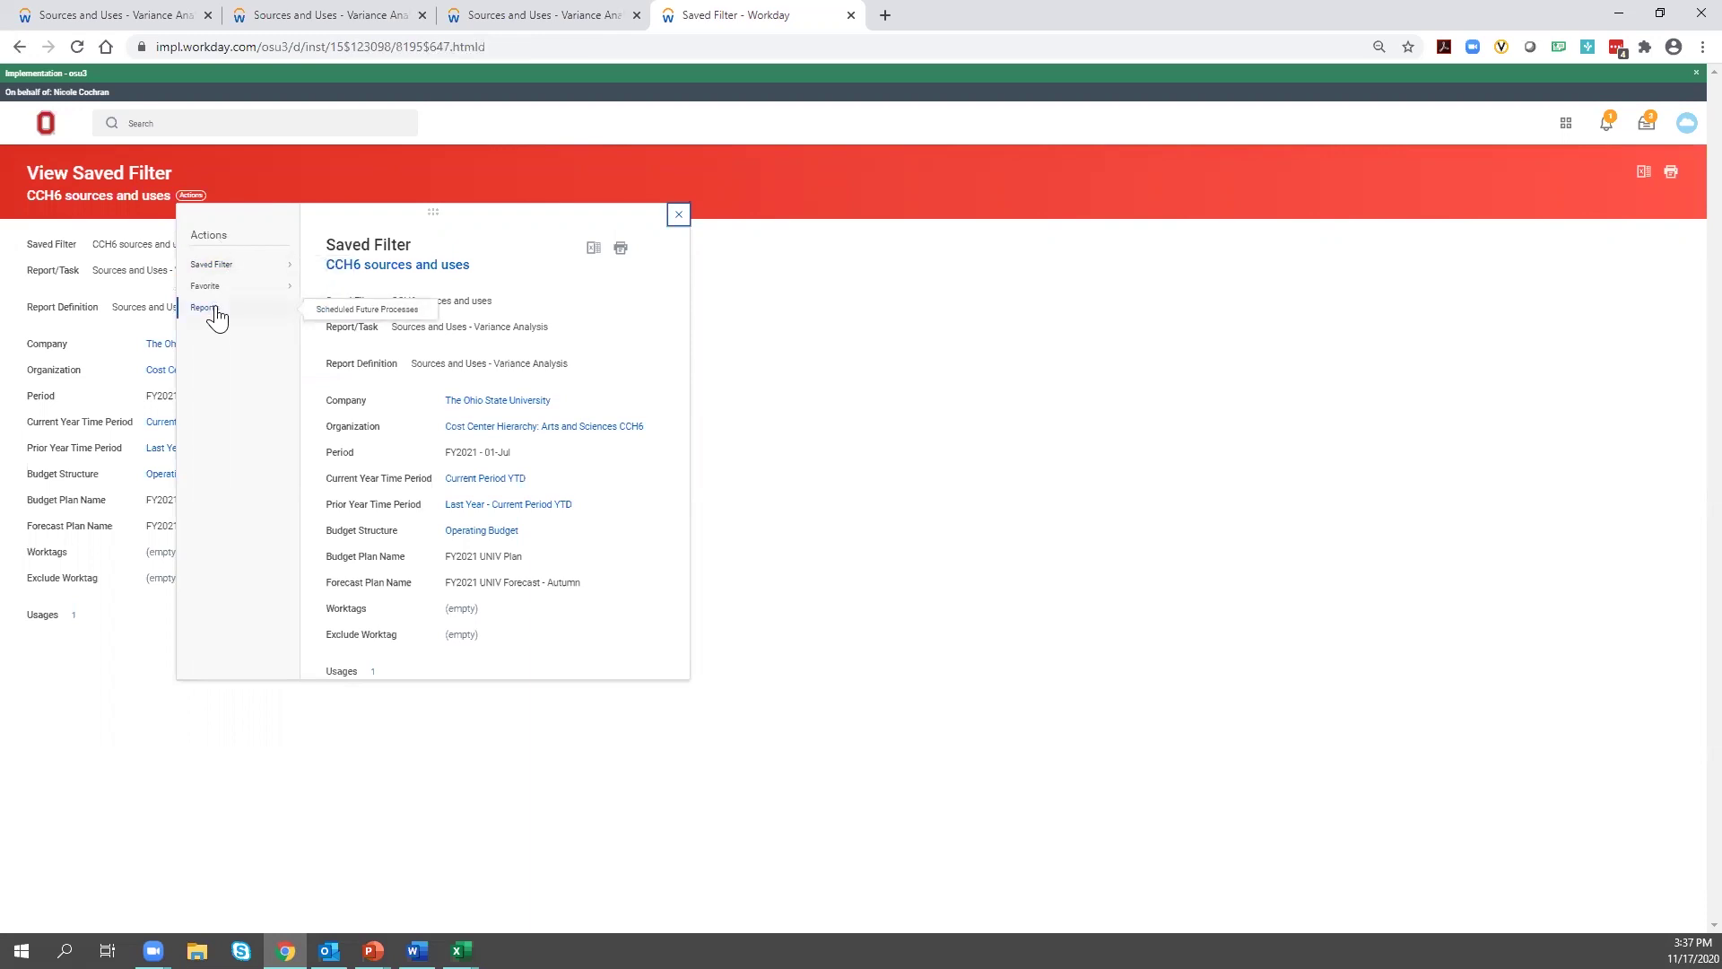
{"action": "left_click", "coordinate": [324, 310]}
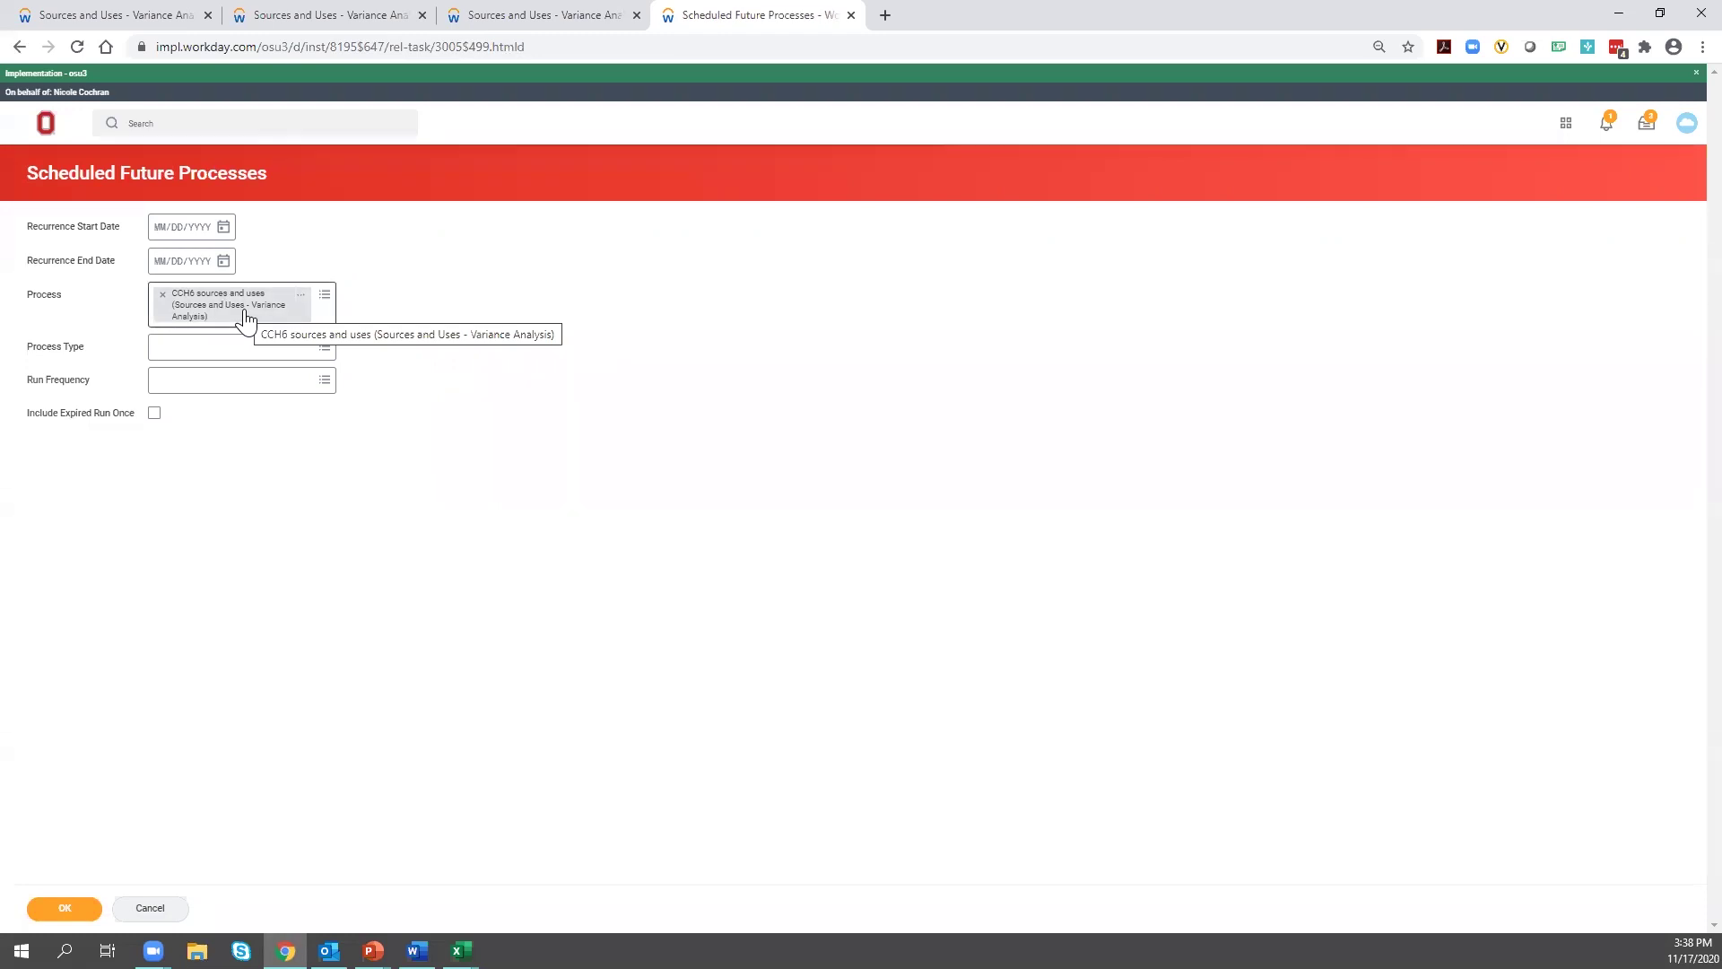
- Set the Process Type to Report and the Run Frequency to Weekly Recurrence for the scheduled processes
{"action": "left_click", "coordinate": [235, 355]}
{"action": "left_click", "coordinate": [220, 375]}
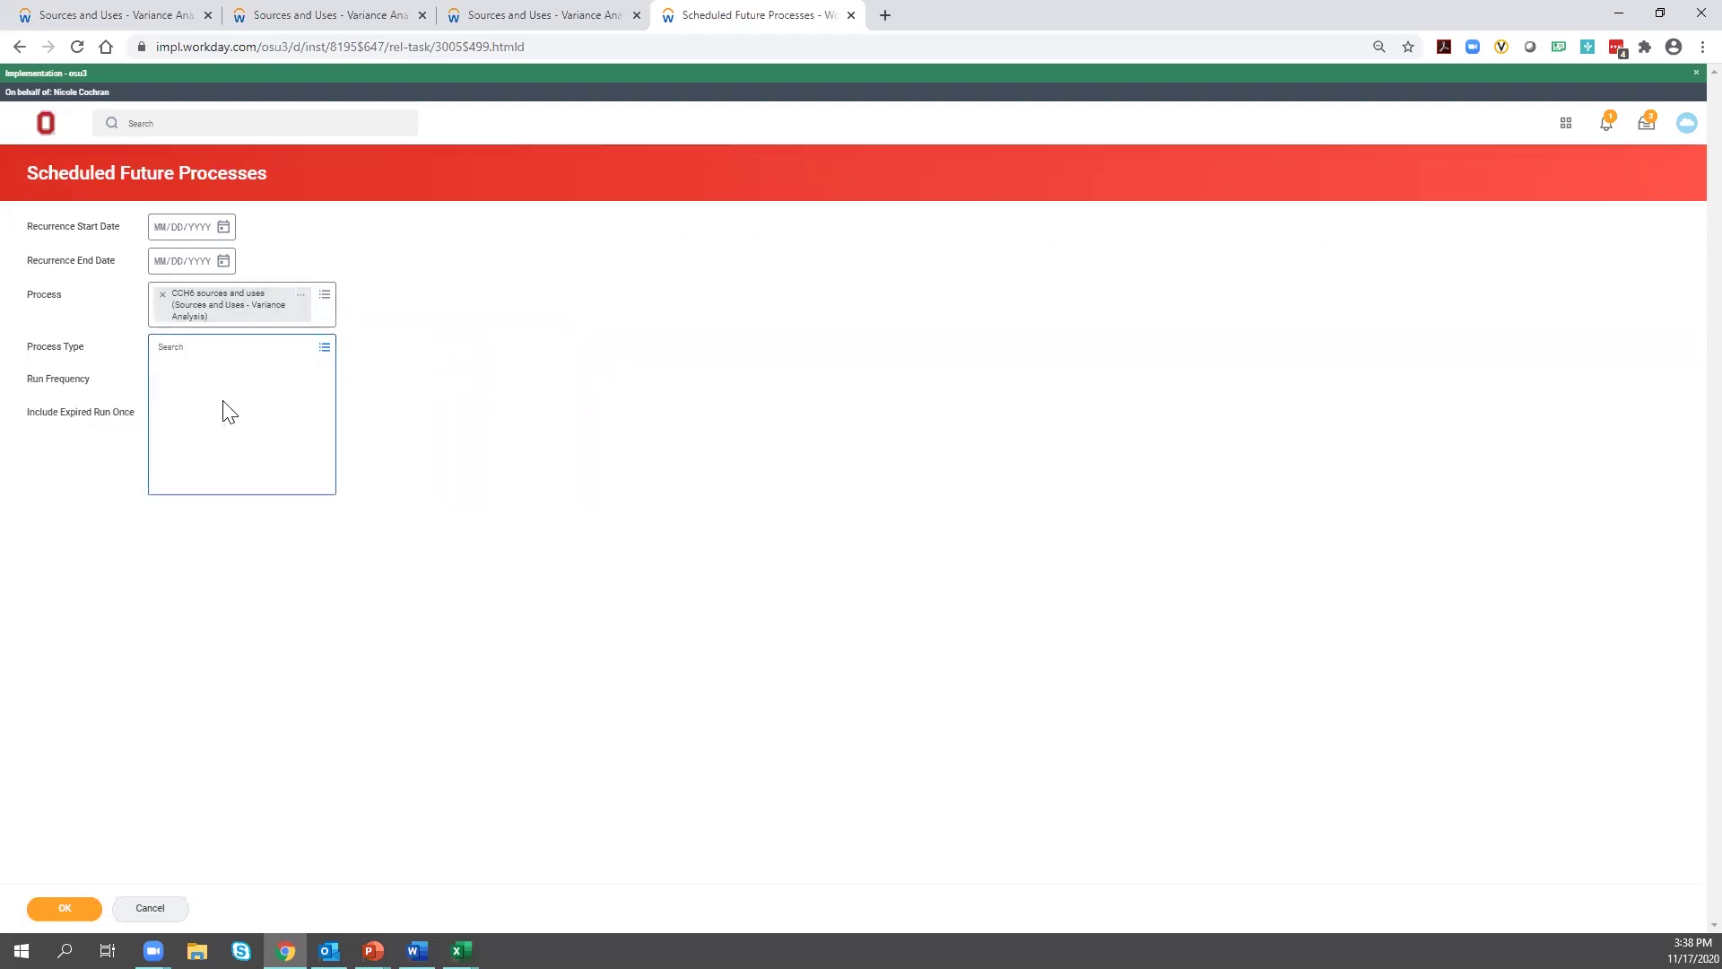
{"action": "left_click", "coordinate": [203, 464]}
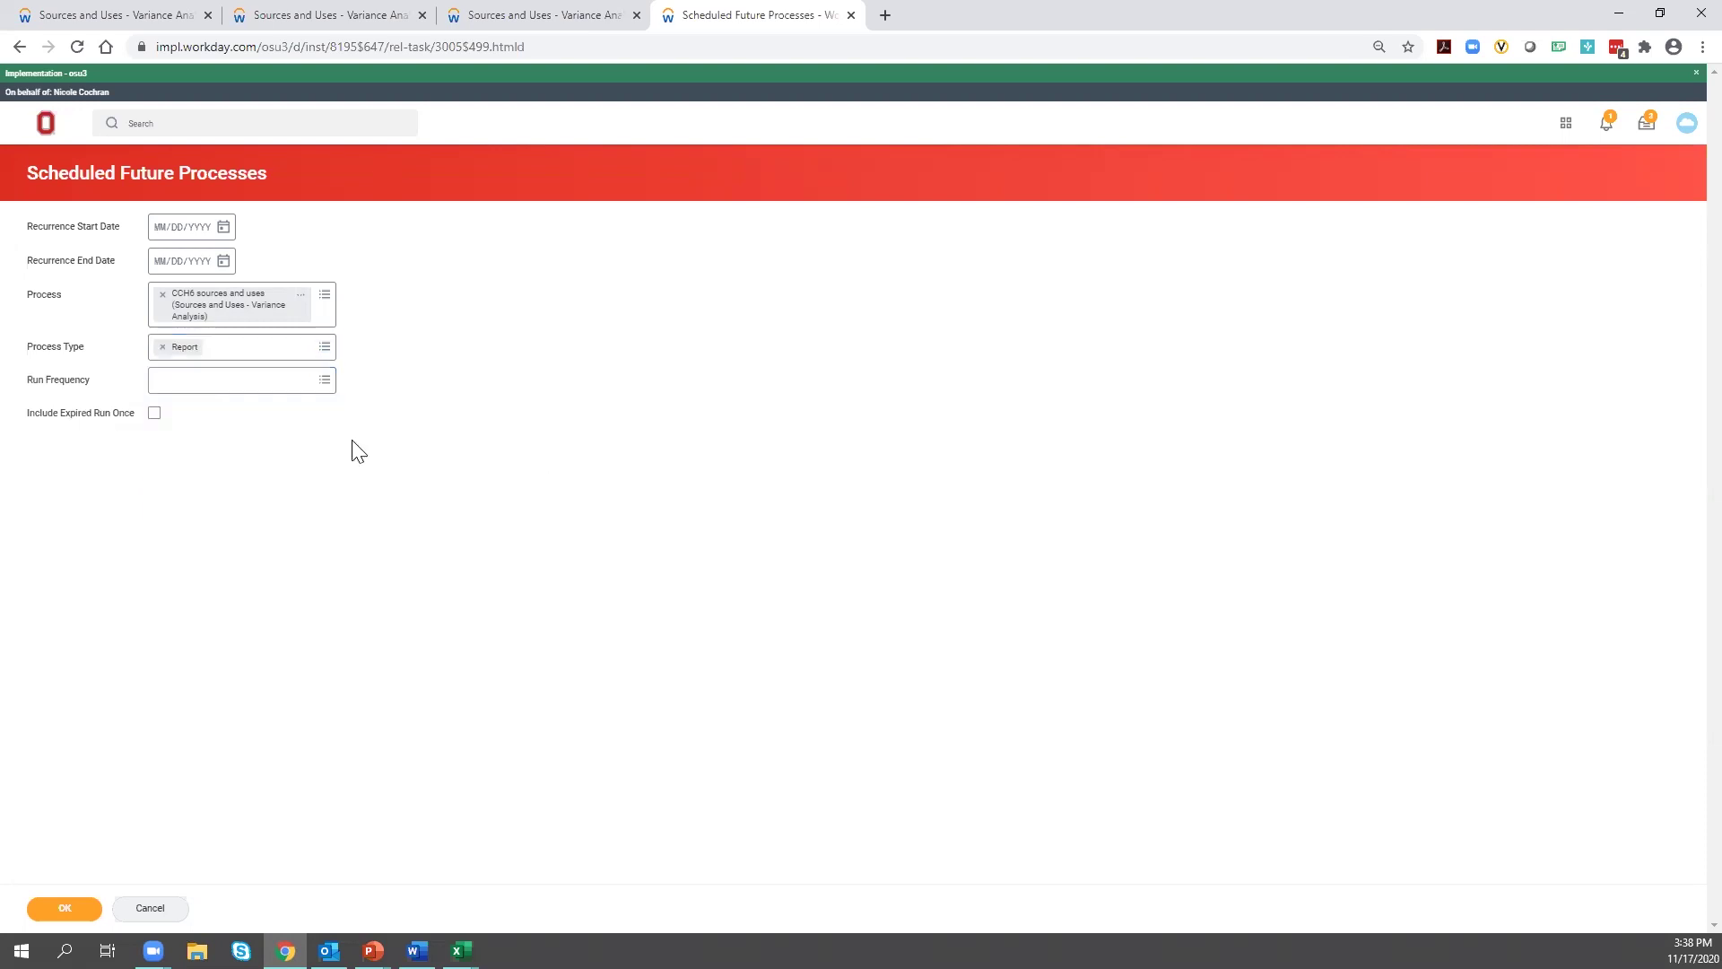
{"action": "left_click", "coordinate": [236, 386]}
{"action": "left_click", "coordinate": [232, 407]}
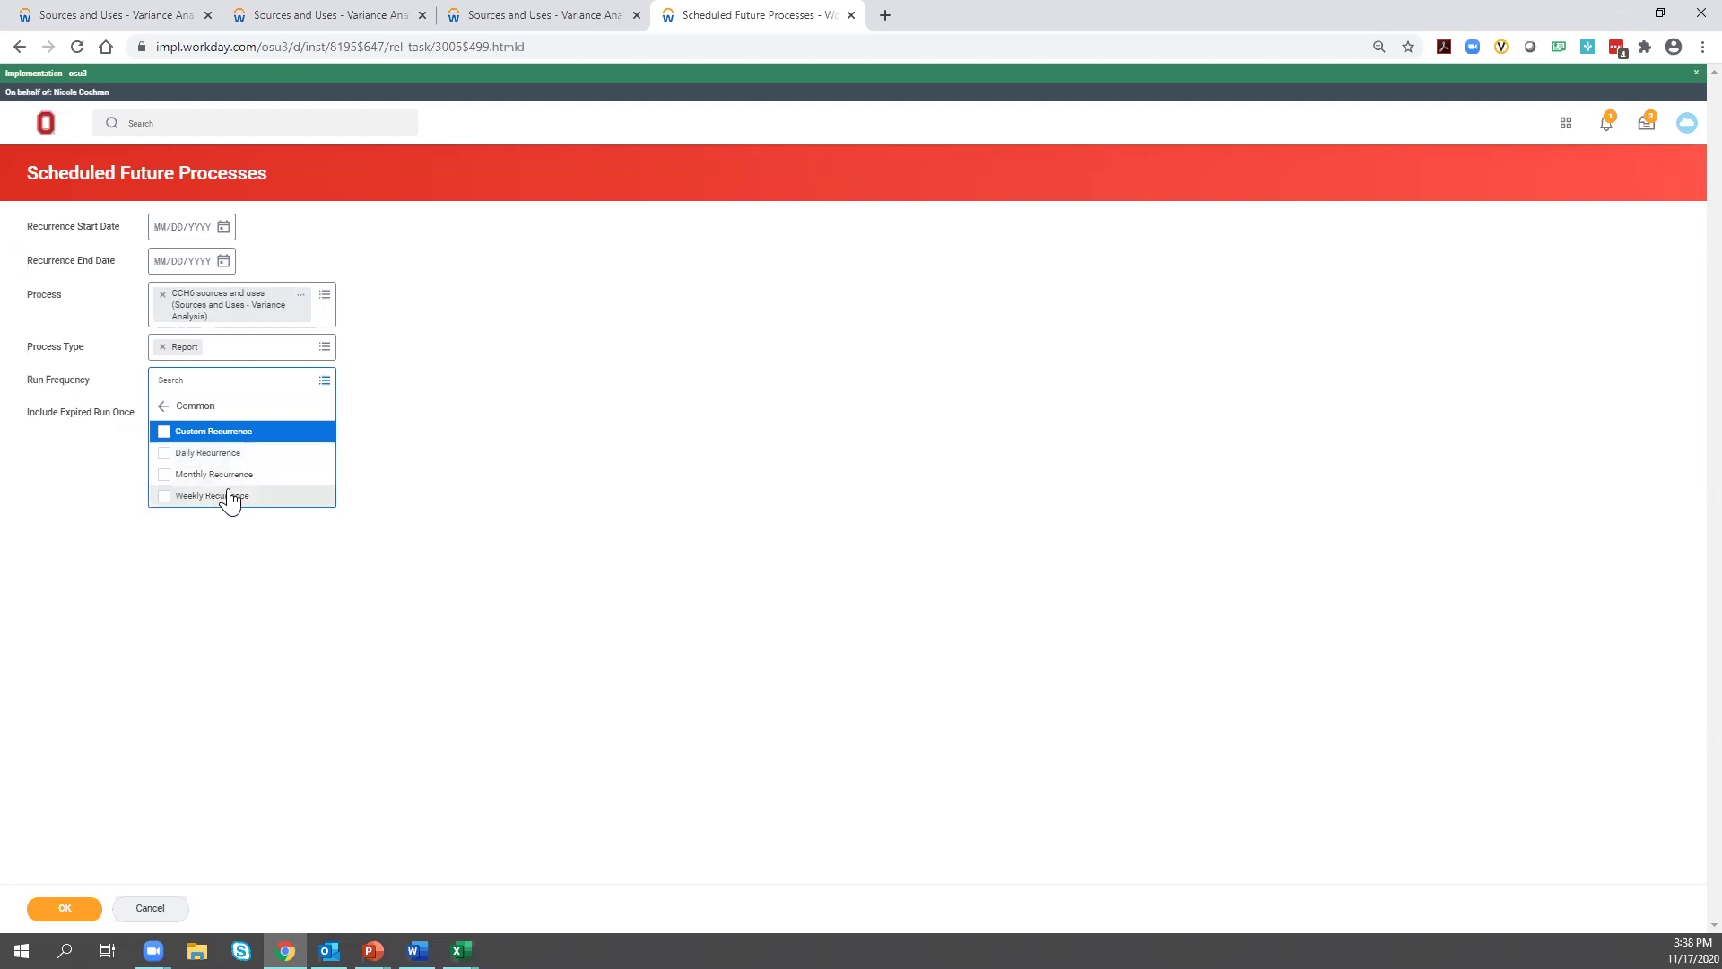
{"action": "left_click", "coordinate": [231, 495]}
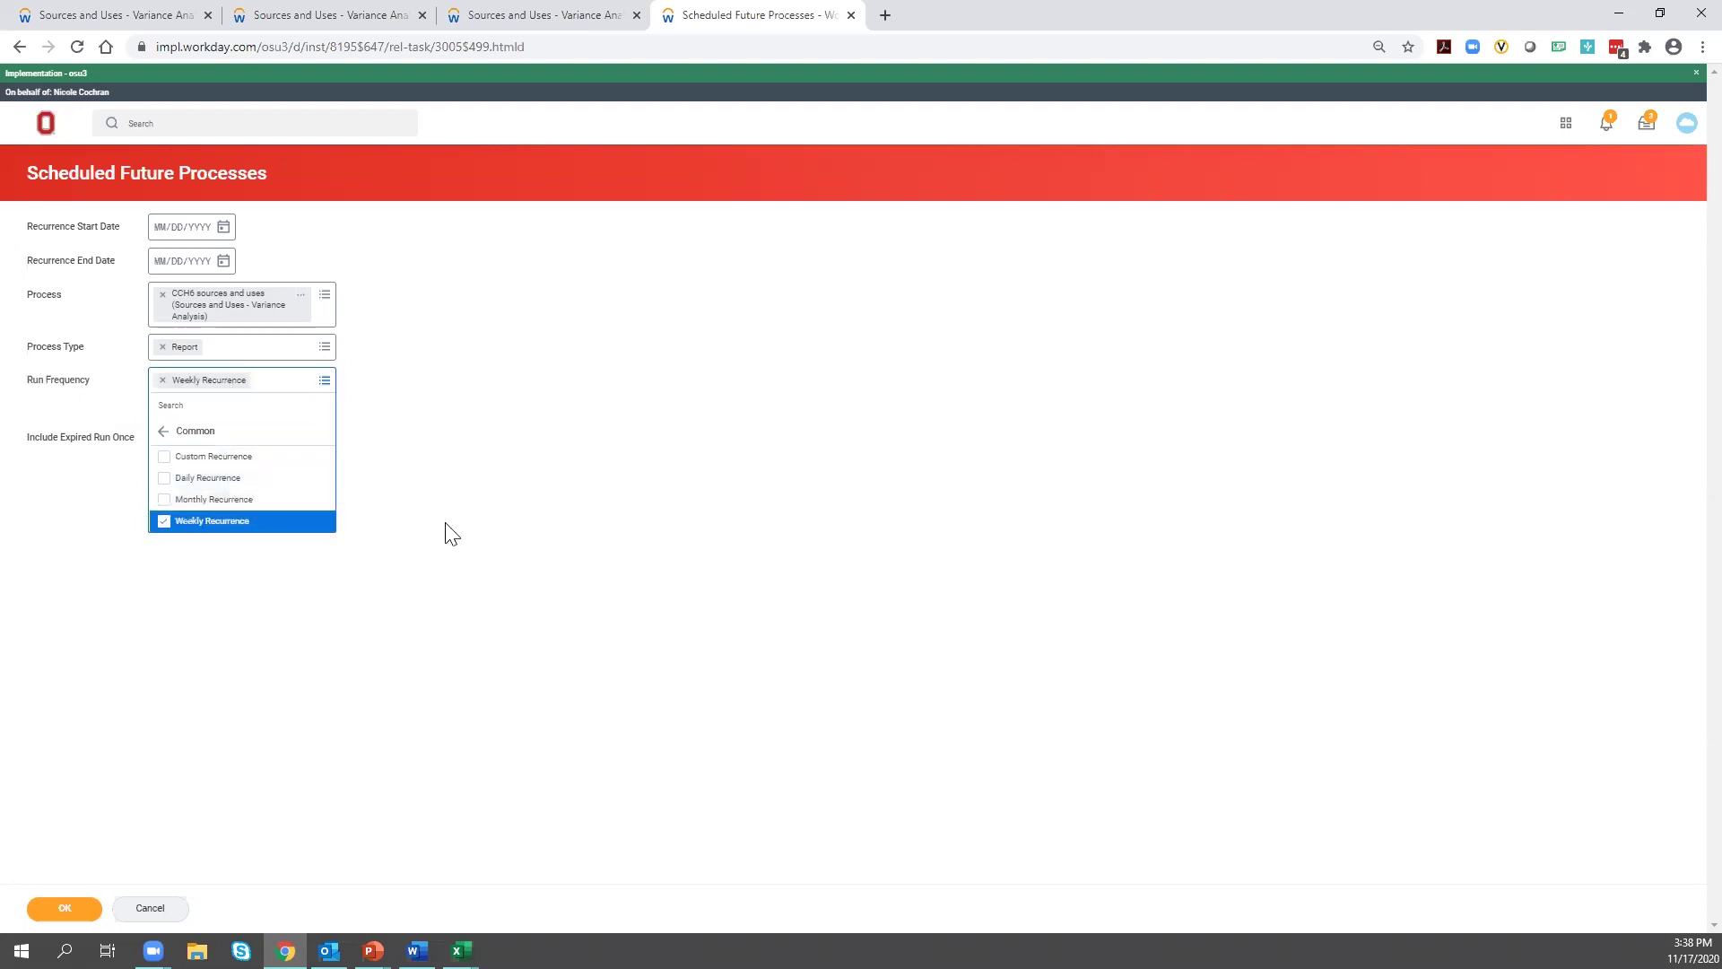
- Set the recurrence dates from 12/01/2020 to 01/28/2021 and run the Scheduled Future Processes report
{"action": "left_click", "coordinate": [160, 233]}
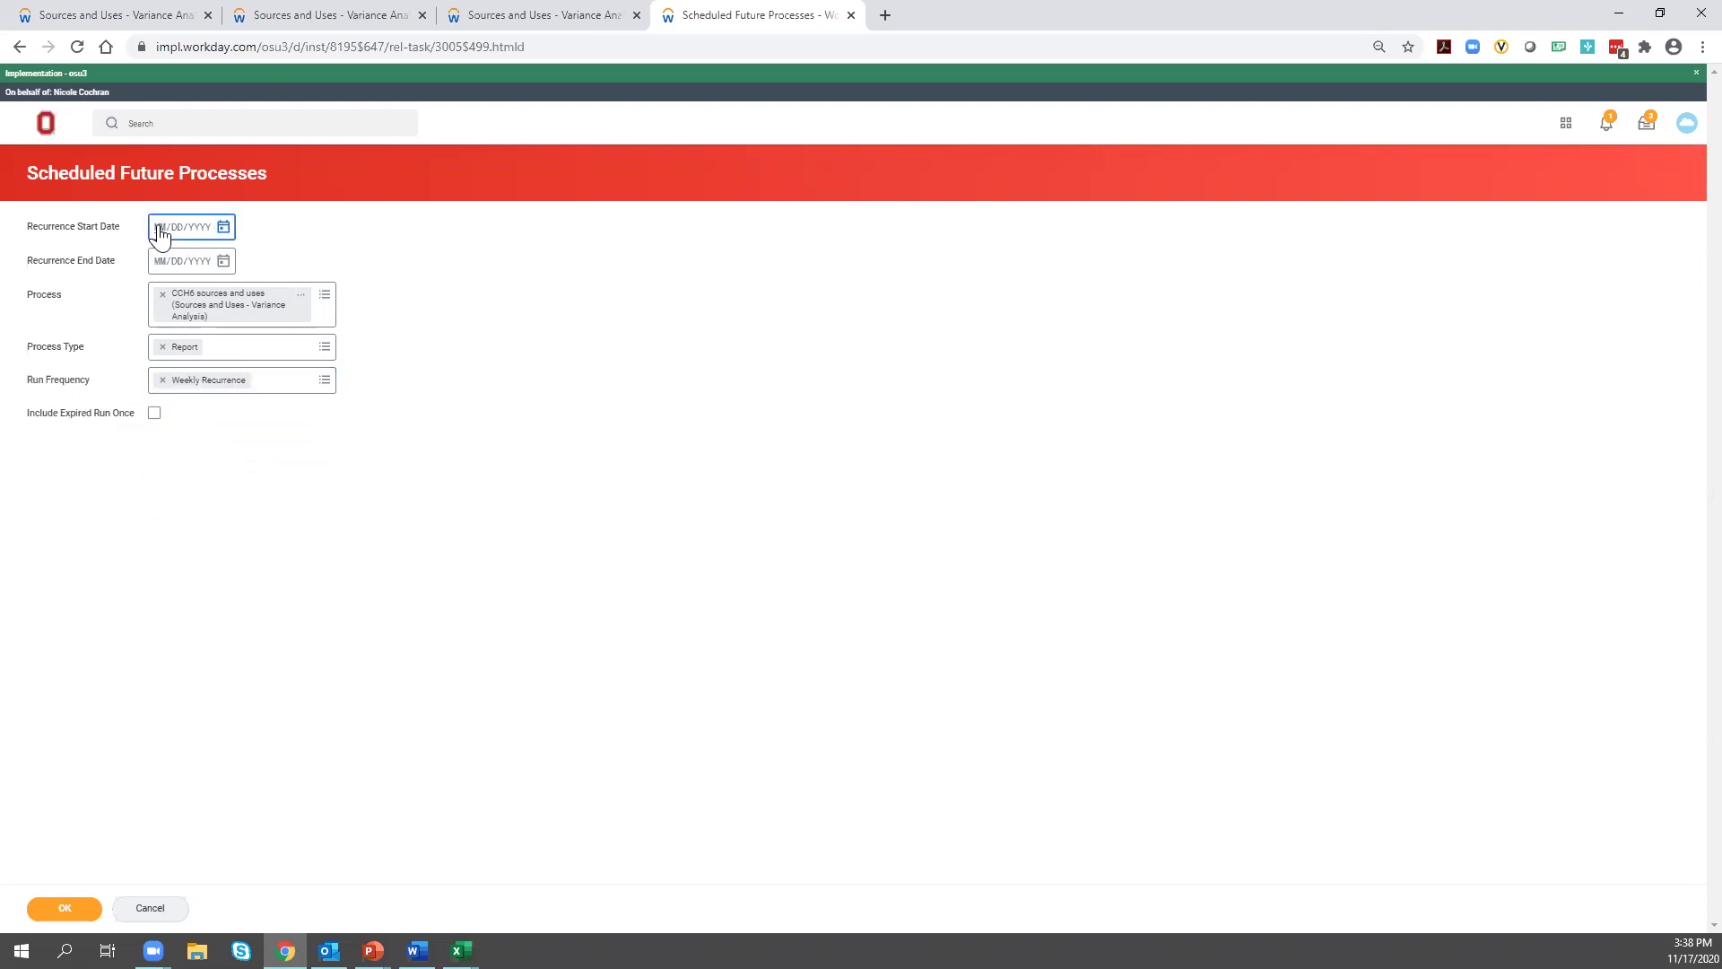
{"action": "type", "text": "12/01/2020"}
{"action": "left_click", "coordinate": [163, 265]}
{"action": "type", "text": "0128"}
{"action": "type", "text": "2021"}
{"action": "left_click", "coordinate": [216, 488]}
{"action": "left_click", "coordinate": [80, 906]}
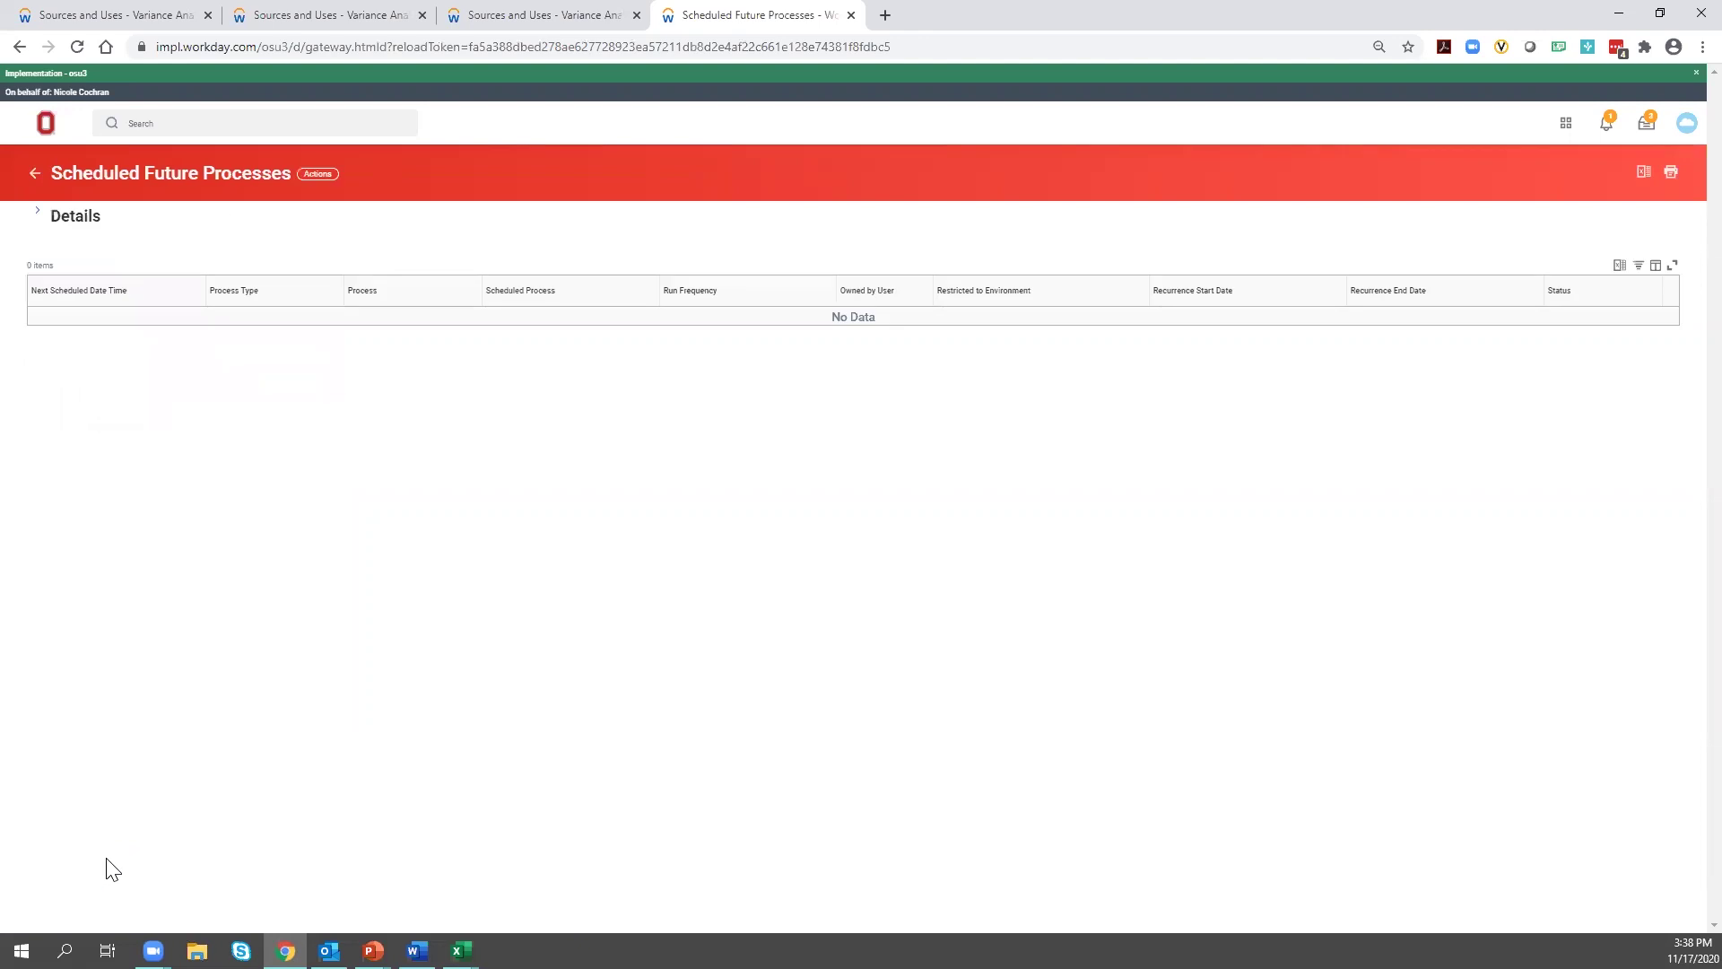
{"action": "left_click", "coordinate": [1686, 126]}
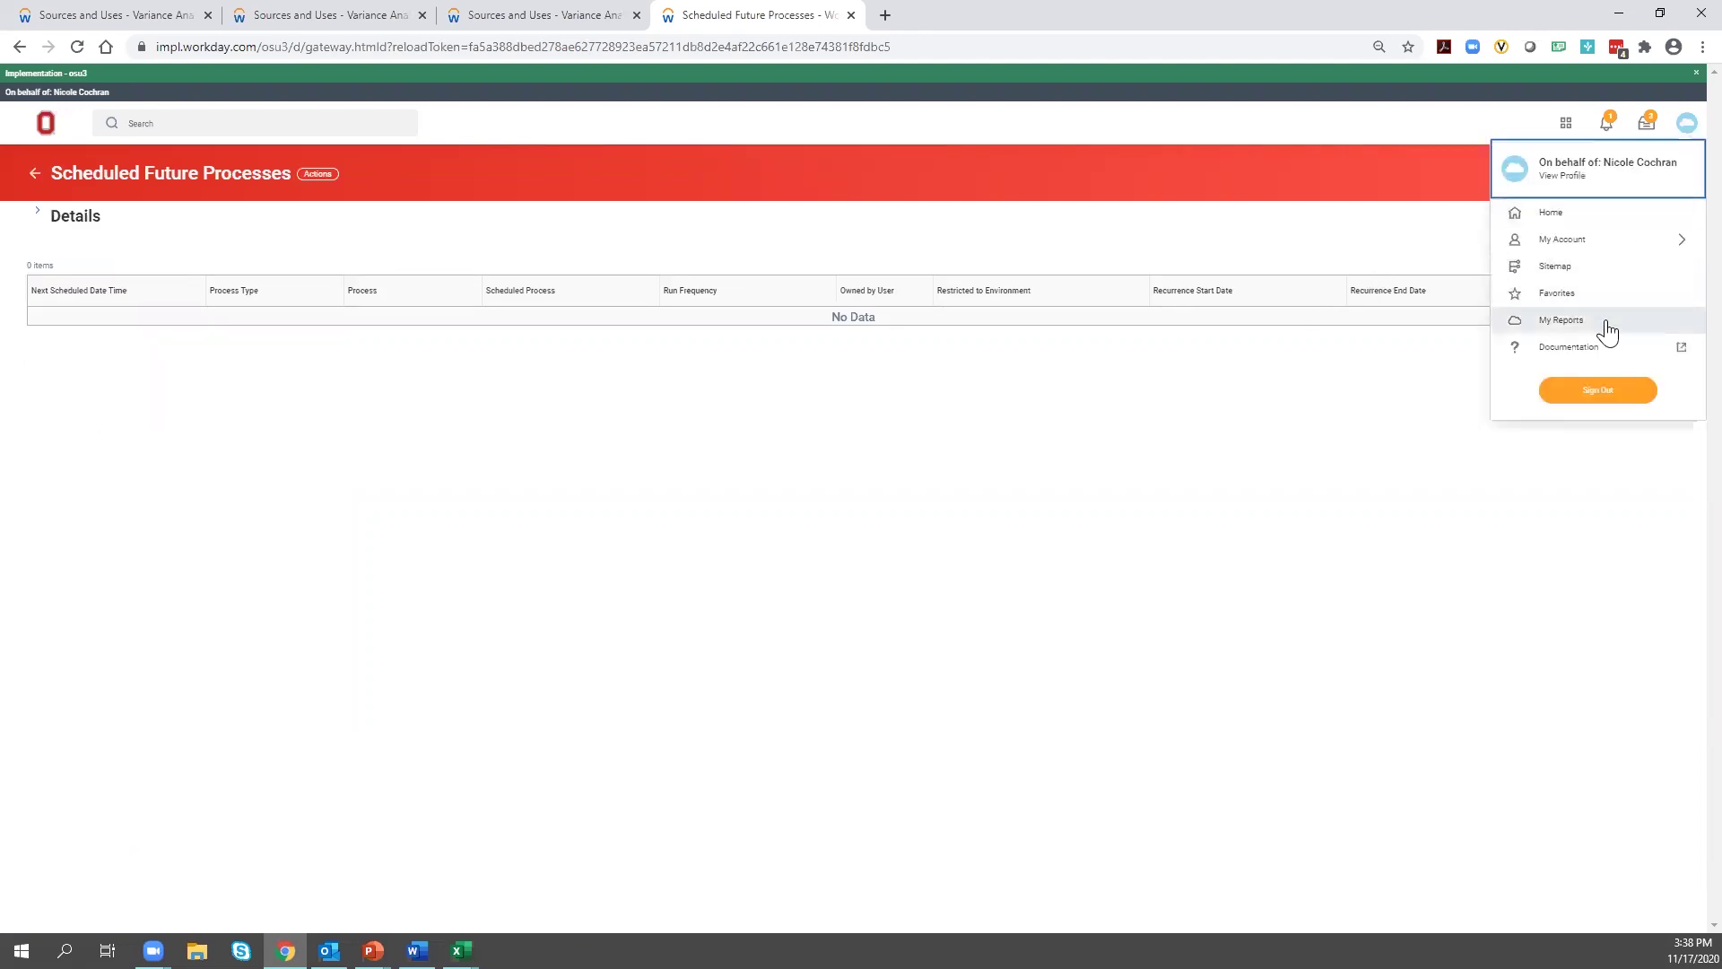
{"action": "left_click", "coordinate": [1055, 477]}
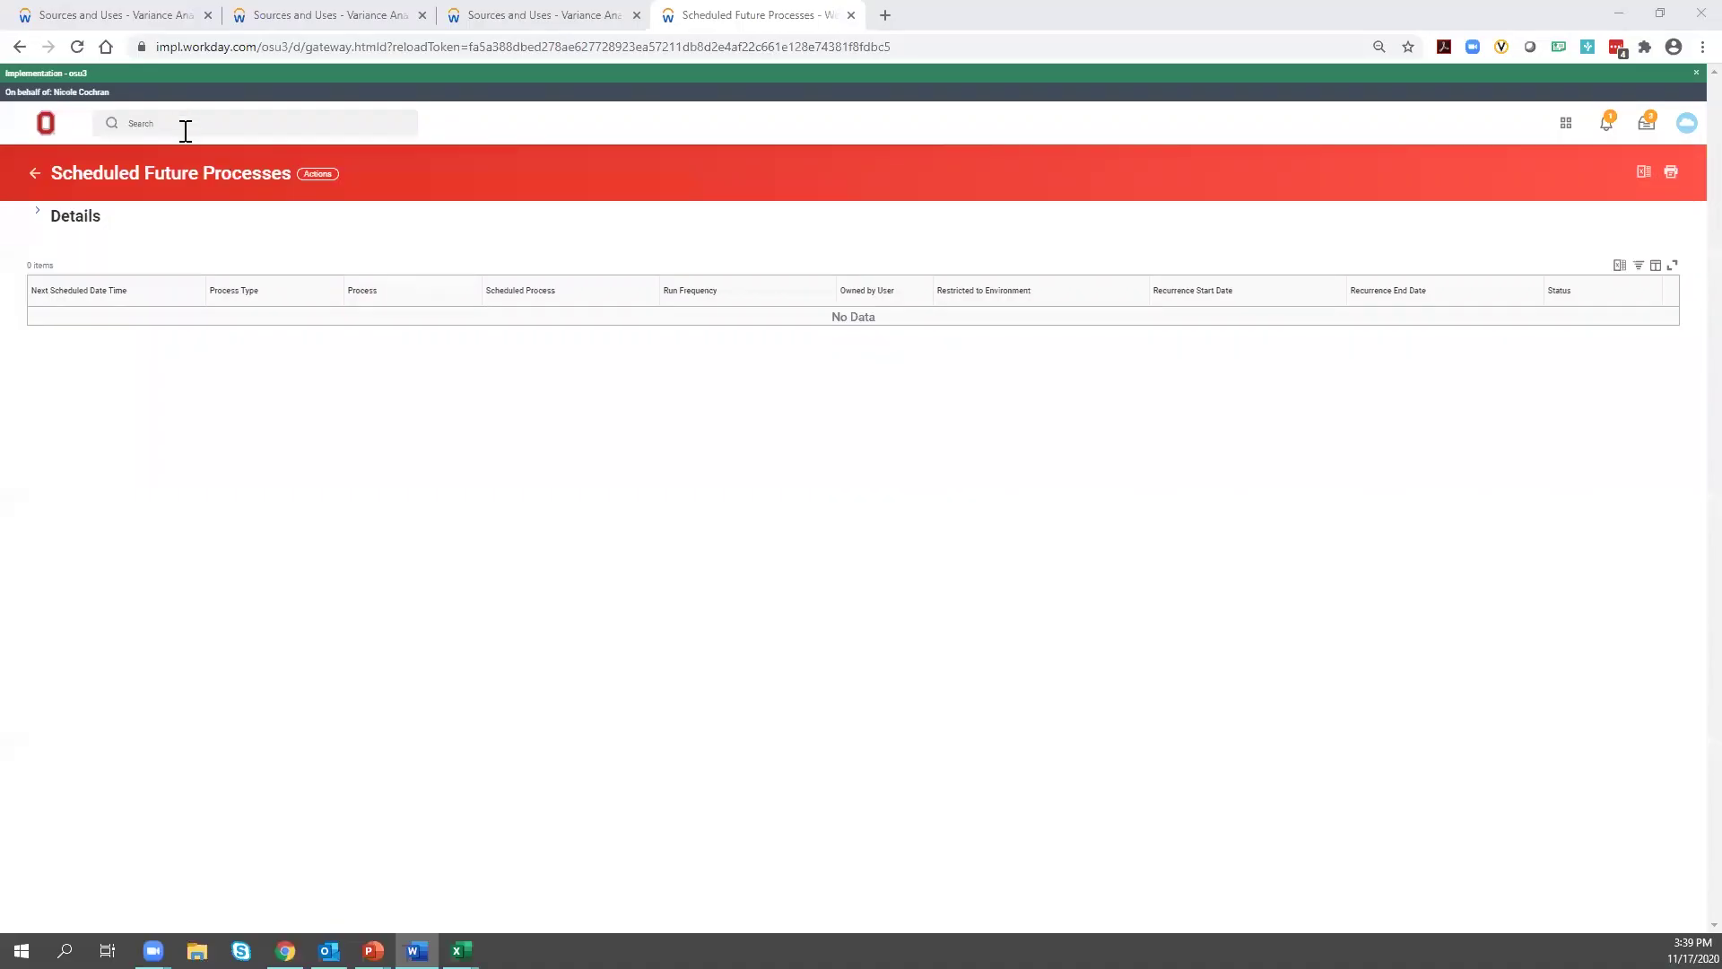
- Reopen the Sources and Uses - Variance Analysis report from the recent searches
{"action": "left_click", "coordinate": [186, 131]}
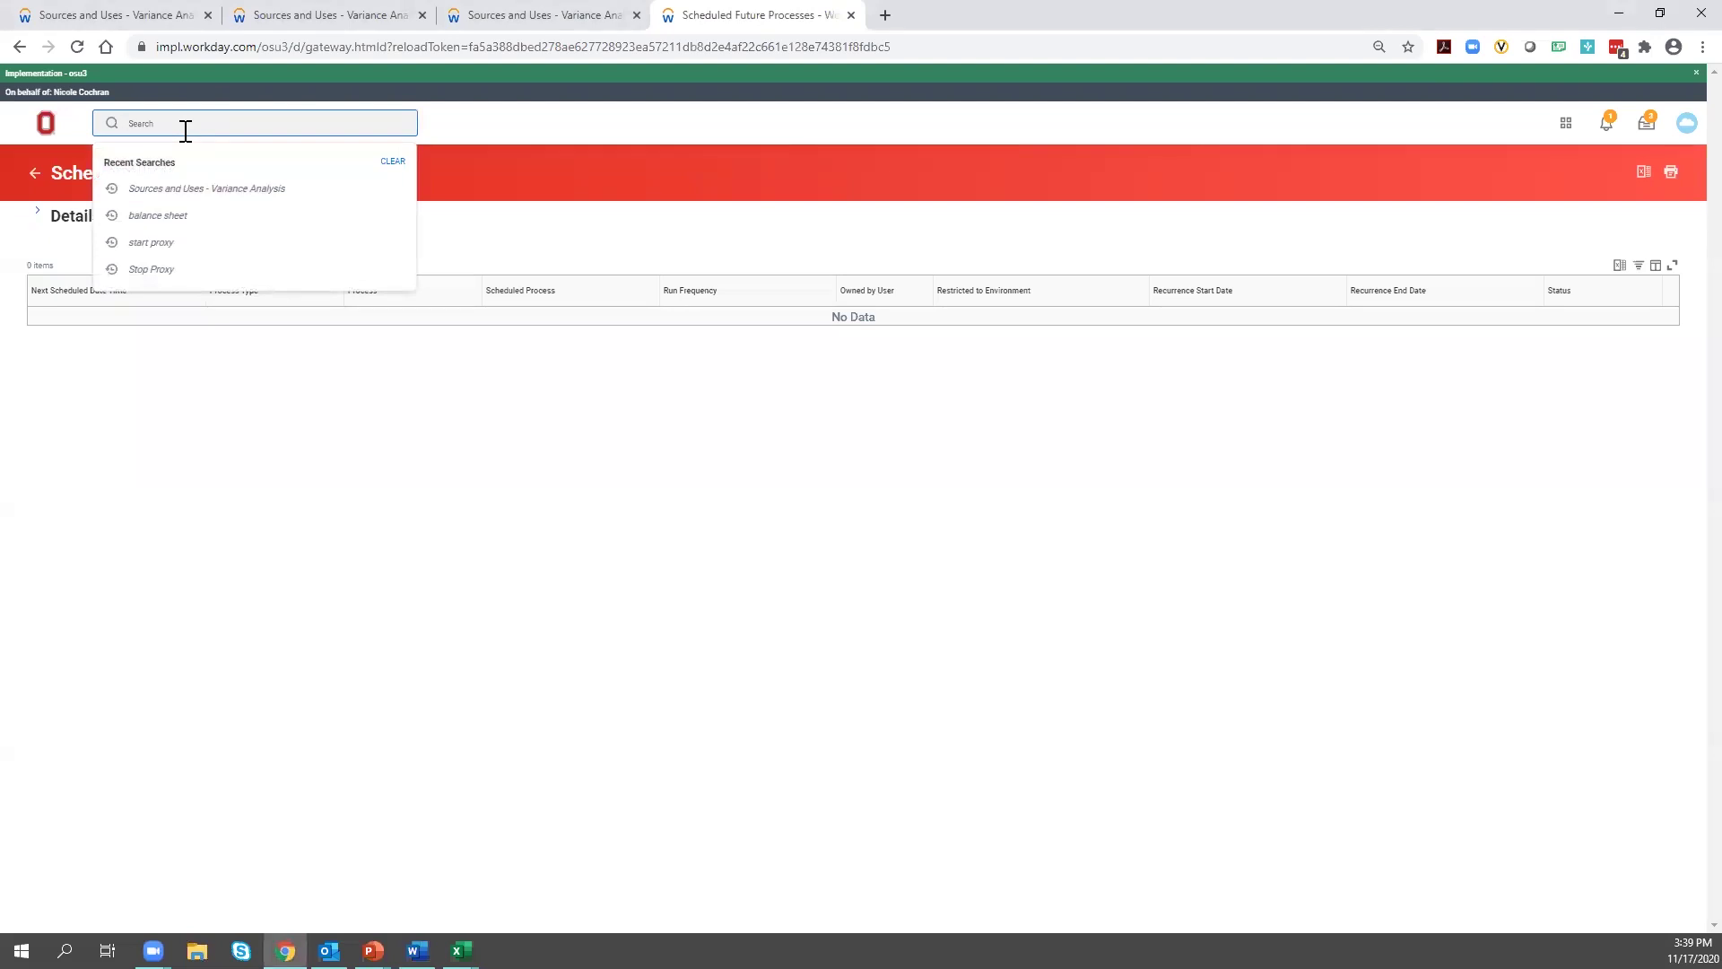
{"action": "left_click", "coordinate": [192, 188]}
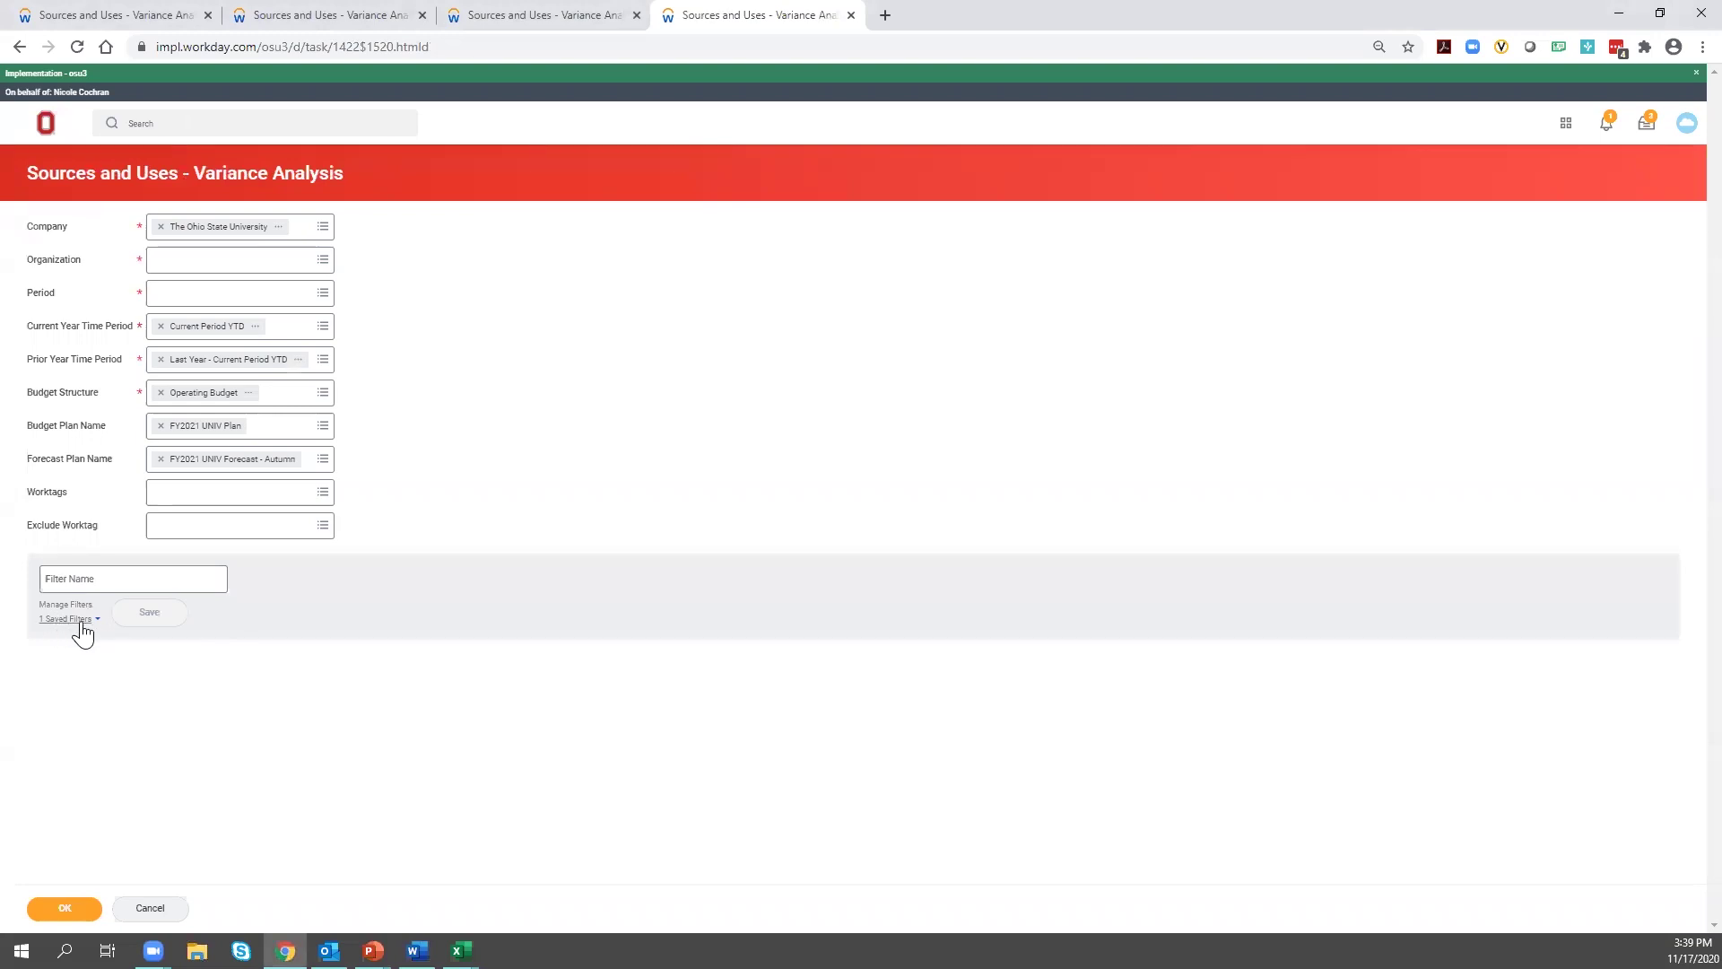
- Run the variance report from the saved filter CCH6 sources and uses, with the Period changed to FY2021 - 05-Nov
{"action": "left_click", "coordinate": [93, 621]}
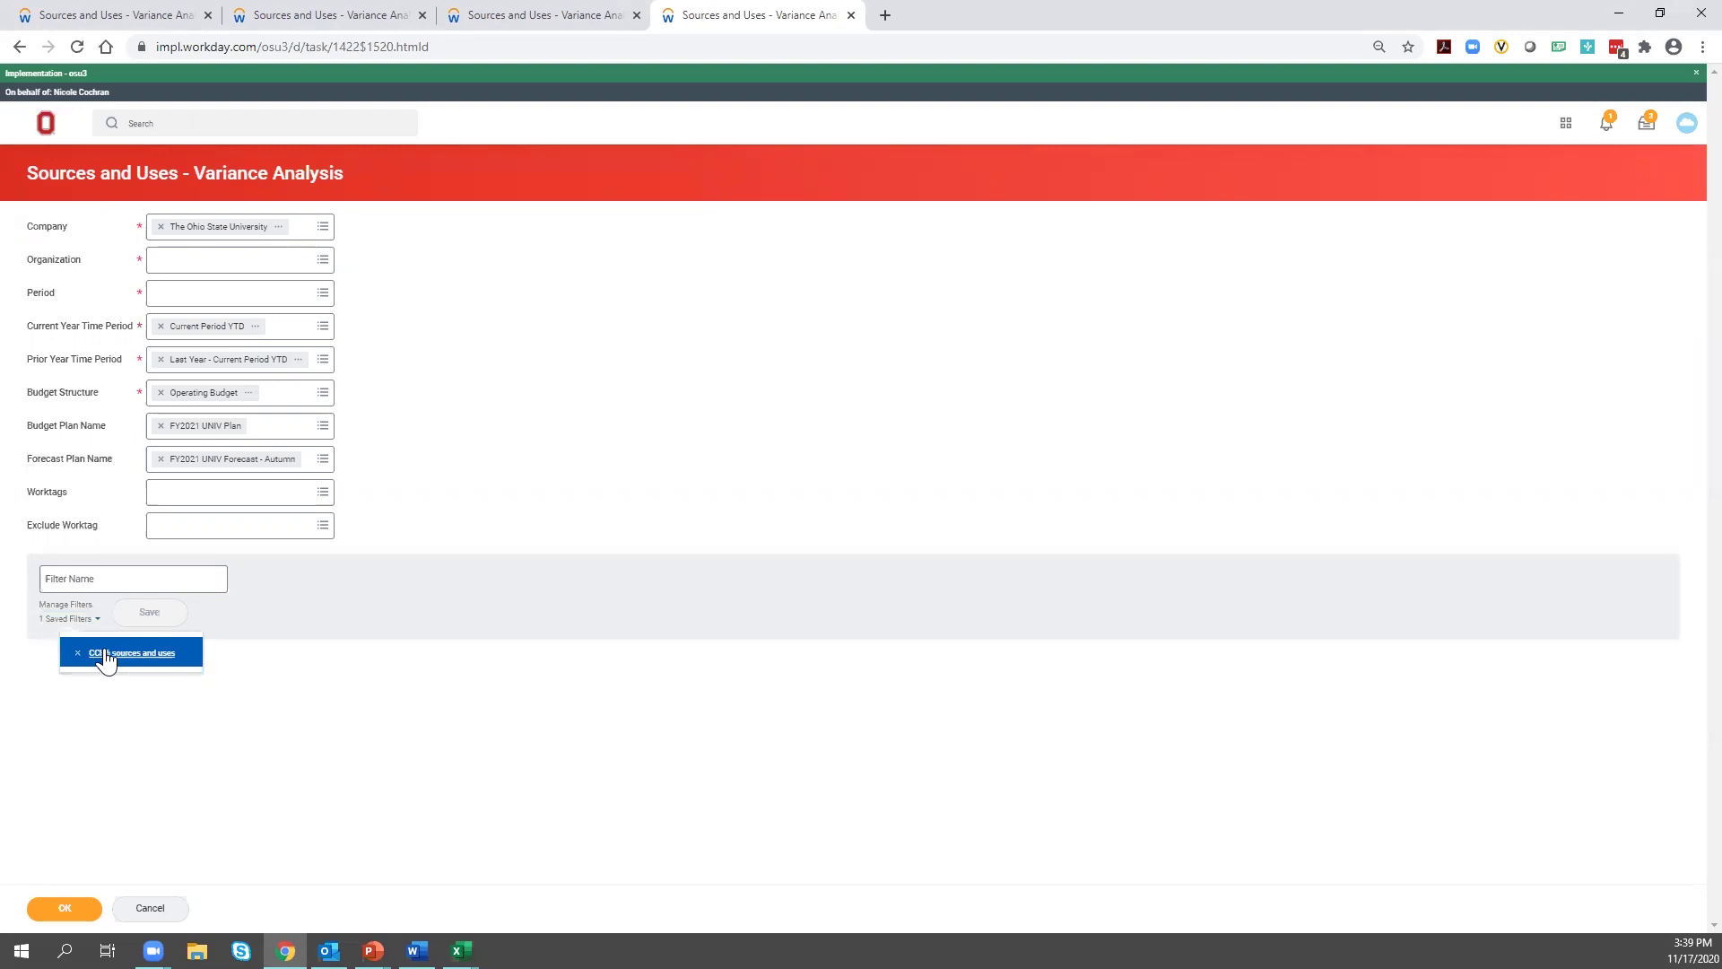
{"action": "left_click", "coordinate": [104, 654]}
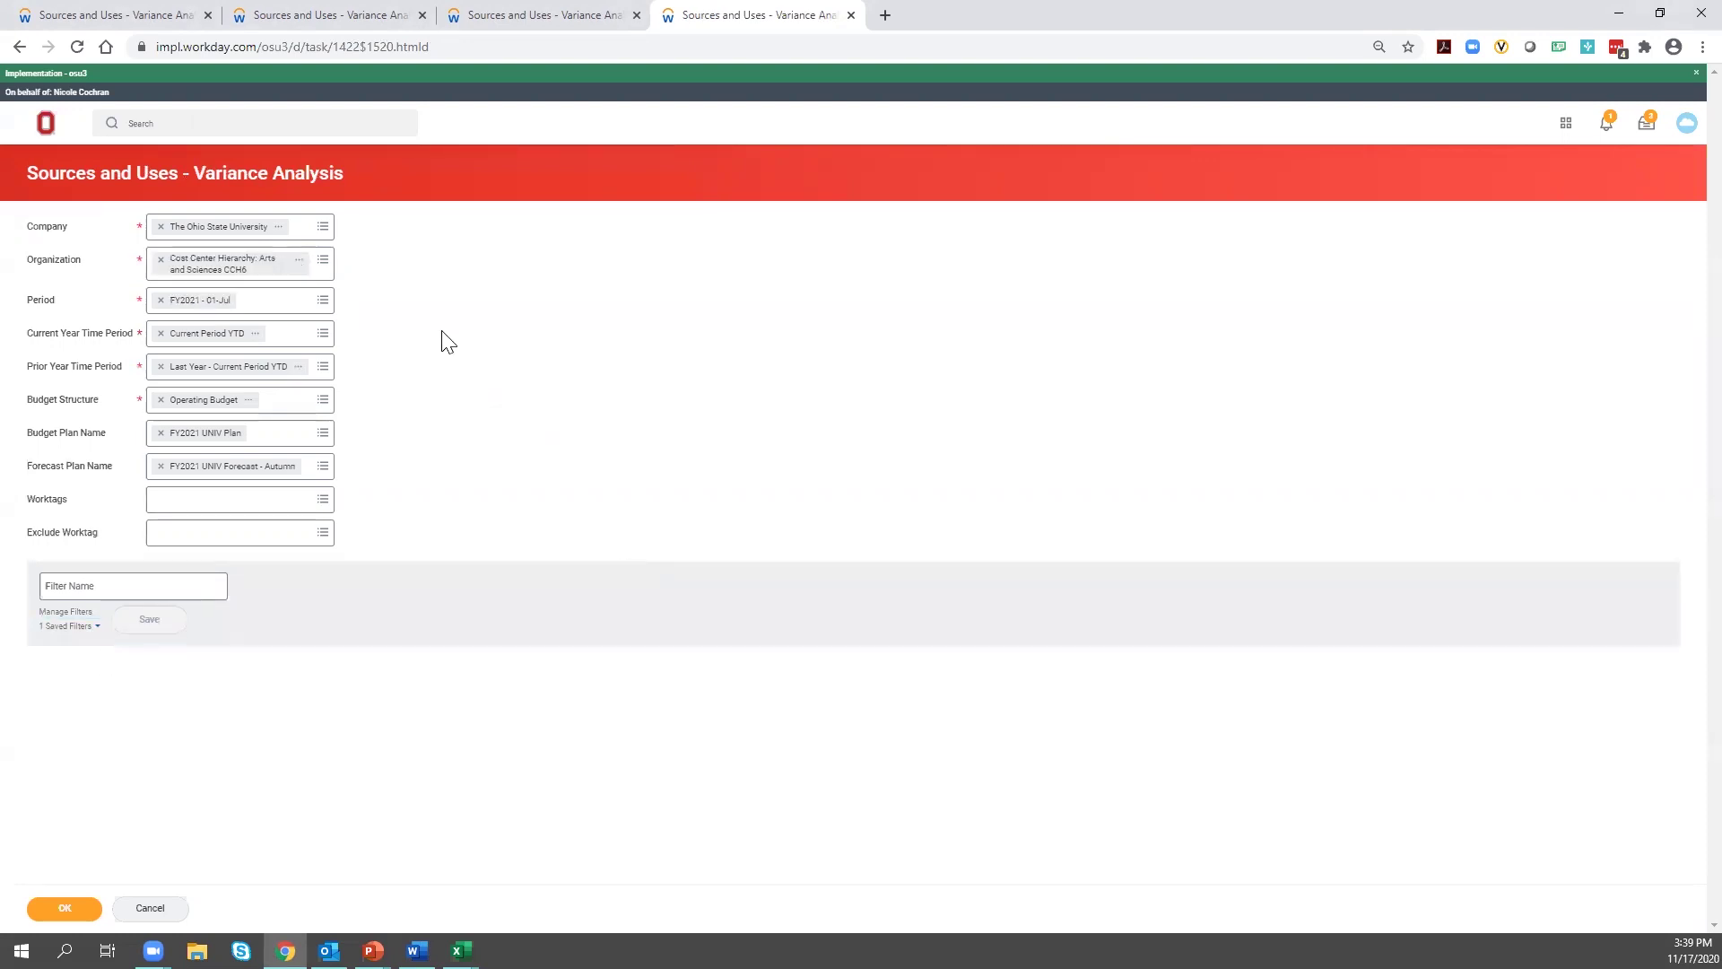
{"action": "left_click", "coordinate": [161, 300]}
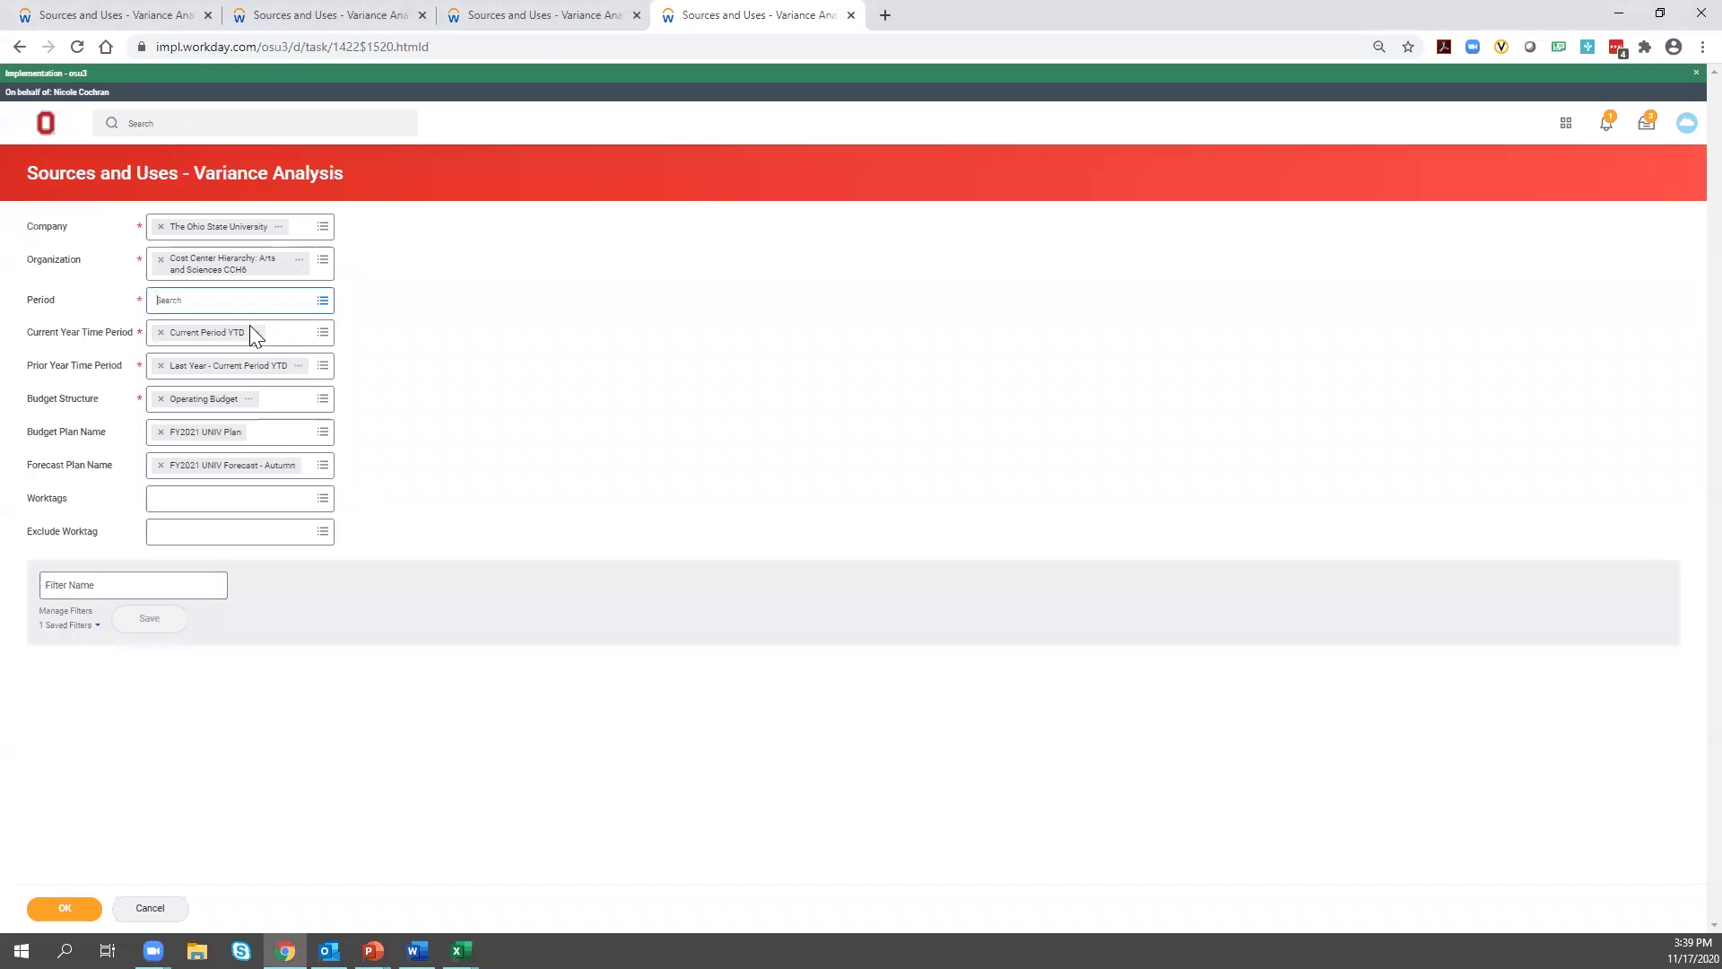
{"action": "left_click", "coordinate": [317, 305]}
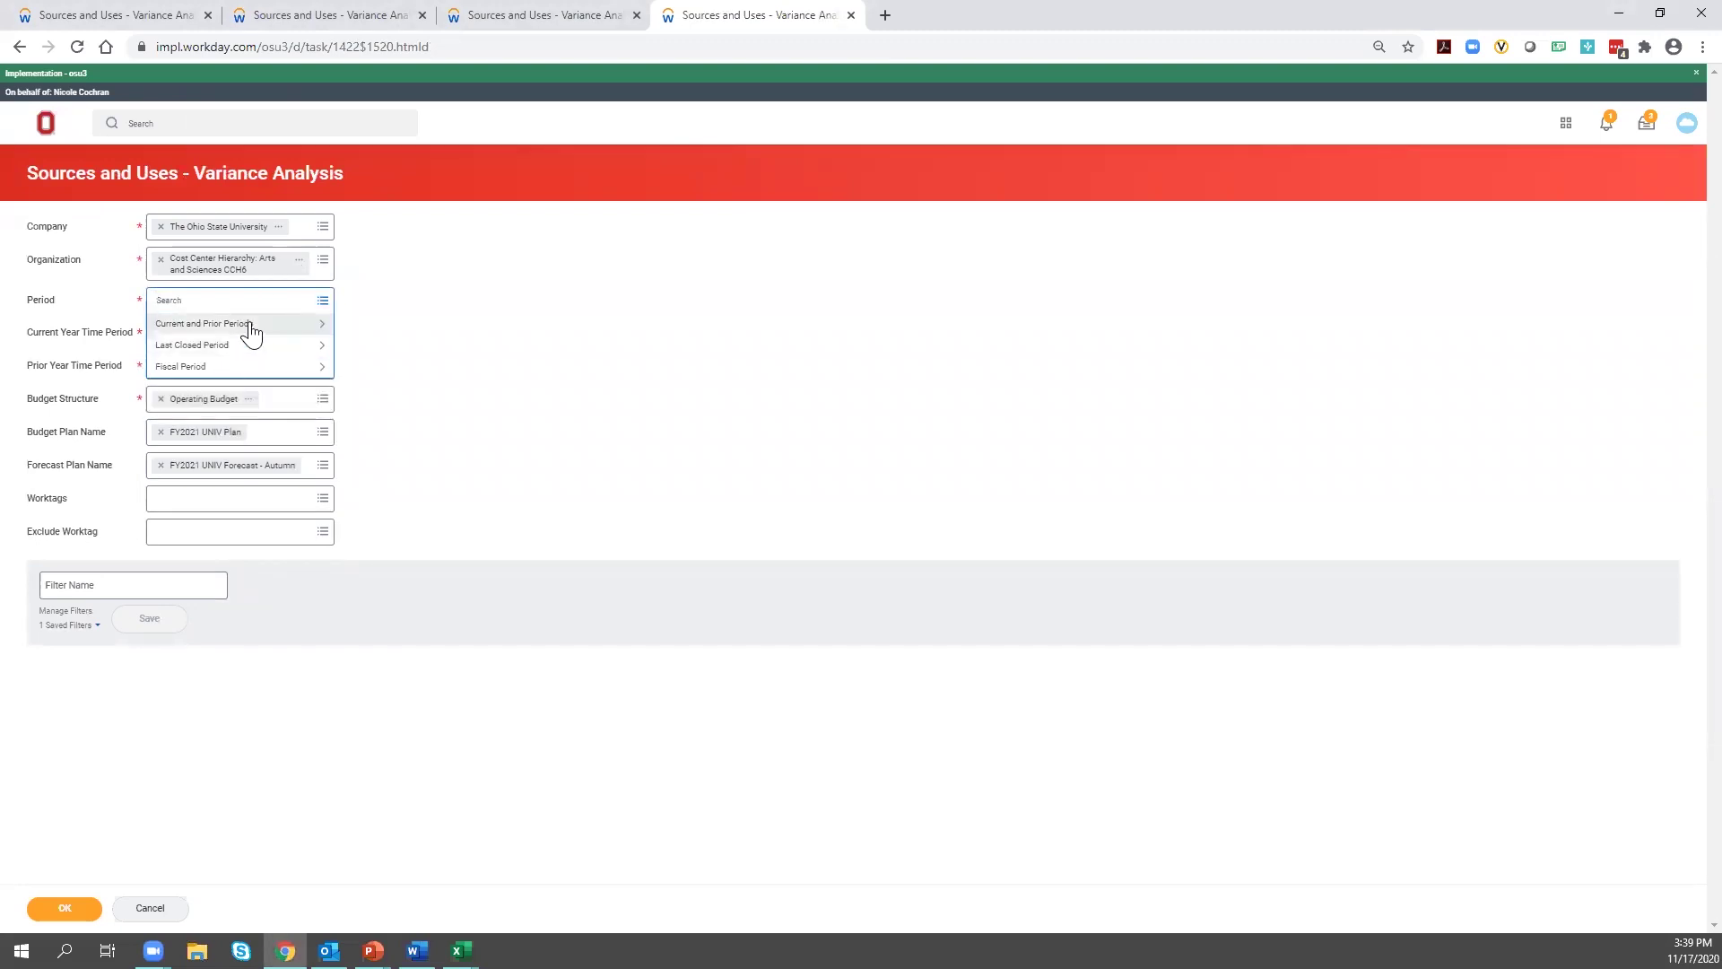
{"action": "left_click", "coordinate": [258, 366]}
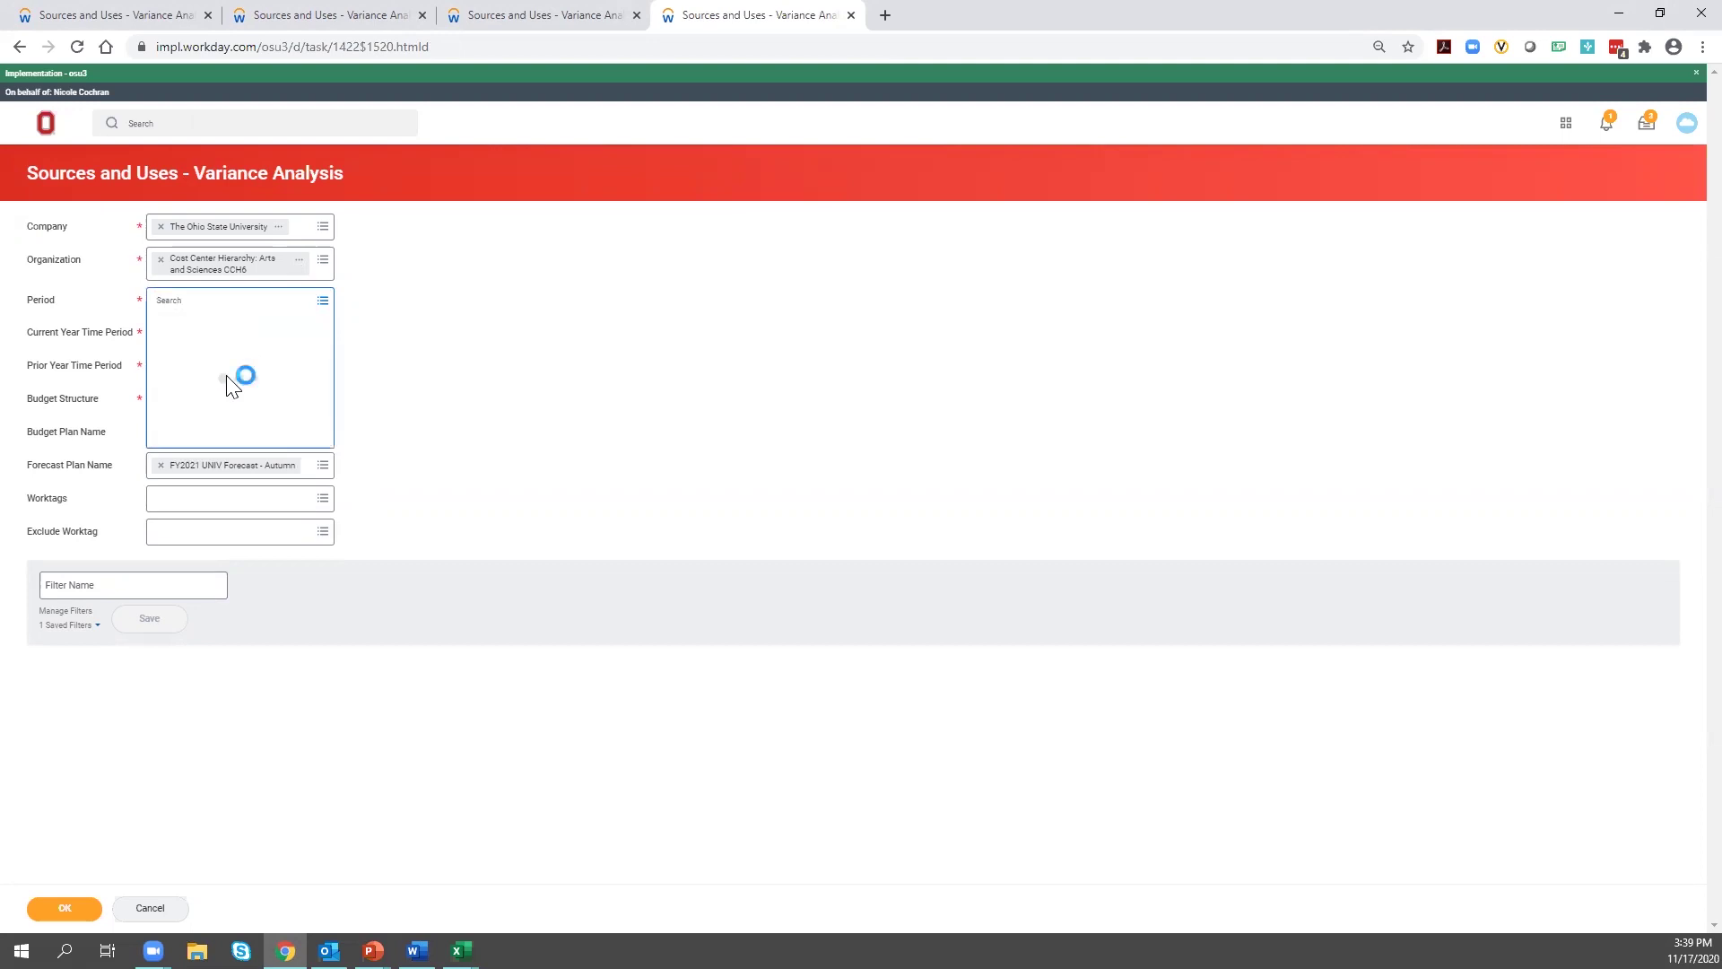
{"action": "left_click", "coordinate": [224, 437]}
{"action": "scroll", "coordinate": [321, 387], "scroll_direction": "down", "scroll_amount": 1}
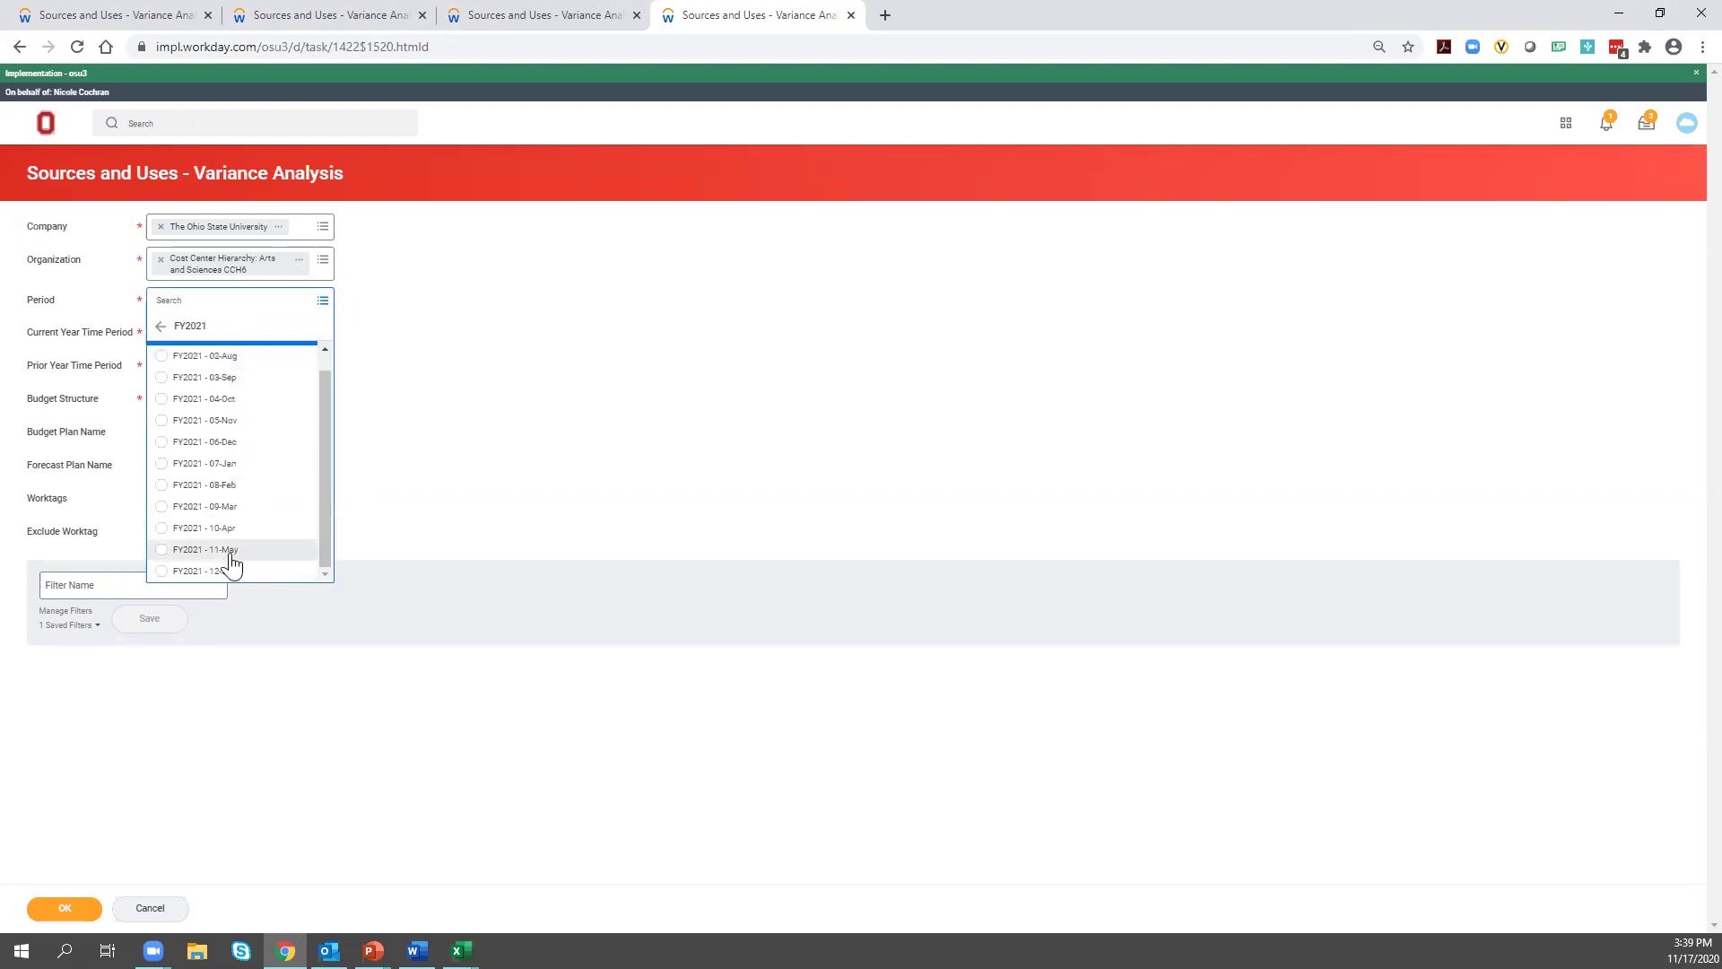
{"action": "left_click", "coordinate": [212, 420]}
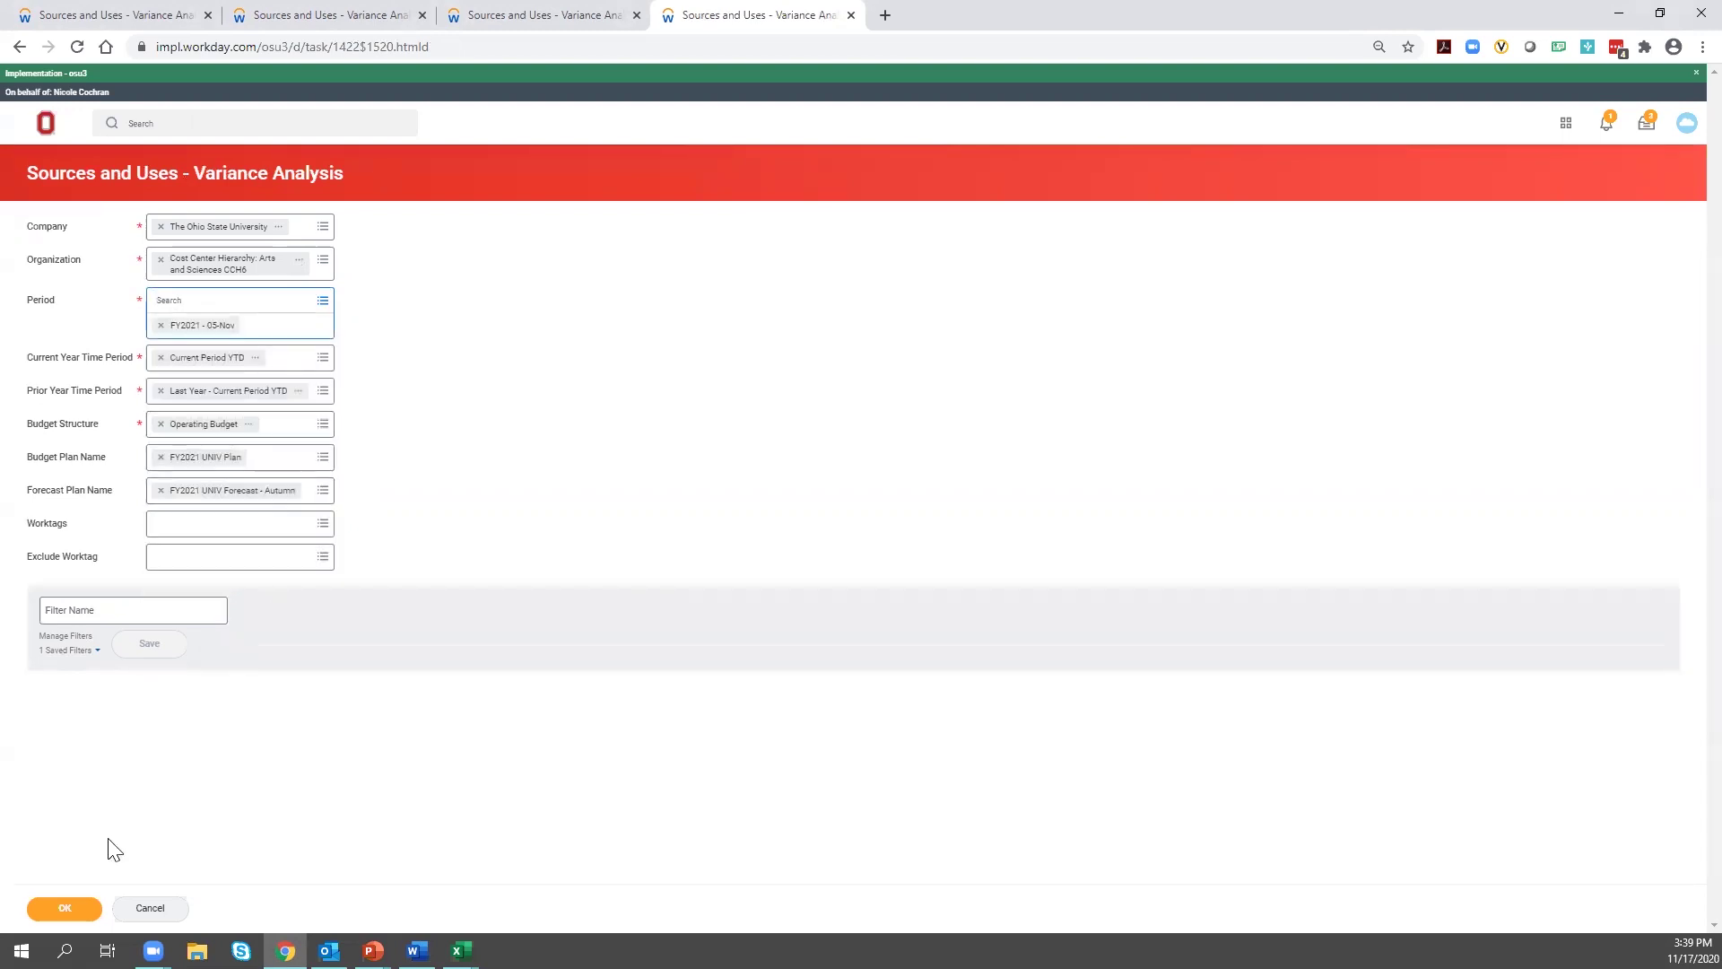
{"action": "left_click", "coordinate": [84, 908]}
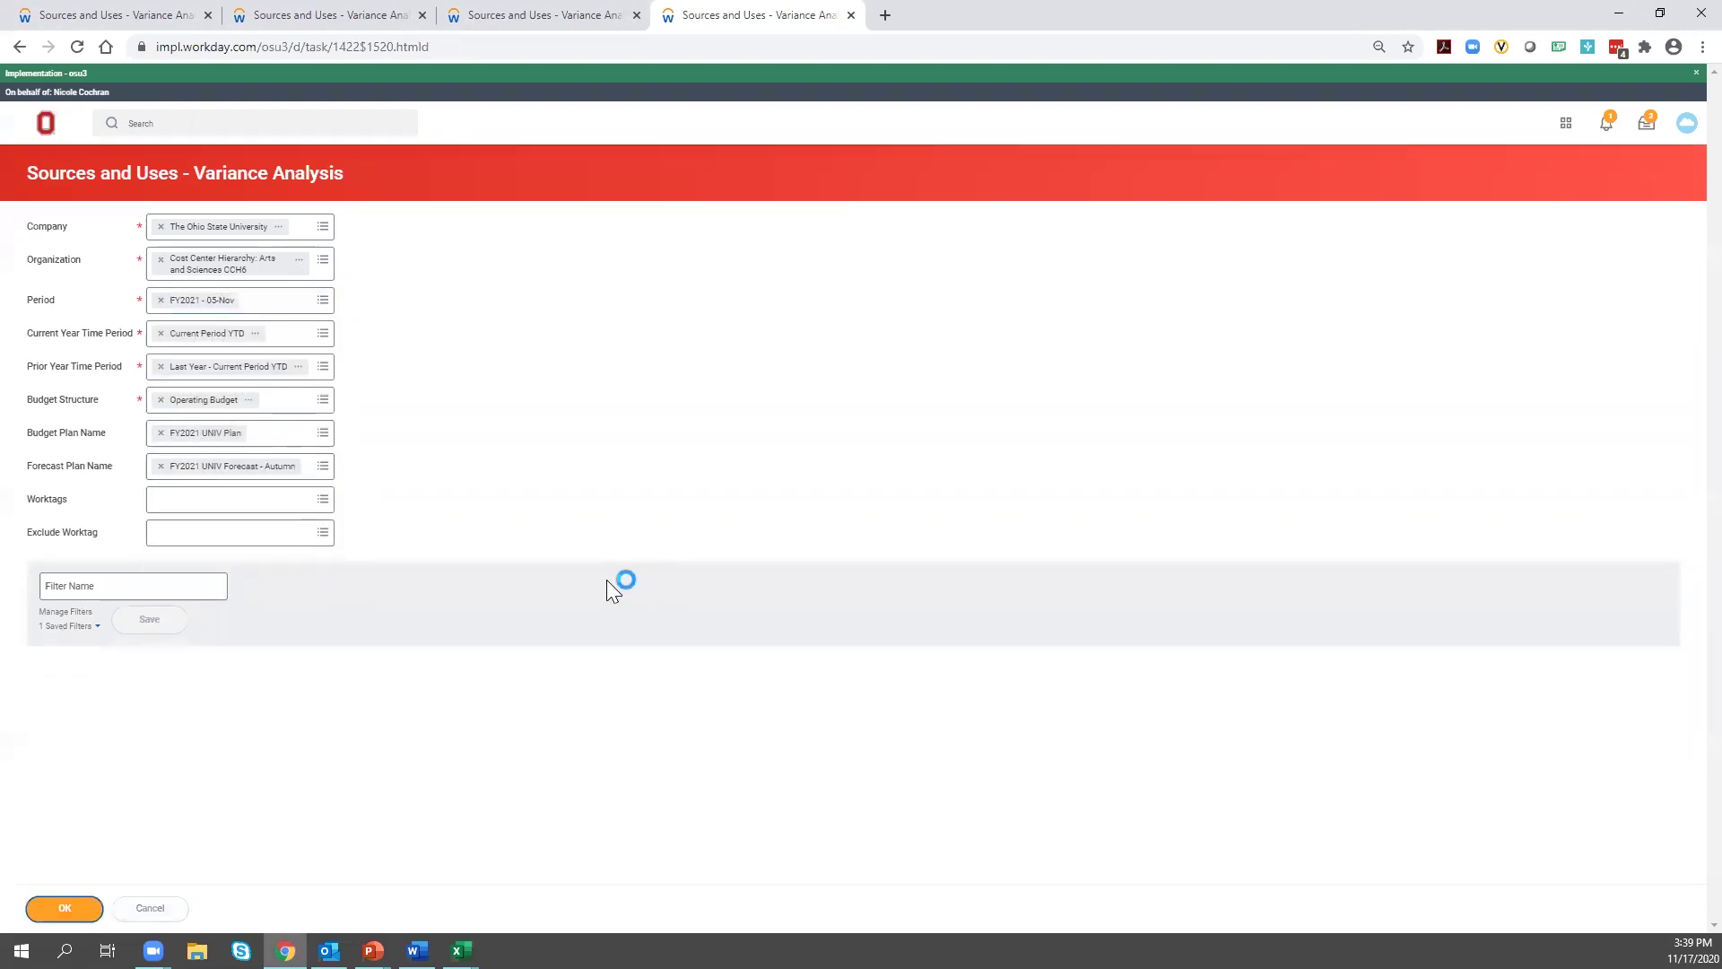